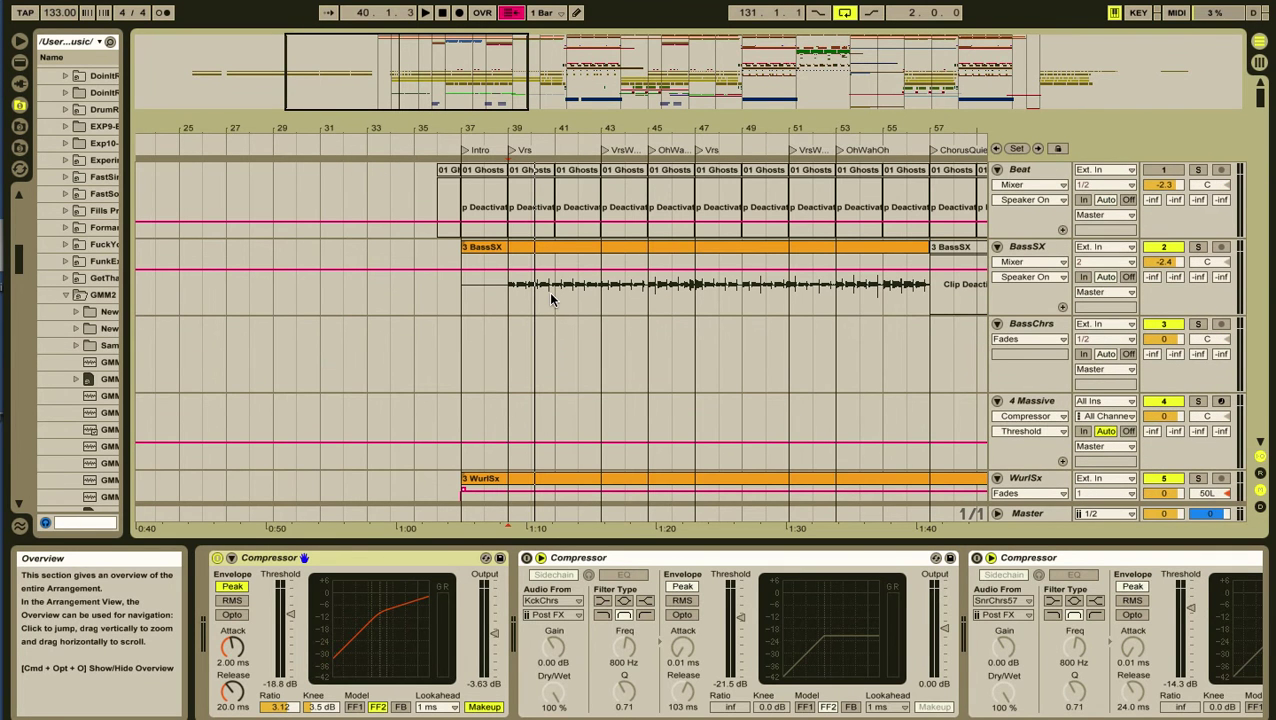
Step: Examine the whole arrangement with the device view temporarily hidden, from the Beat track down to the chorus and OhWaOh vocal groups
scroll(551, 298, right, 5)
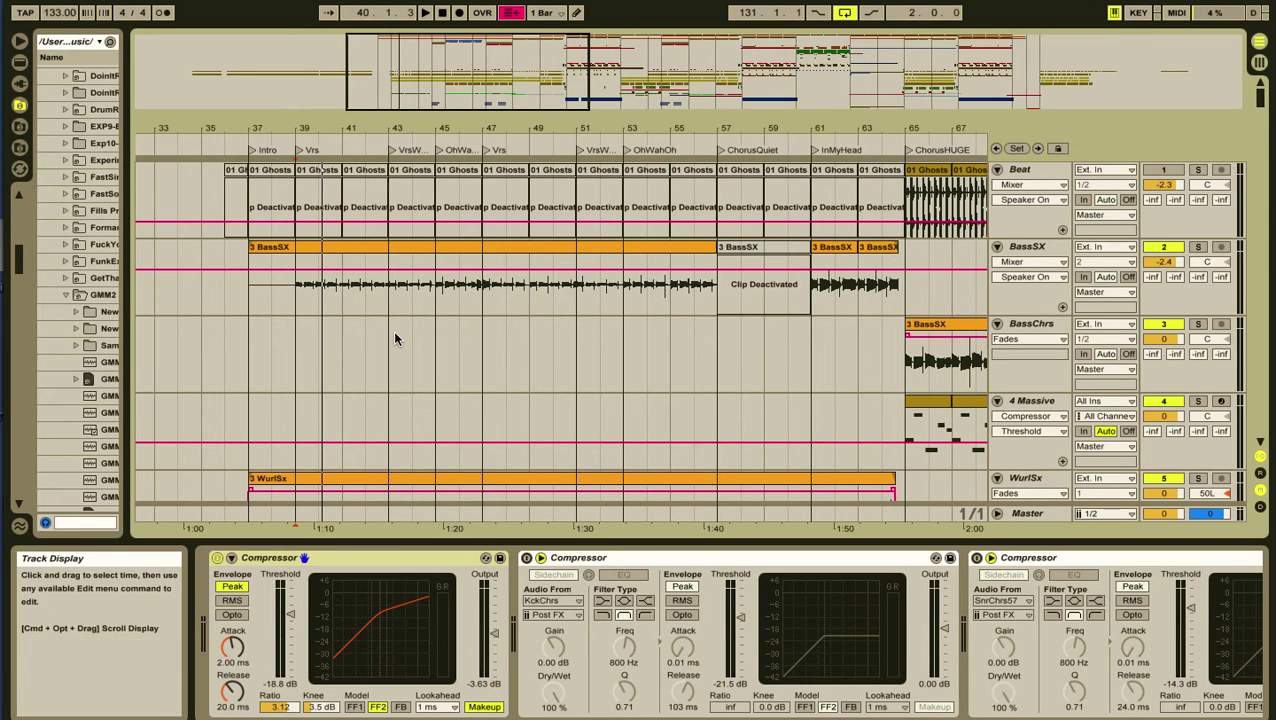
key(ctrl+alt+l)
scroll(480, 345, down, 5)
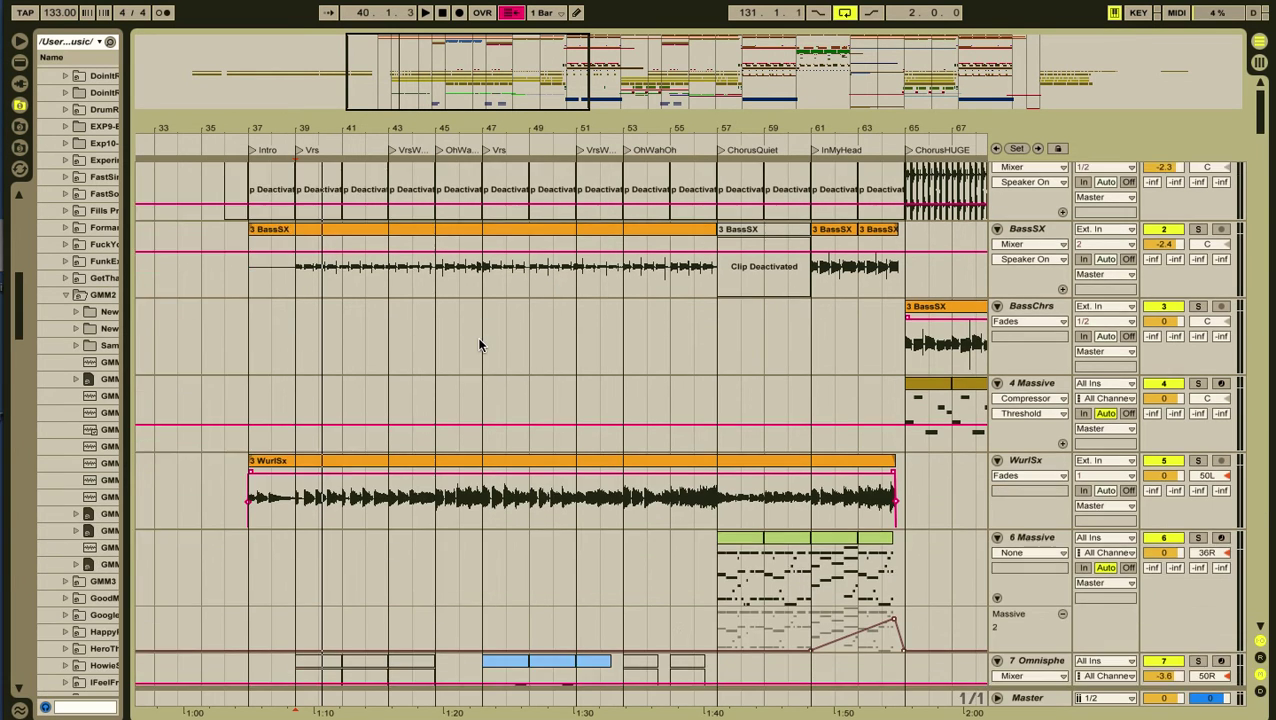
scroll(480, 345, down, 1)
scroll(480, 345, right, 2)
drag(614, 122, 864, 70)
scroll(500, 267, up, 3)
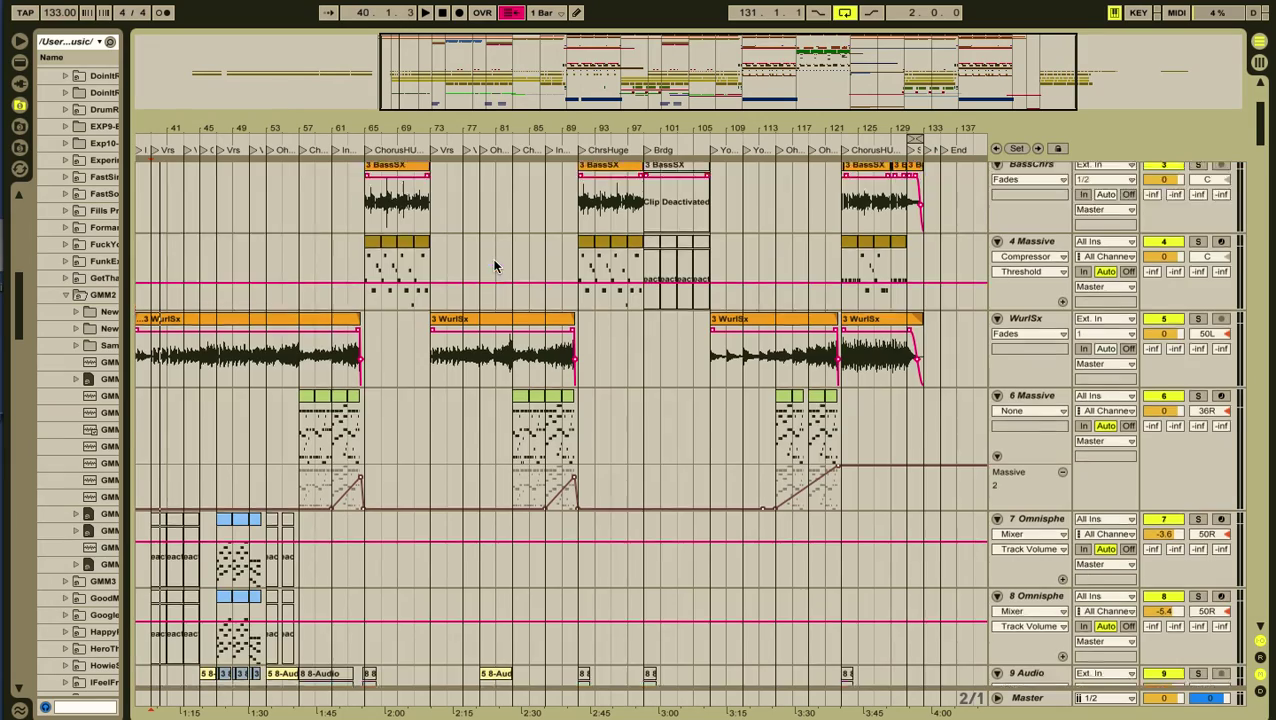
scroll(495, 266, down, 10)
scroll(495, 266, down, 15)
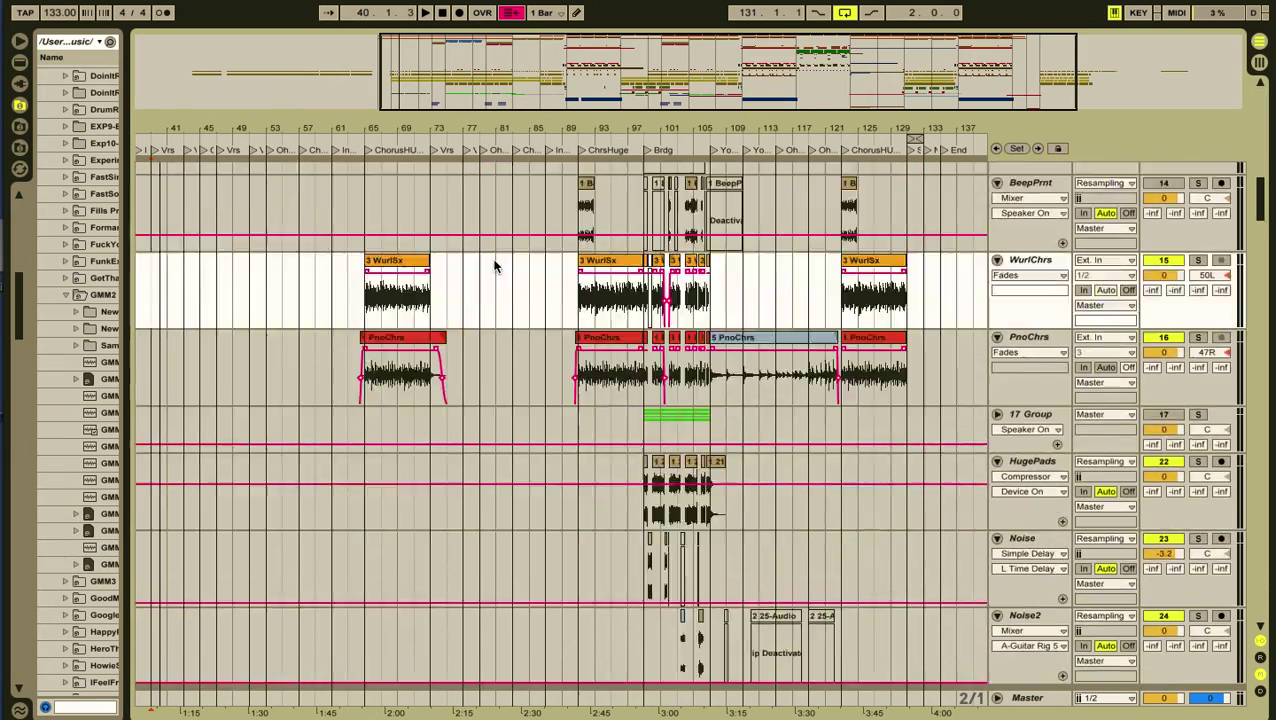
scroll(495, 266, down, 15)
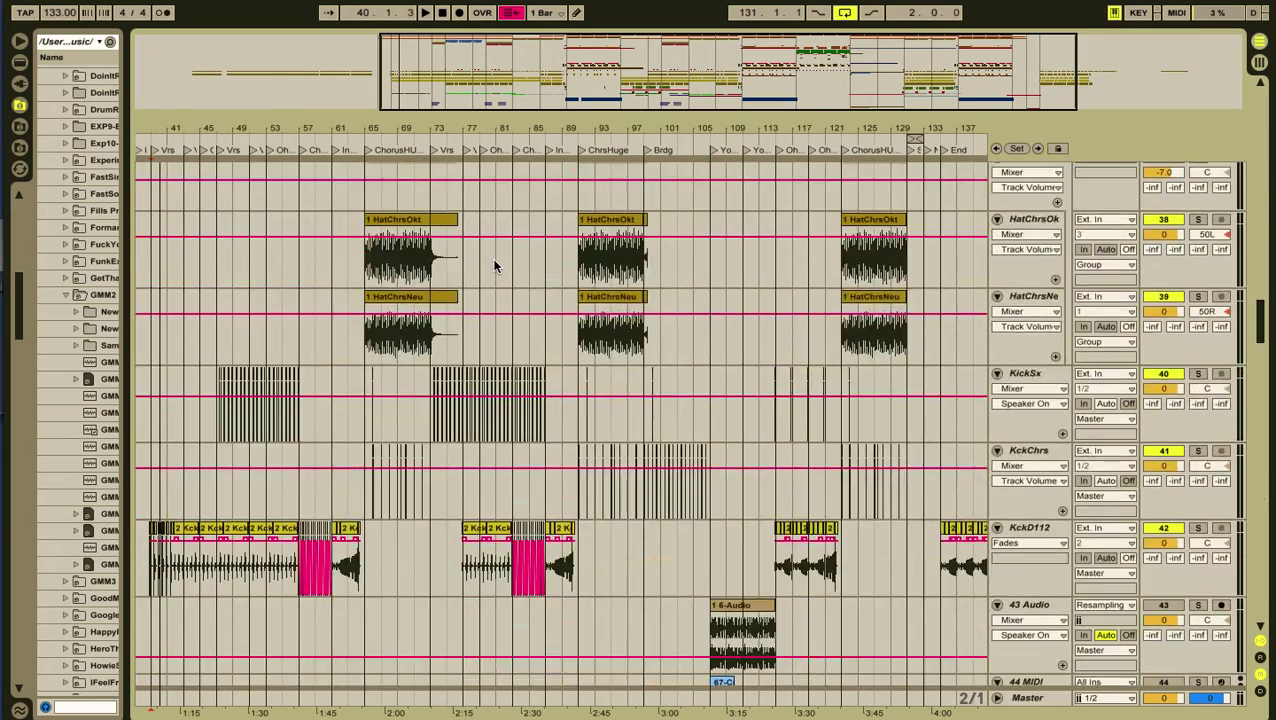
scroll(495, 266, down, 15)
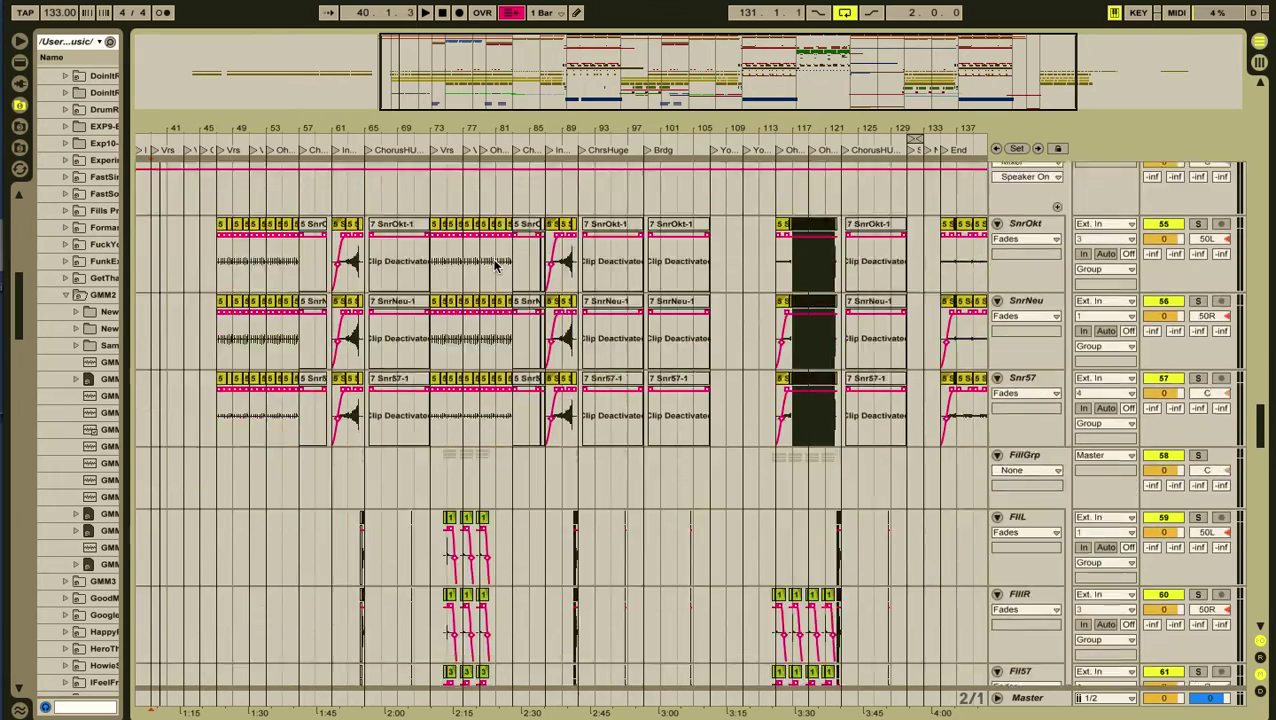
scroll(495, 266, down, 10)
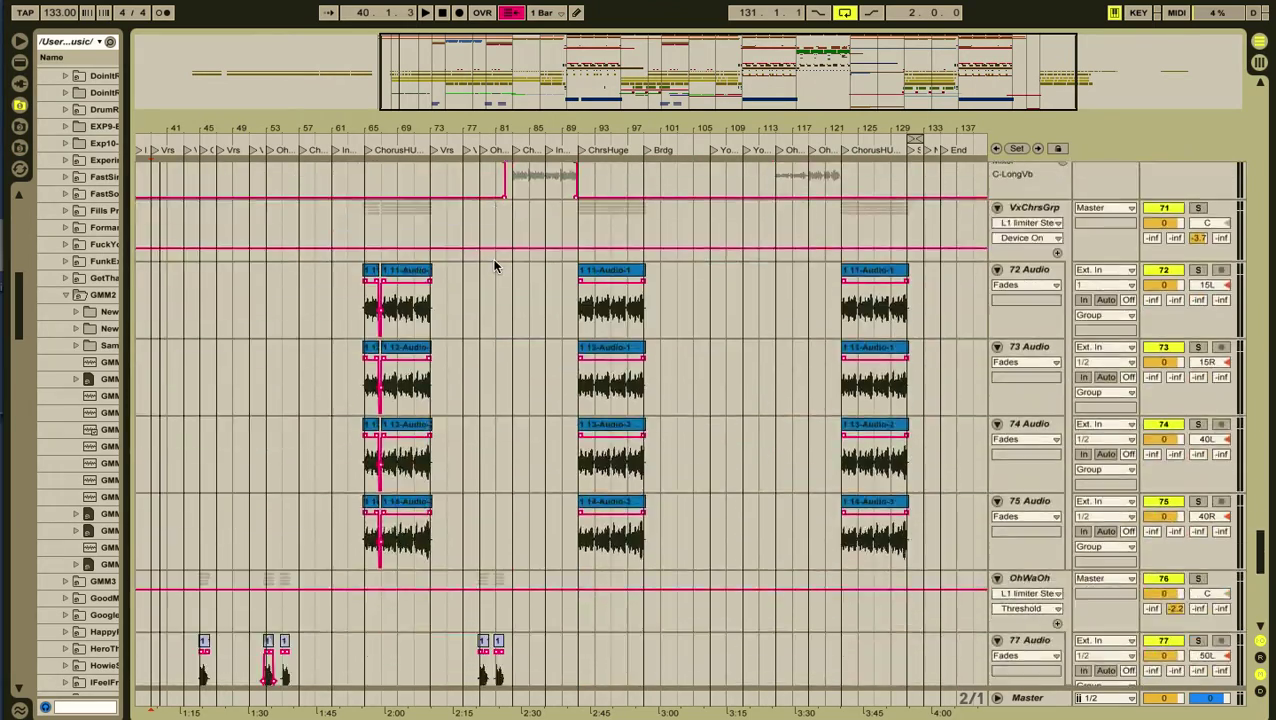
scroll(495, 266, up, 20)
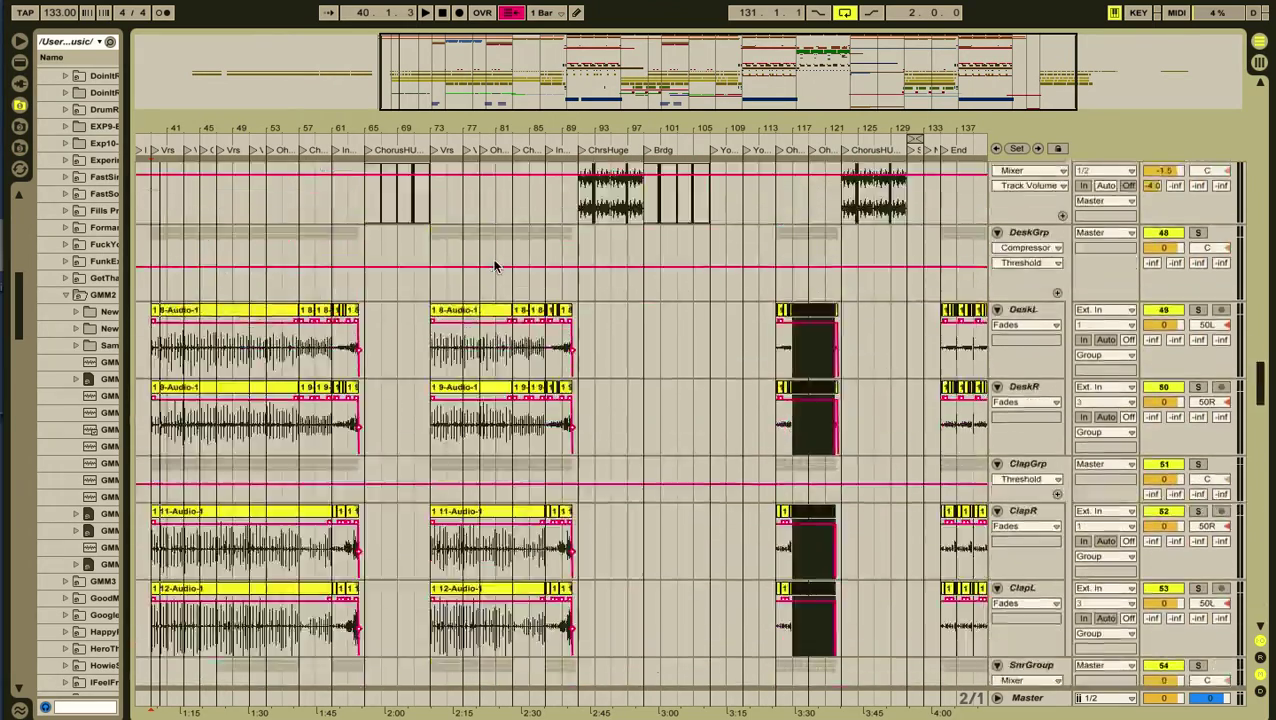
scroll(495, 266, up, 10)
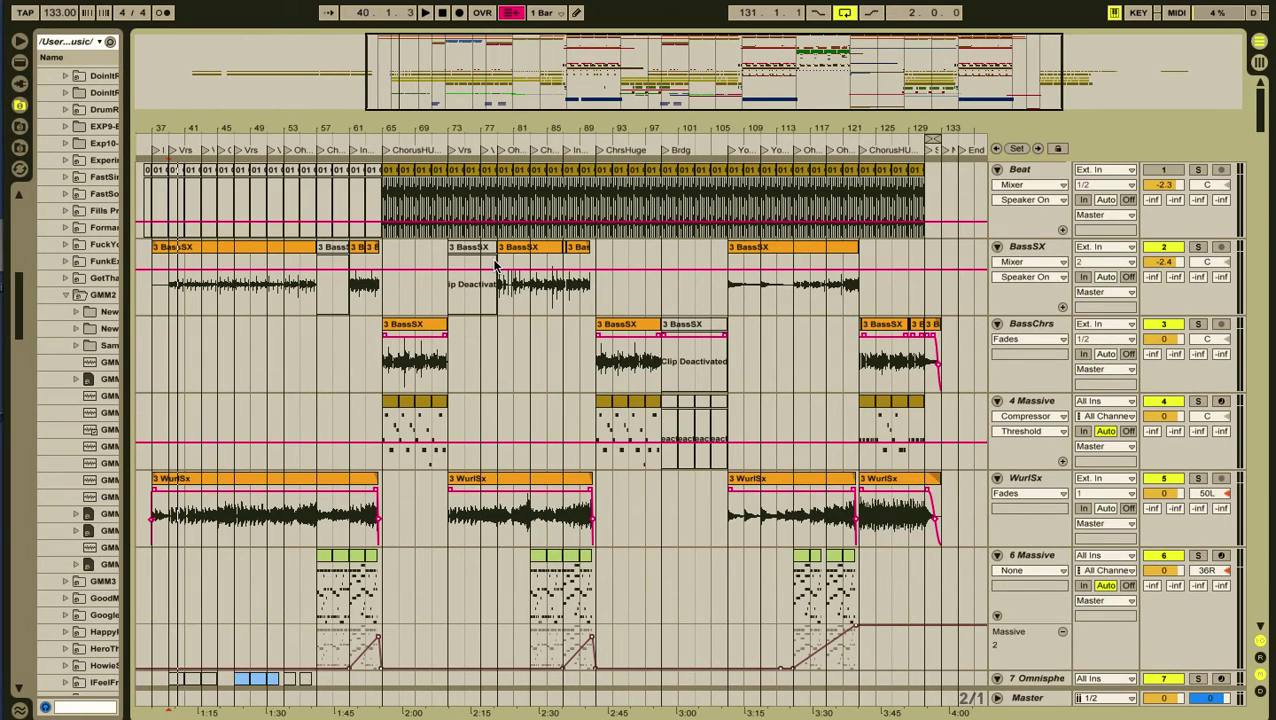
key(super+alt+l)
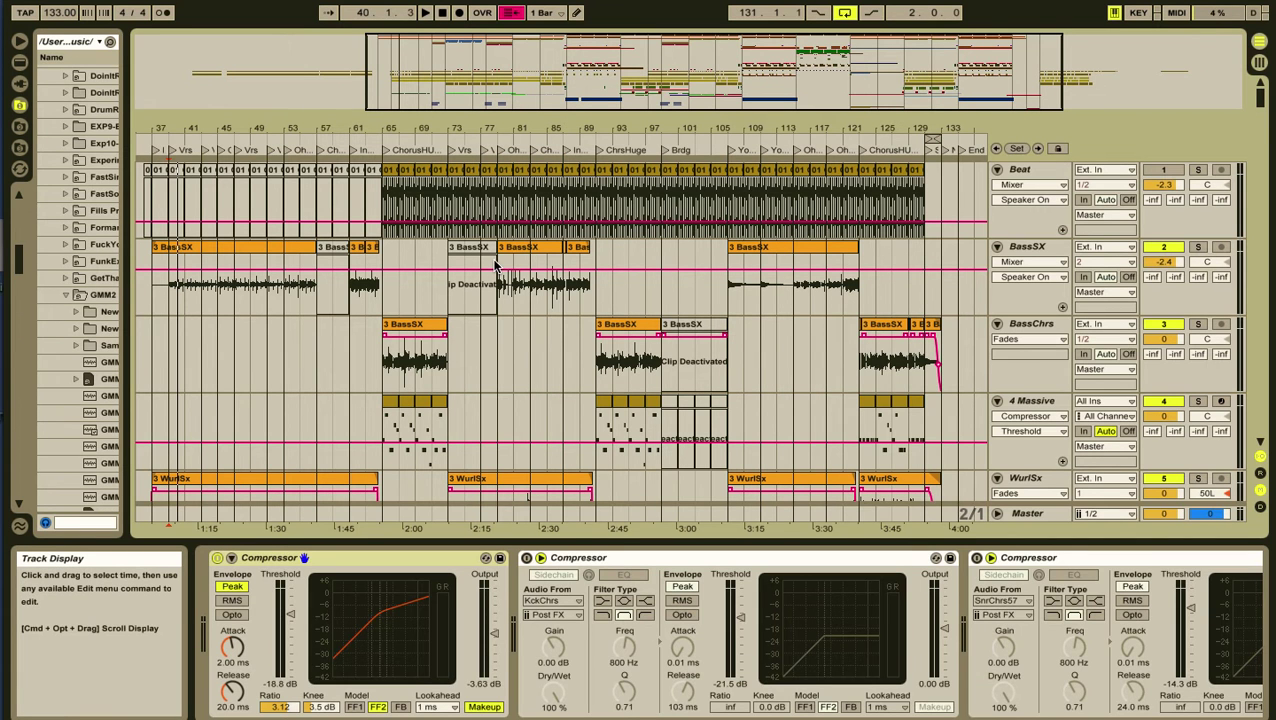
Step: Examine the bass and Wurlitzer tracks, selecting the first WurlSx clip and the first BassChrs clip under ChorusHUGE
click(169, 290)
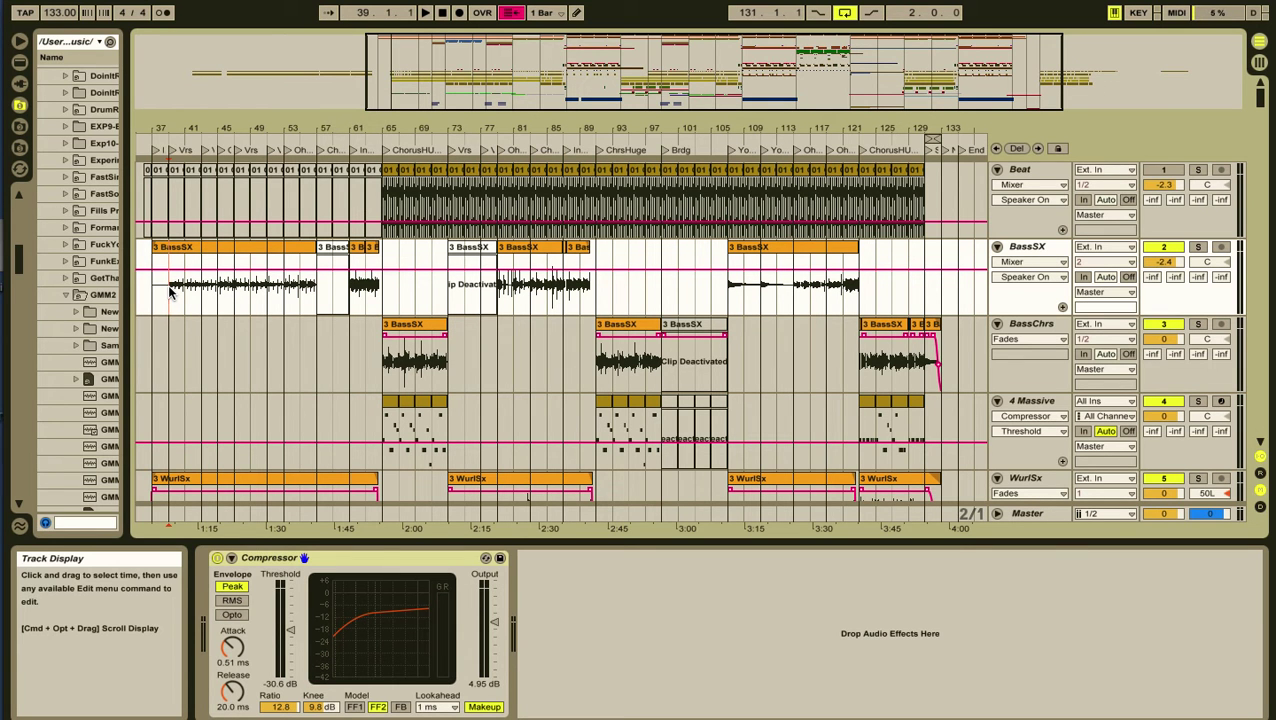
scroll(188, 290, down, 5)
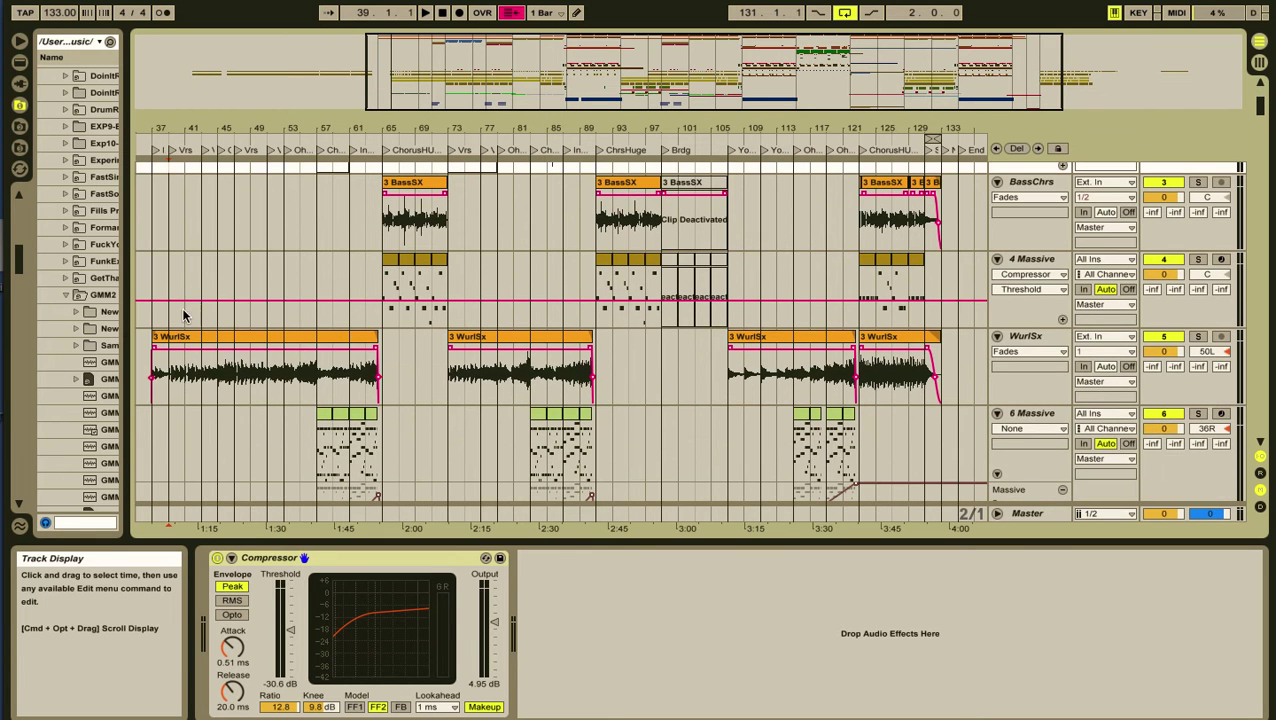
drag(145, 368, 380, 380)
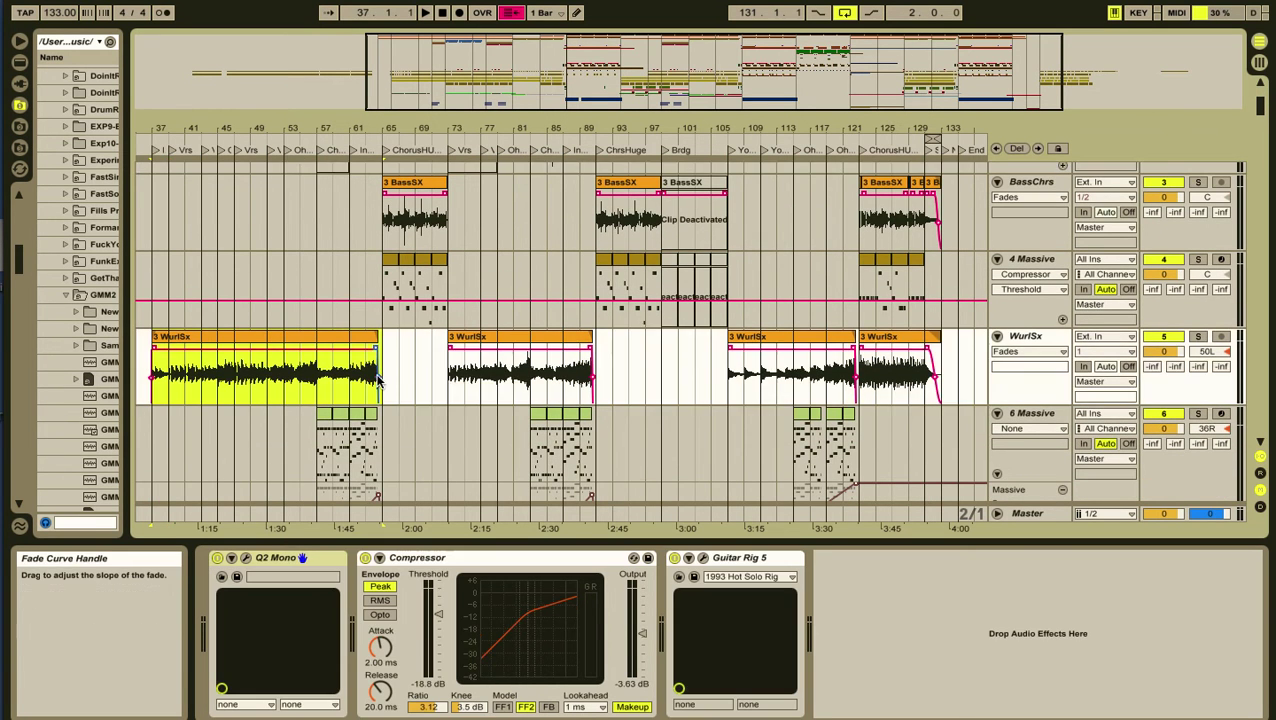
scroll(380, 380, up, 5)
drag(383, 298, 168, 297)
drag(378, 372, 448, 374)
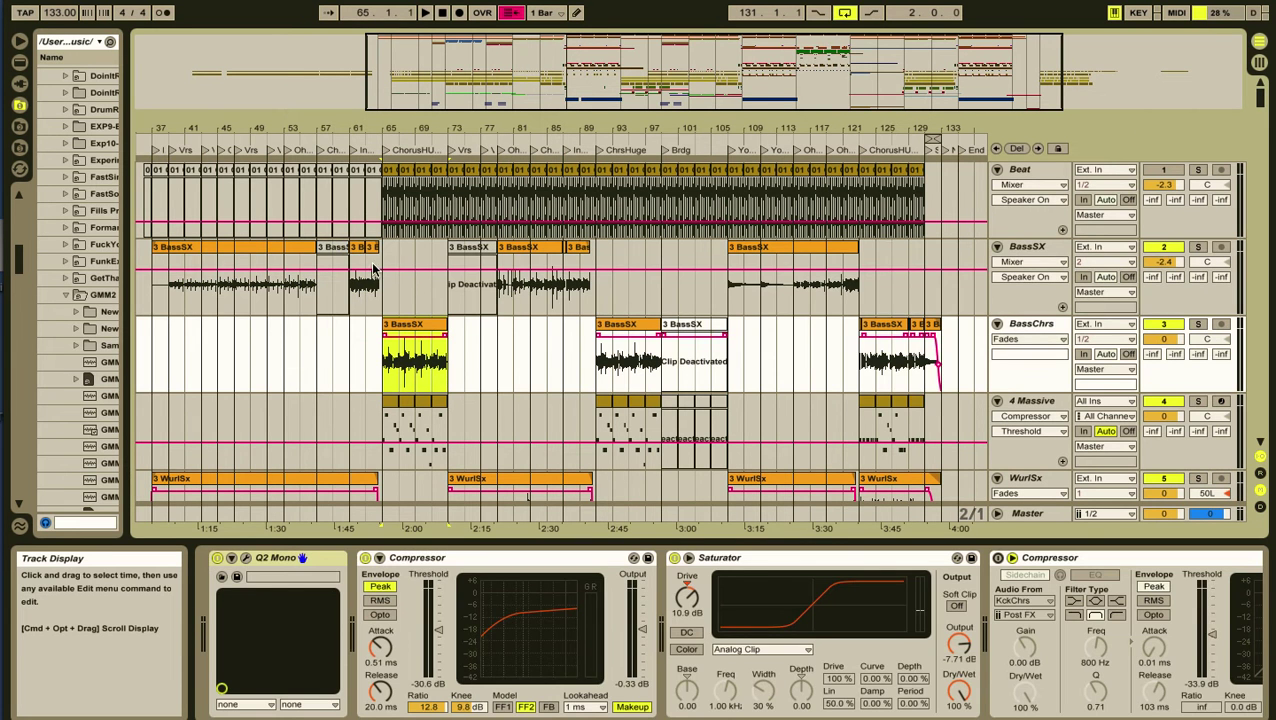
Step: Extend the first BassSX clip across the whole song to reveal its full recording, and undo the extension
drag(313, 247, 978, 308)
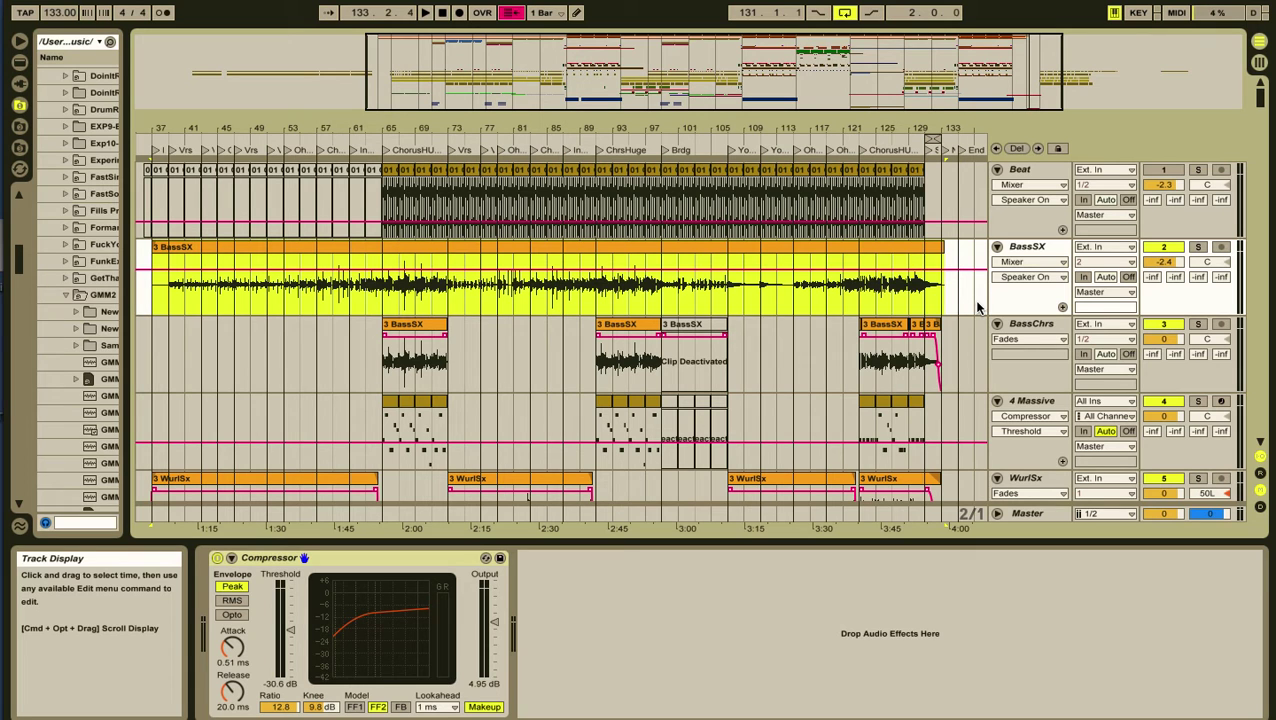
key(super+z)
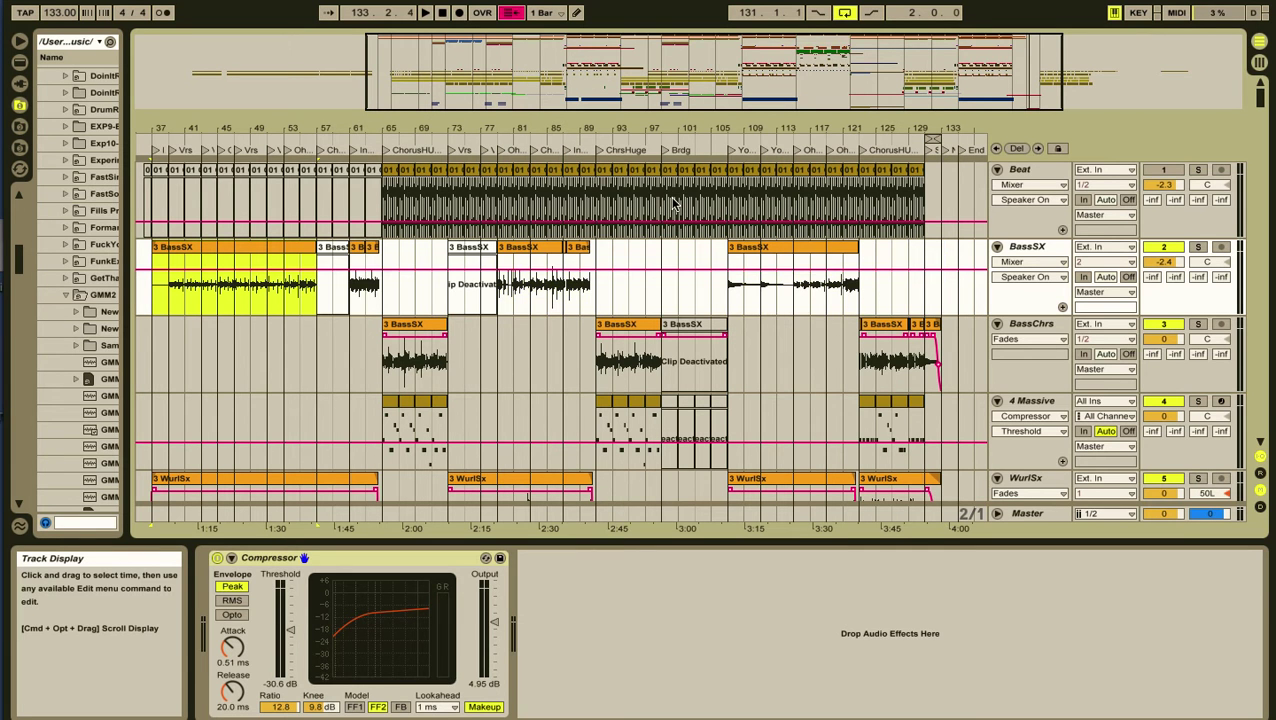
Step: Listen to the Beat track in solo from the Brdg section, stop playback and release the solo
click(677, 205)
click(1197, 170)
key(space)
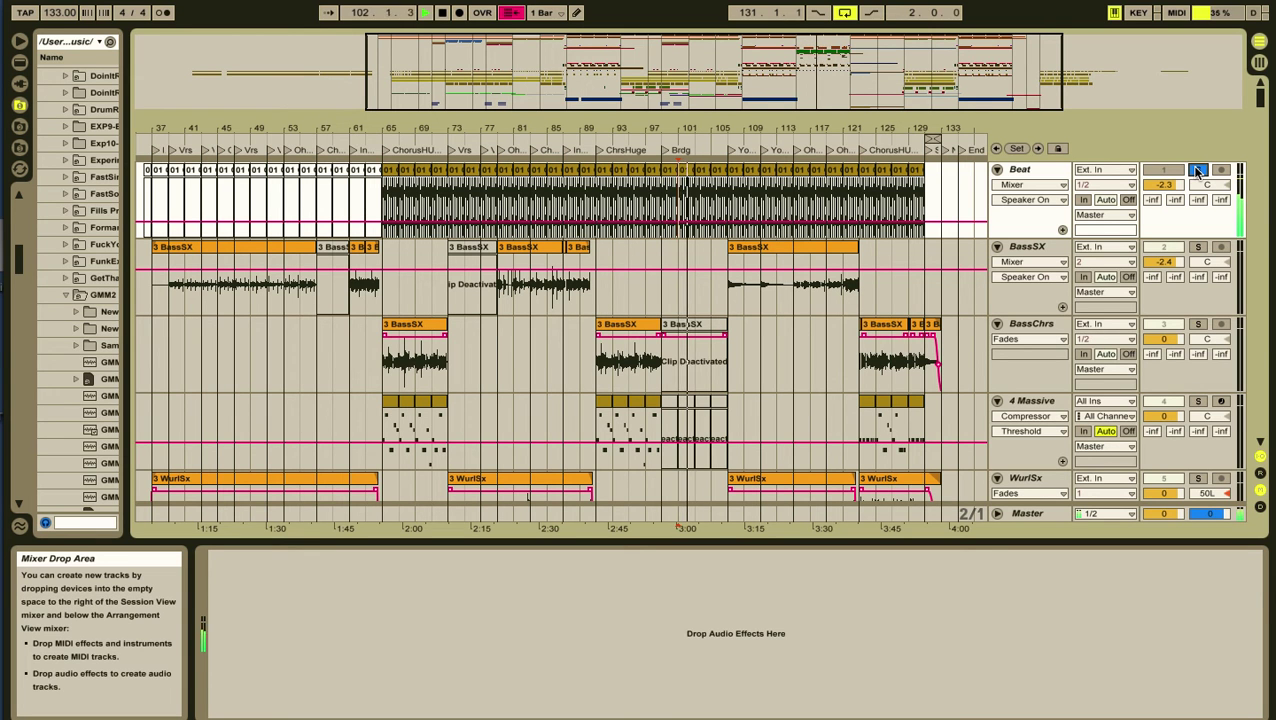
key(space)
click(1197, 170)
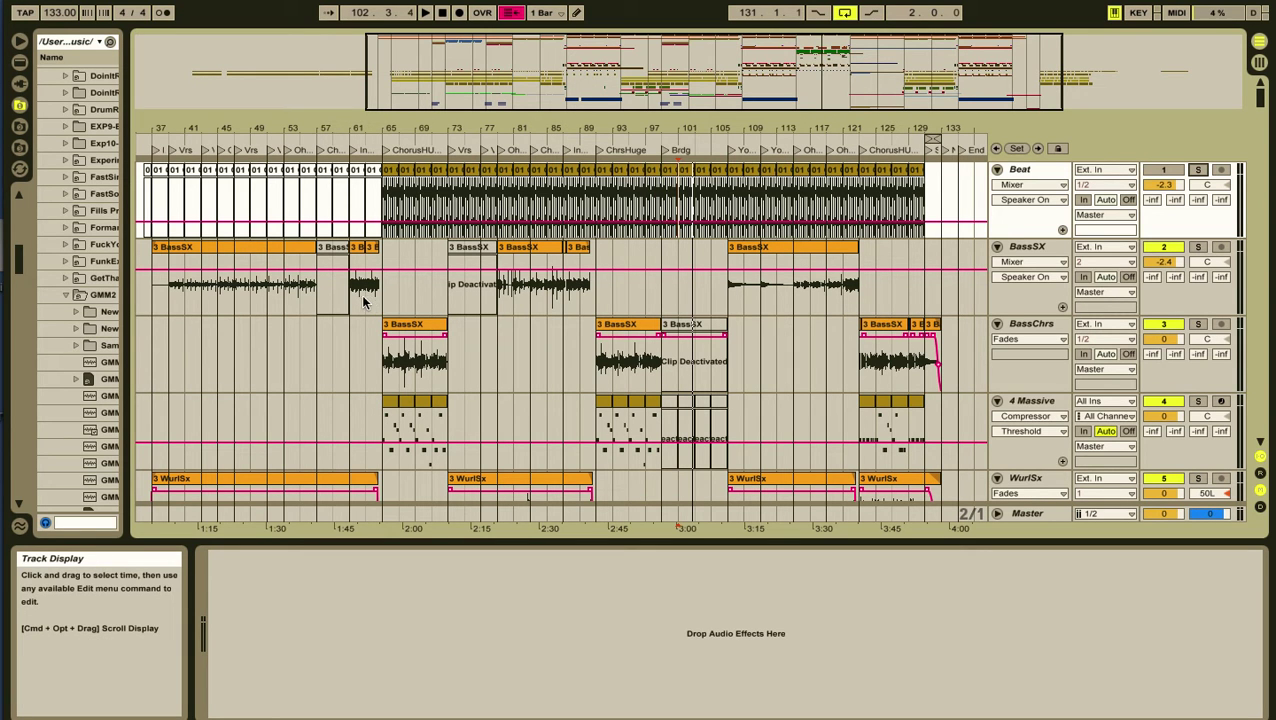
Step: Listen to the BassSX track in solo from bar 39, stop playback and release the solo
click(170, 288)
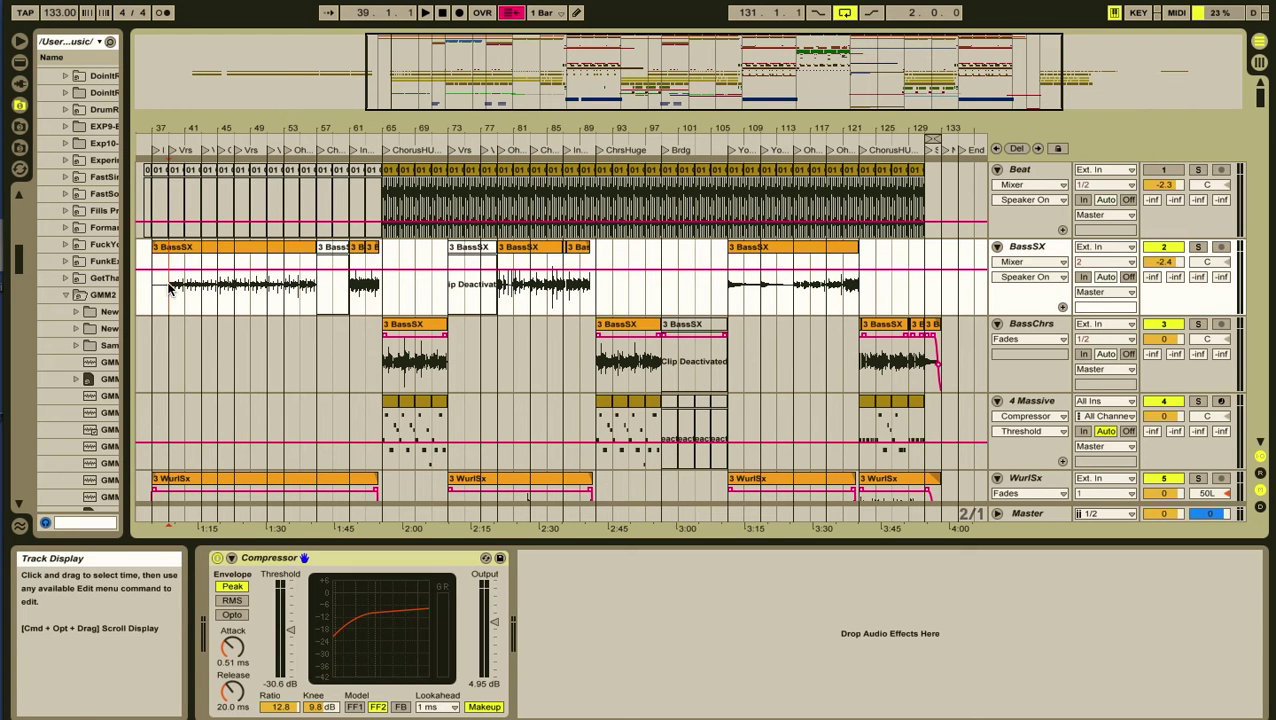
click(1198, 247)
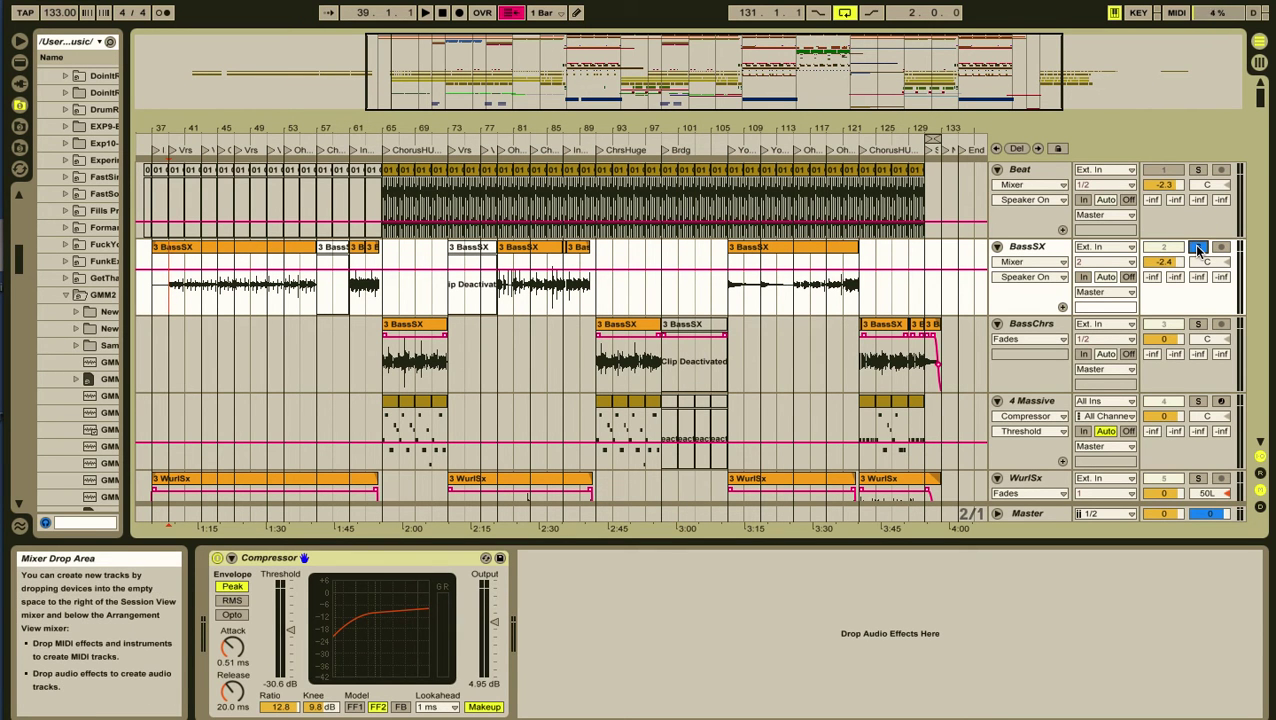
key(space)
key(XF86AudioRaiseVolume)
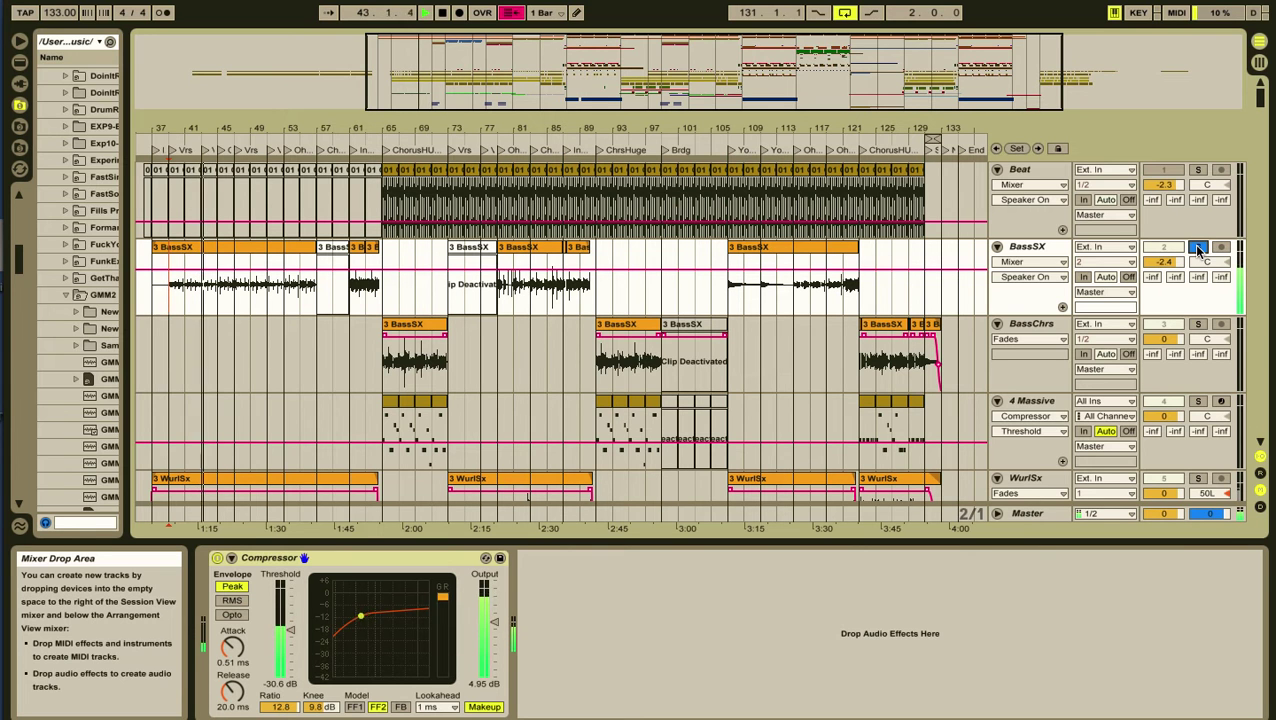
key(space)
click(1197, 248)
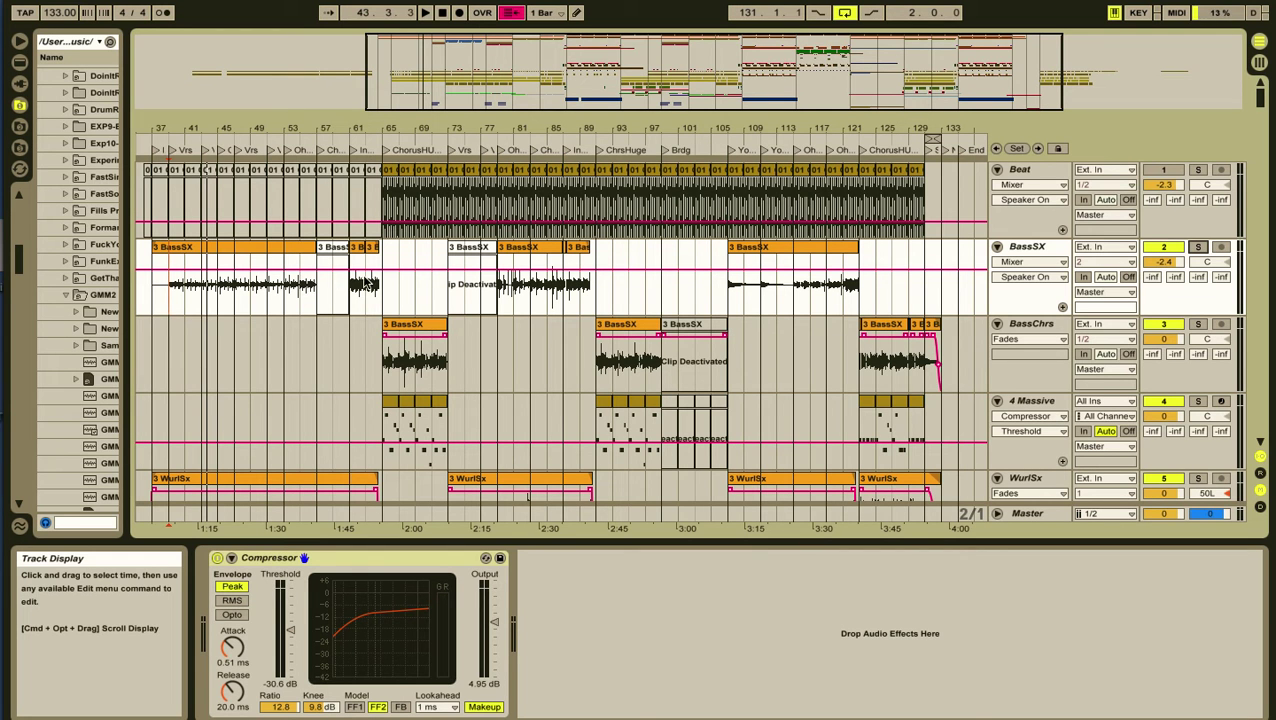
Step: Listen to the BassSX track in solo from bar 79 and release the solo
click(355, 284)
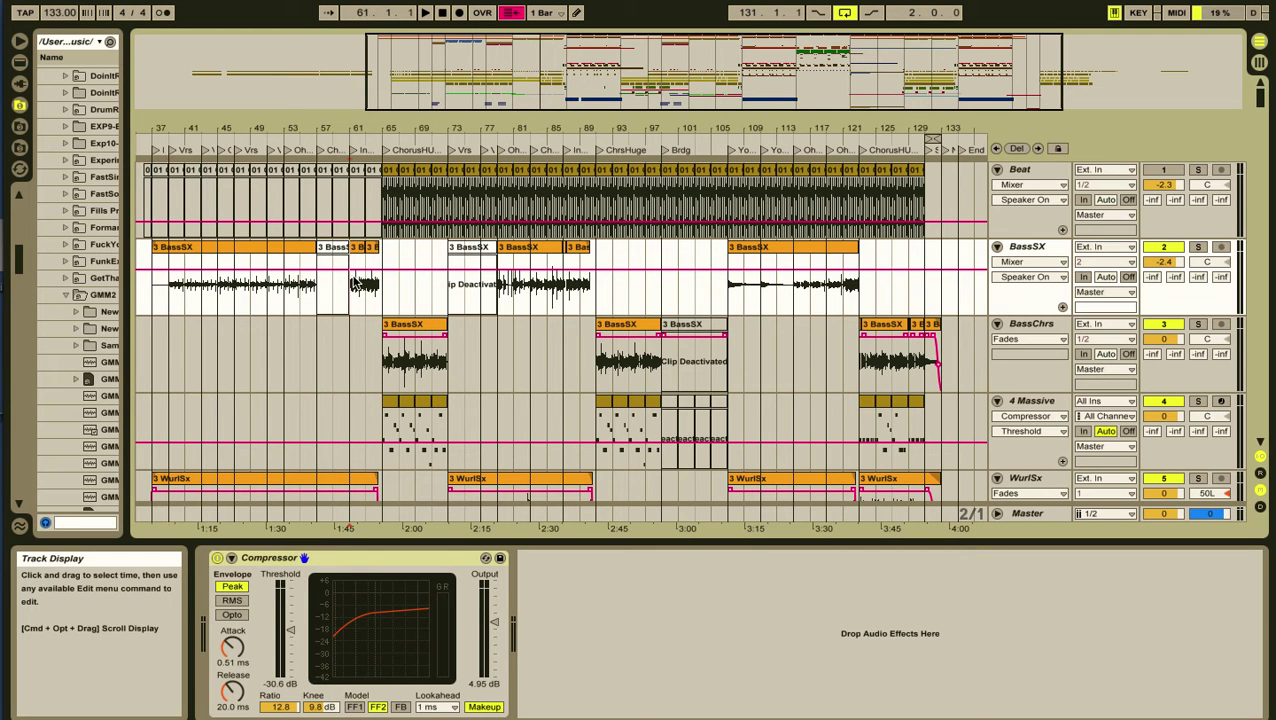
click(501, 288)
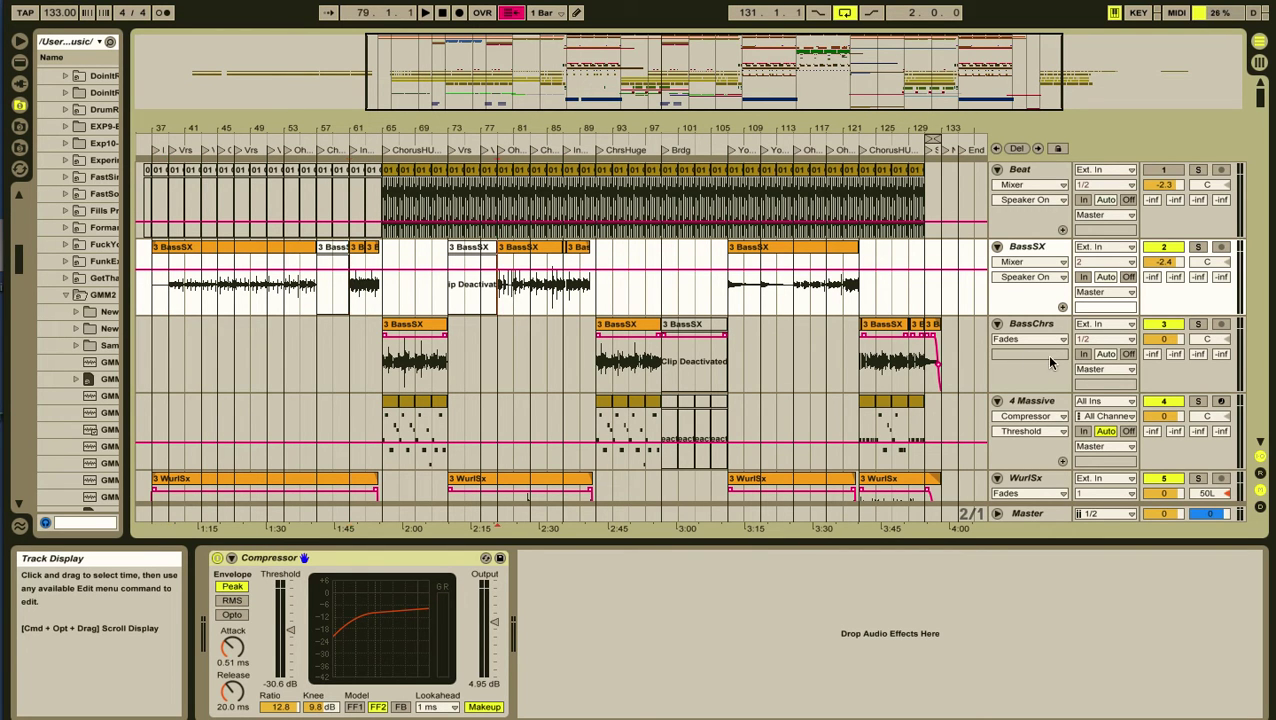
click(1198, 247)
key(space)
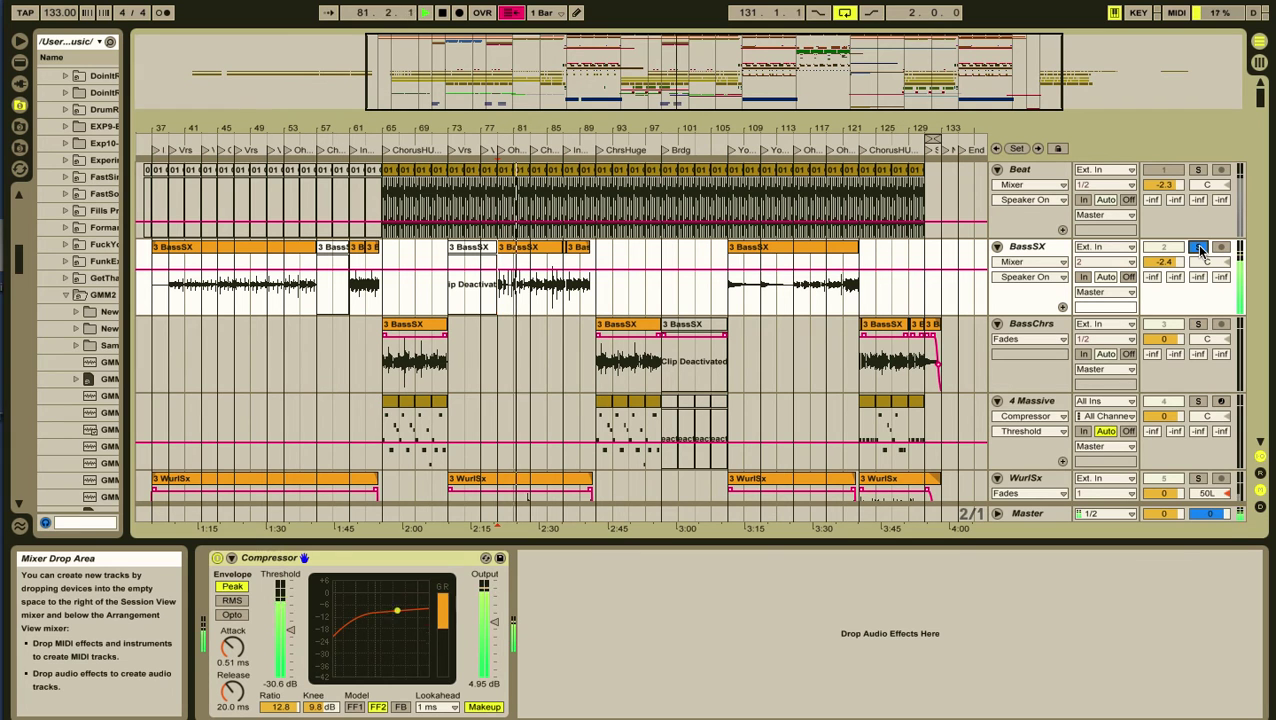
click(1199, 248)
Step: Listen to the WurlSx track in solo from bar 79 and release the solo
scroll(530, 366, down, 3)
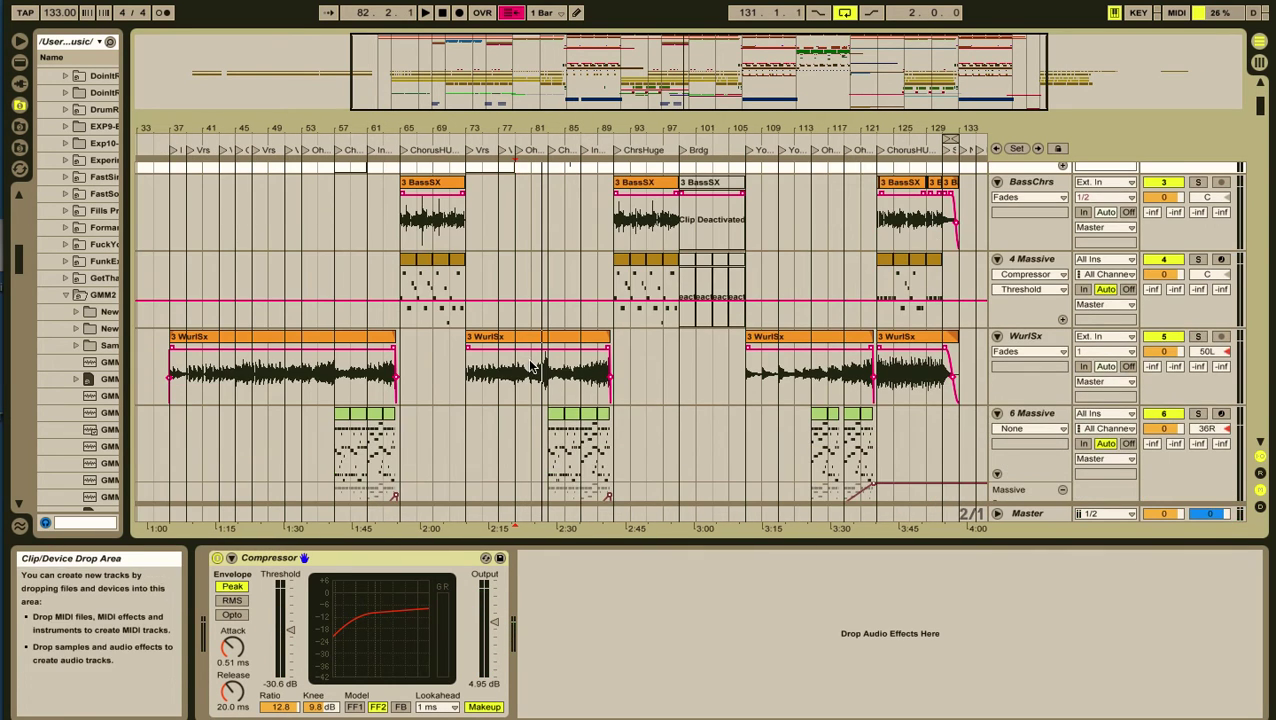
click(505, 369)
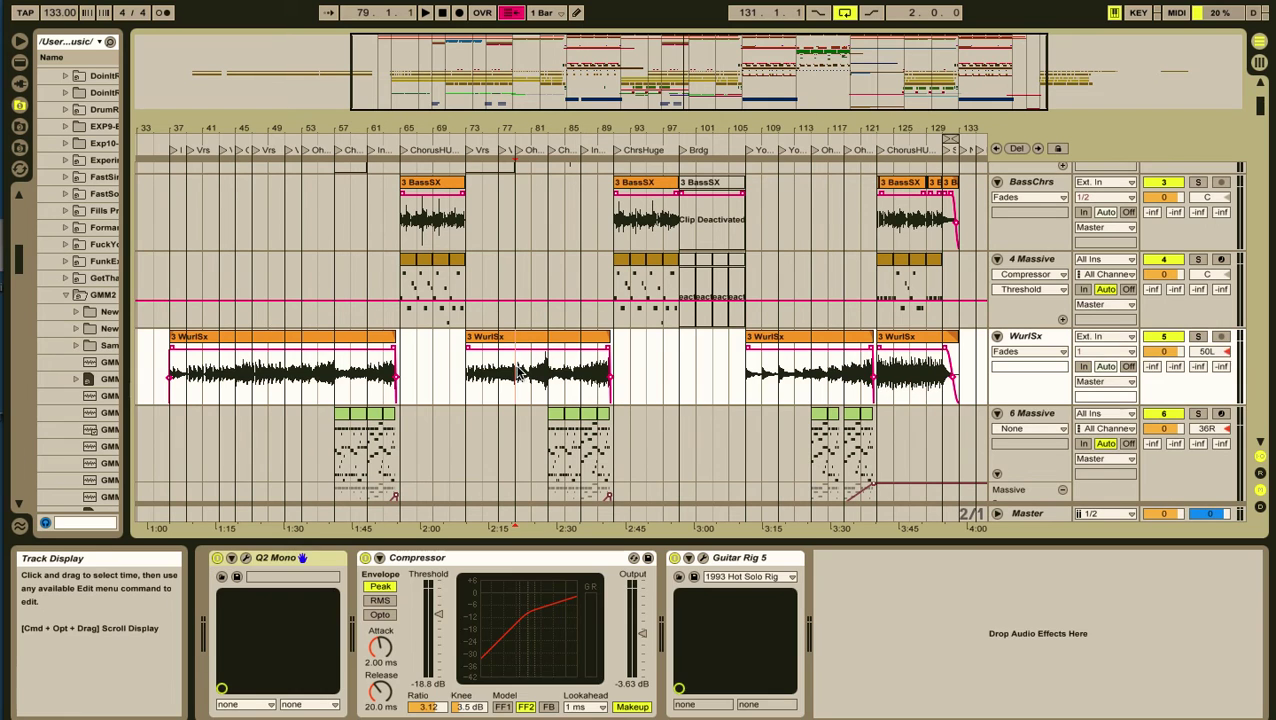
click(1199, 337)
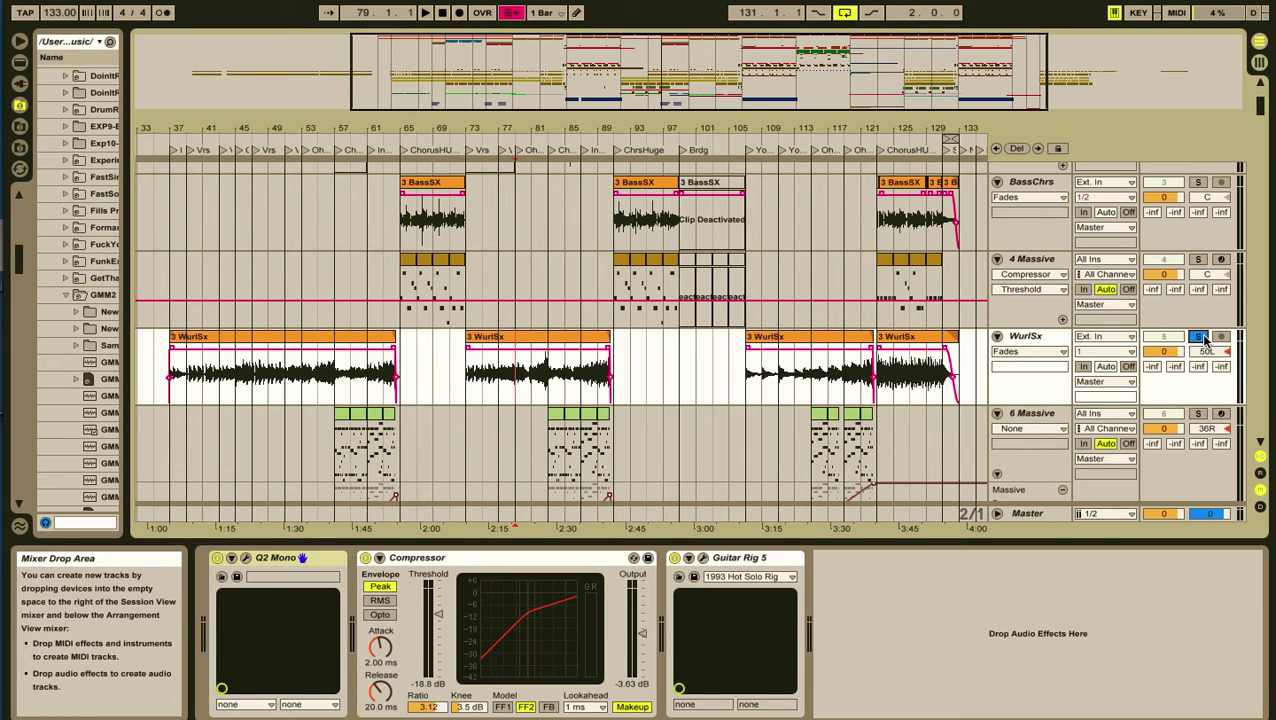
key(space)
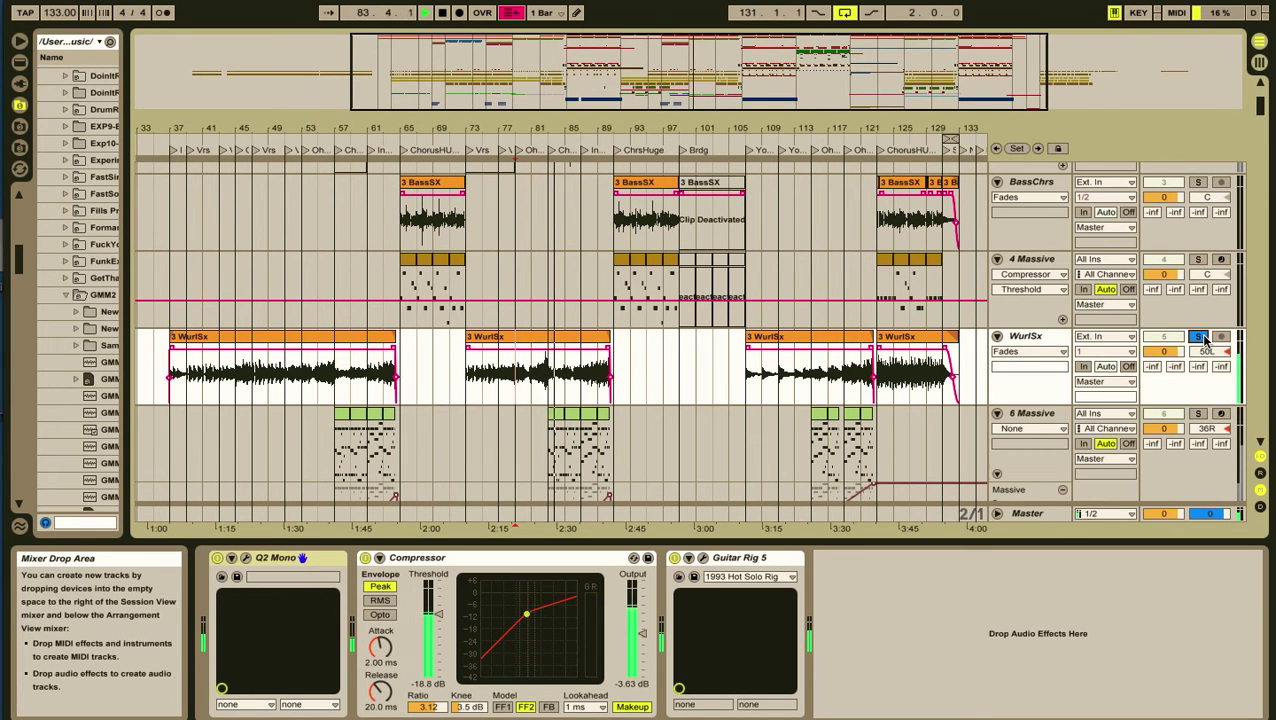
click(1203, 339)
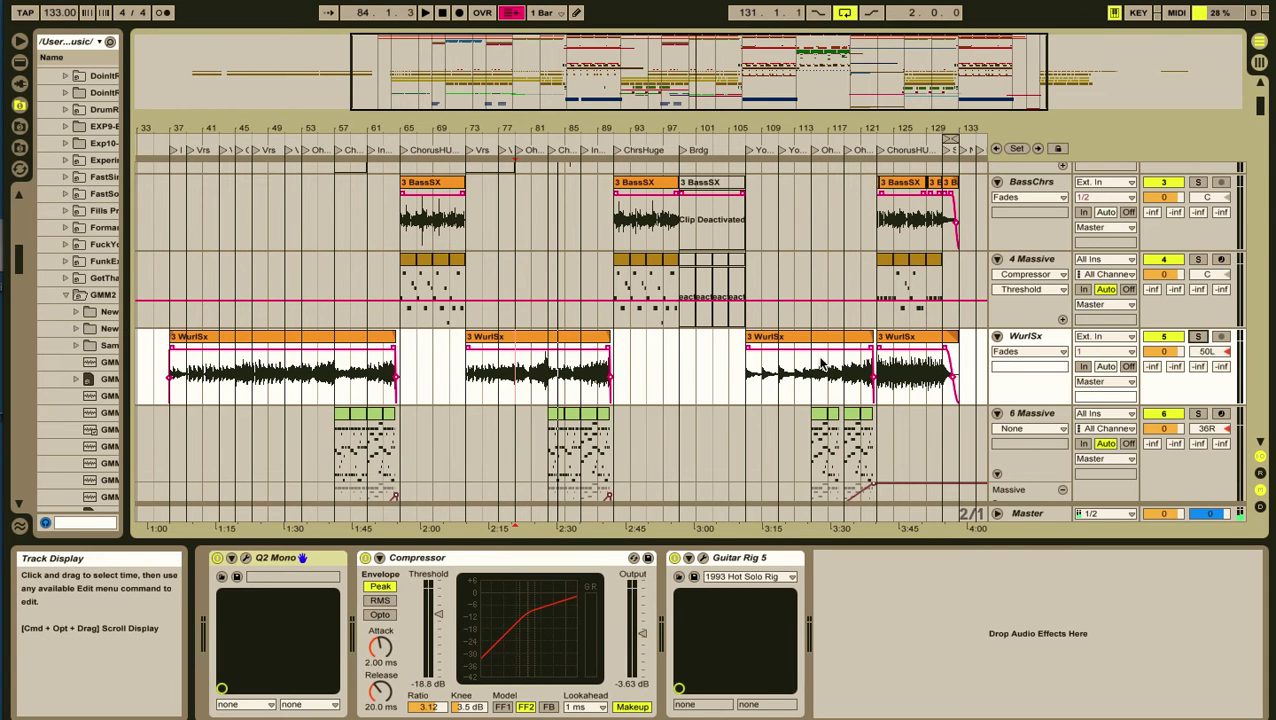
Step: Inspect the Q2 Mono equalizer on the WurlSx track, close its window and set the playback start to bar 47
click(285, 372)
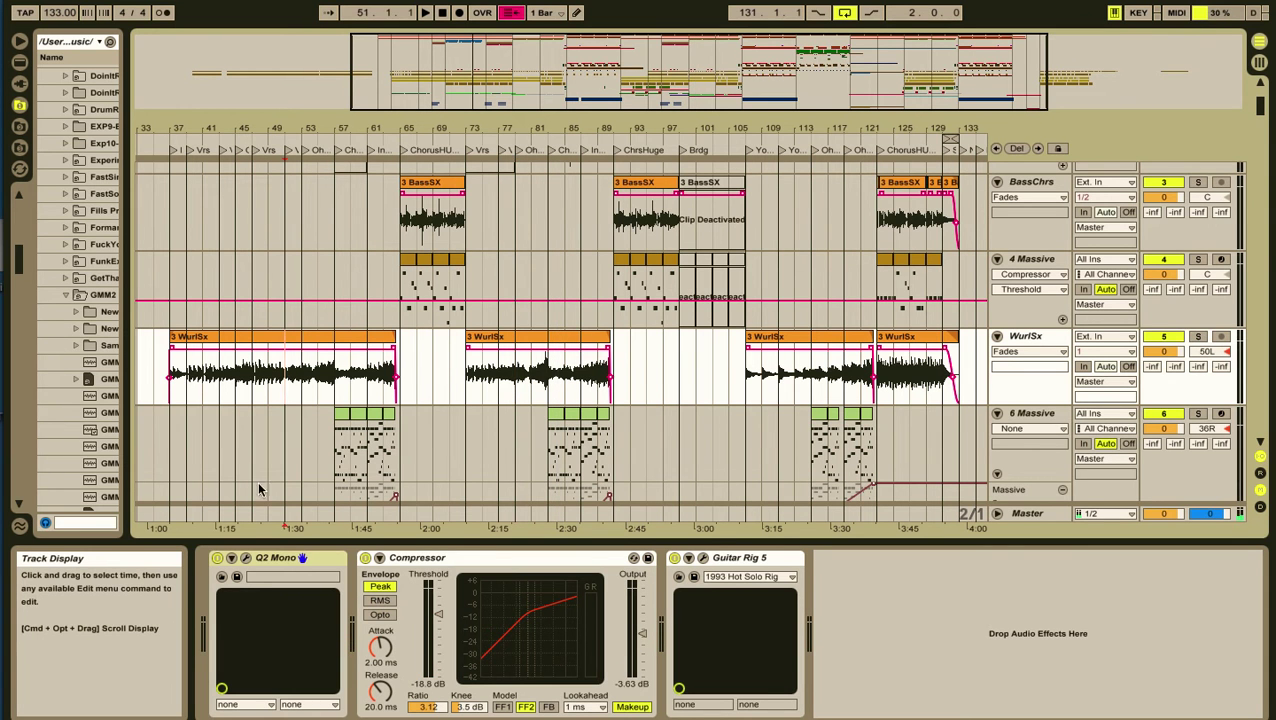
click(245, 560)
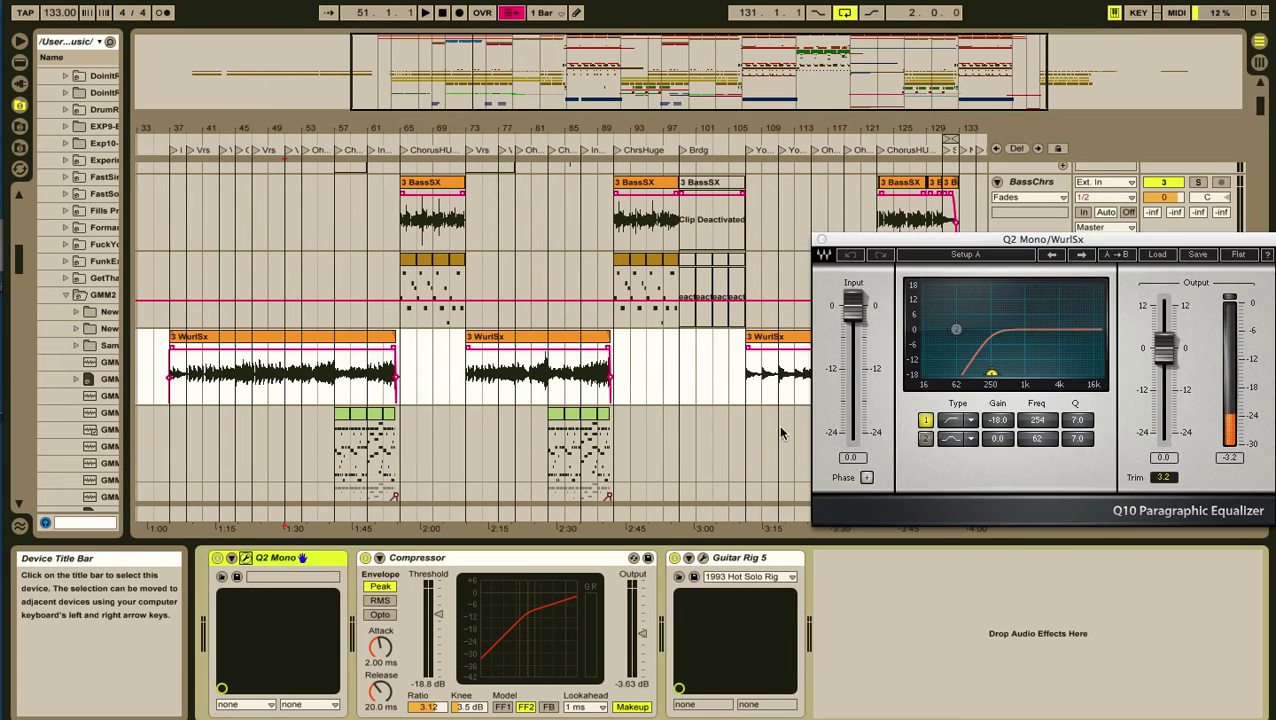
drag(1050, 237, 812, 177)
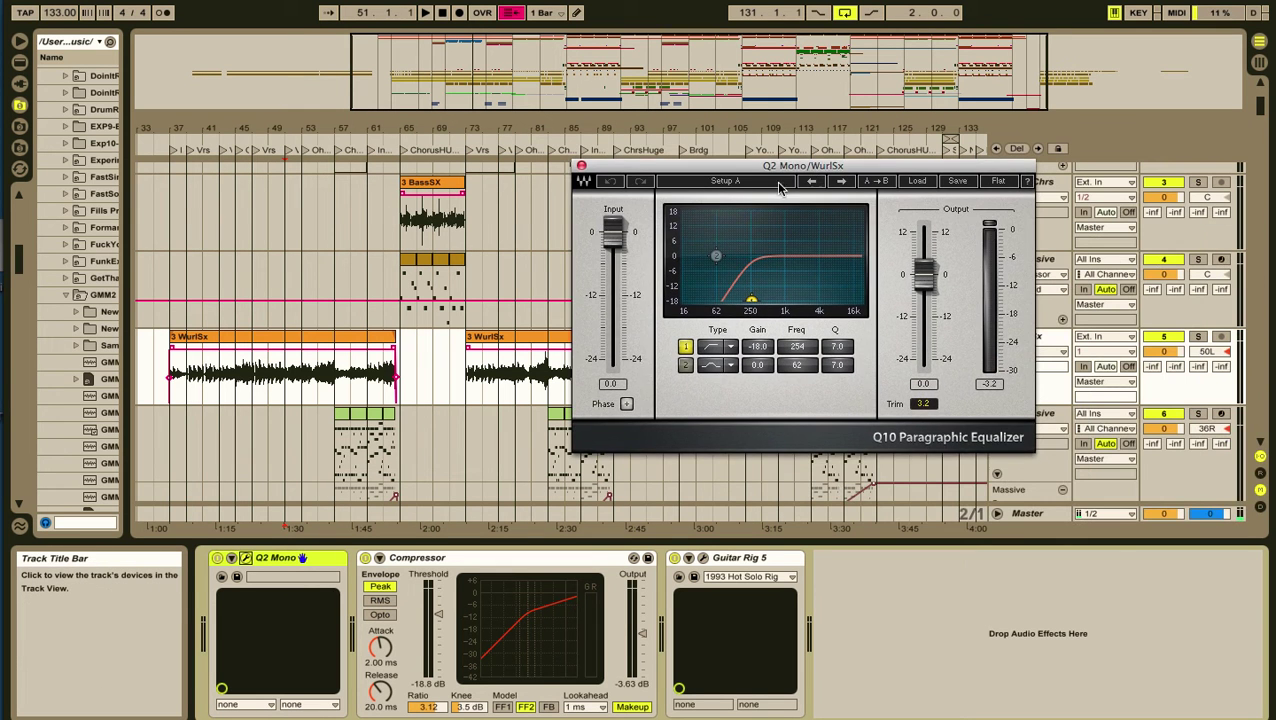
click(581, 166)
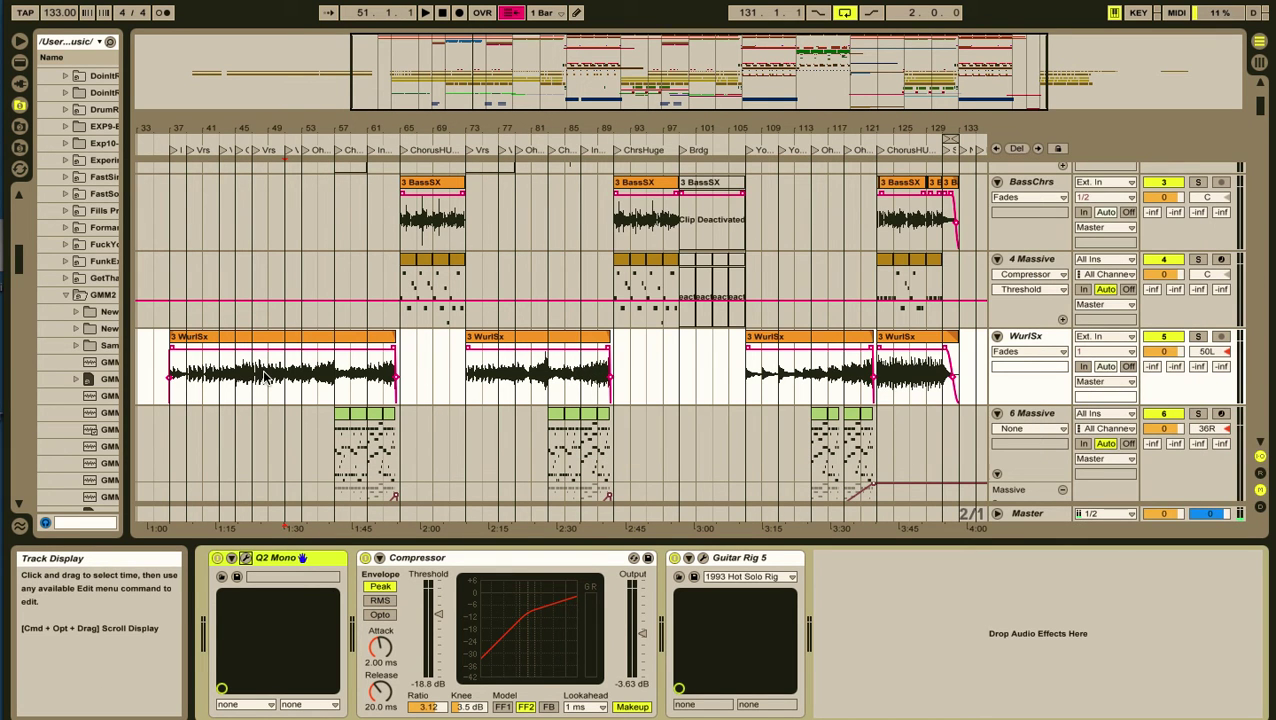
click(252, 378)
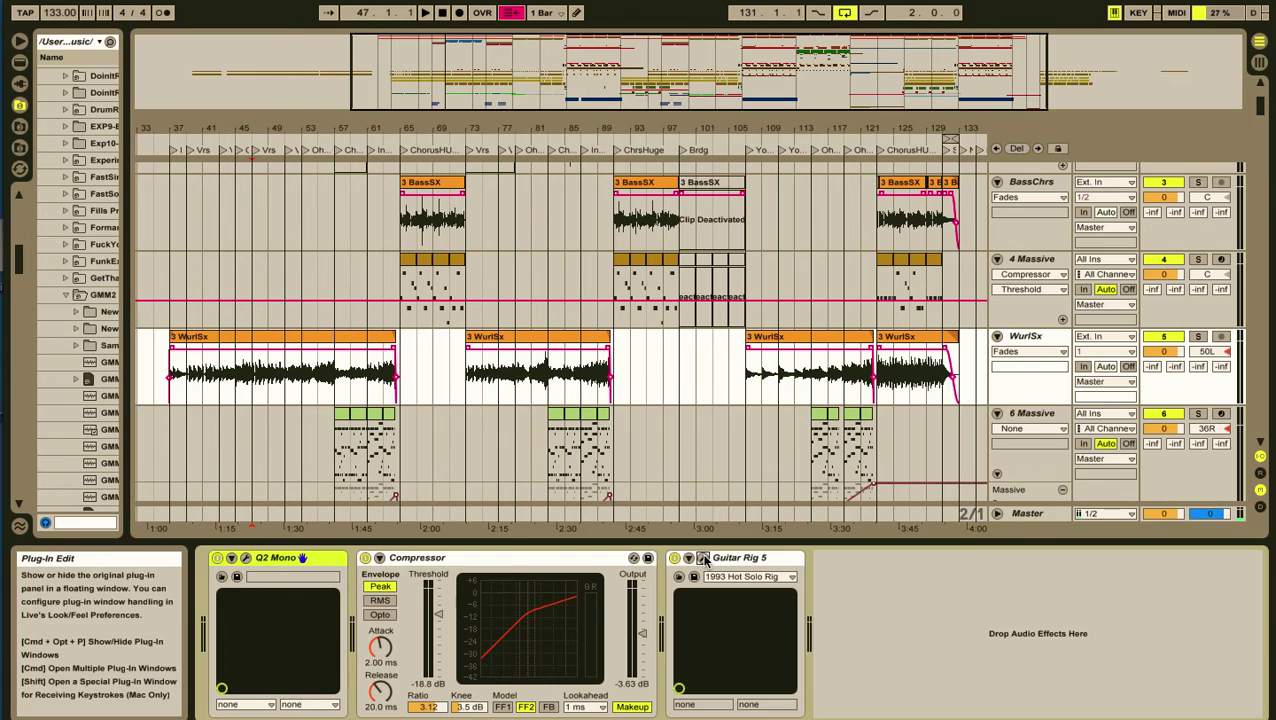
Step: Inspect the Guitar Rig 5, Q2 Mono and Compressor effects on the WurlSx track and close their plug-in windows
click(704, 561)
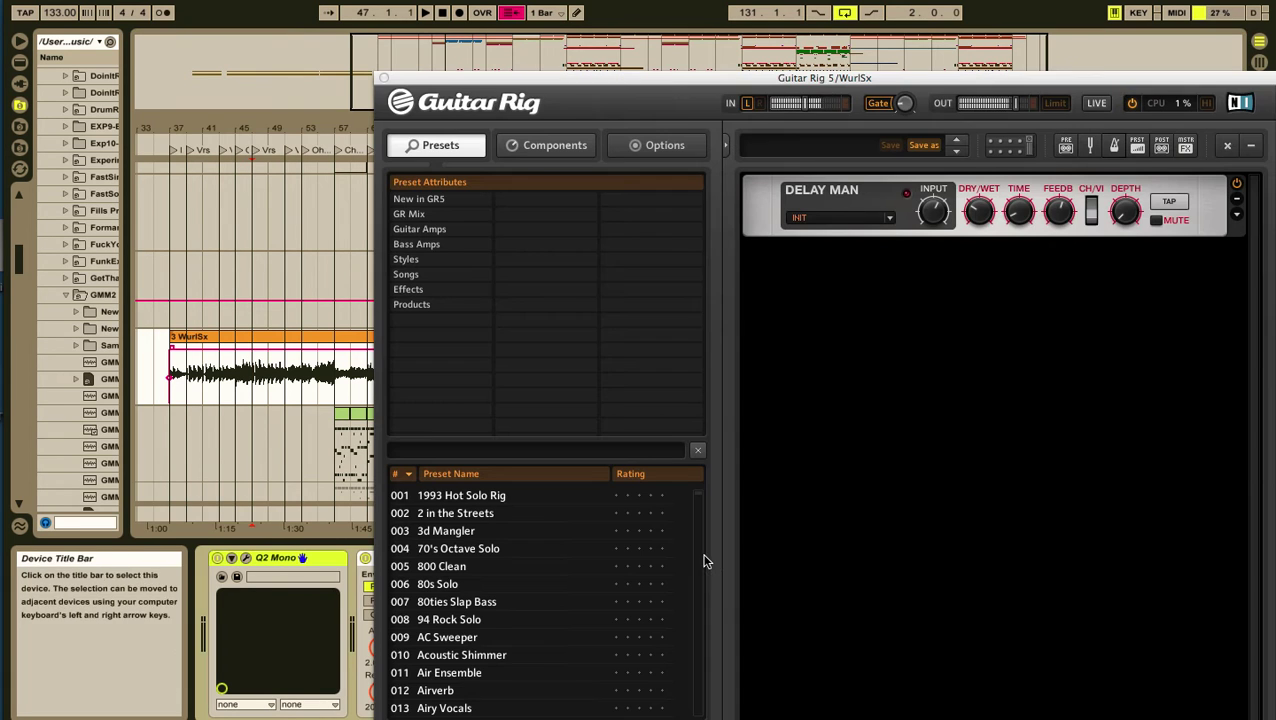
click(384, 78)
click(245, 558)
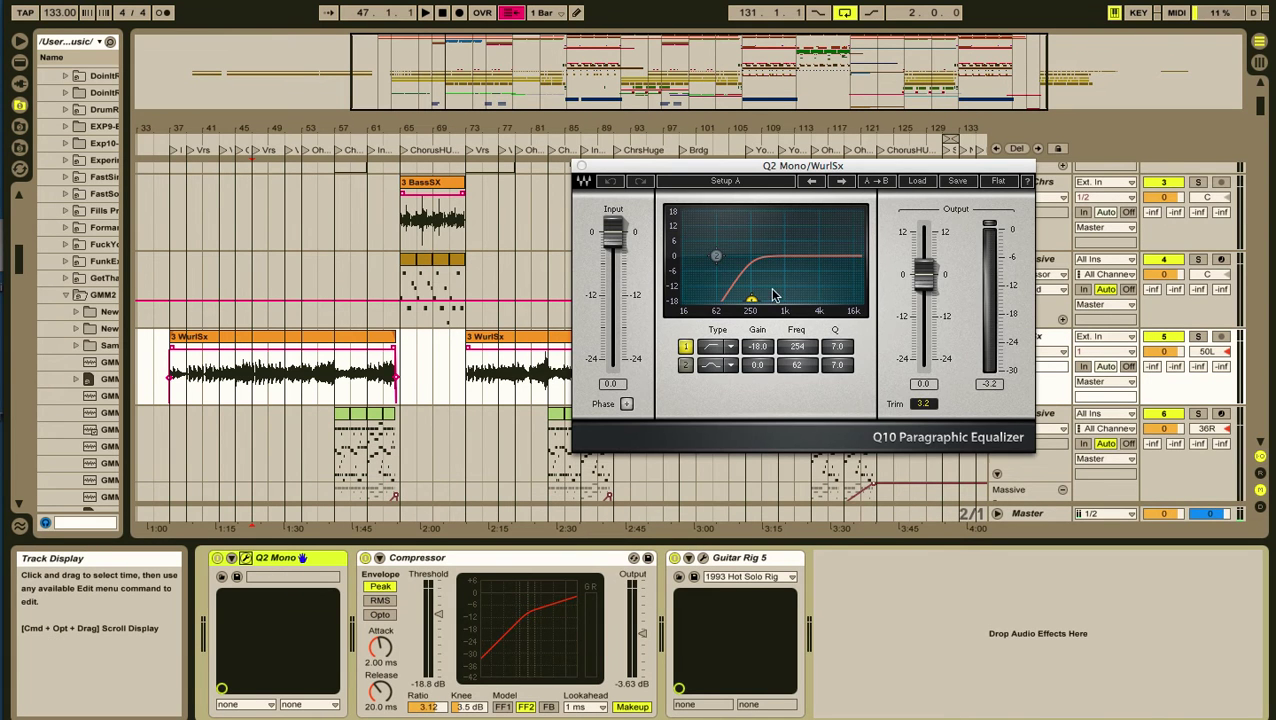
click(490, 558)
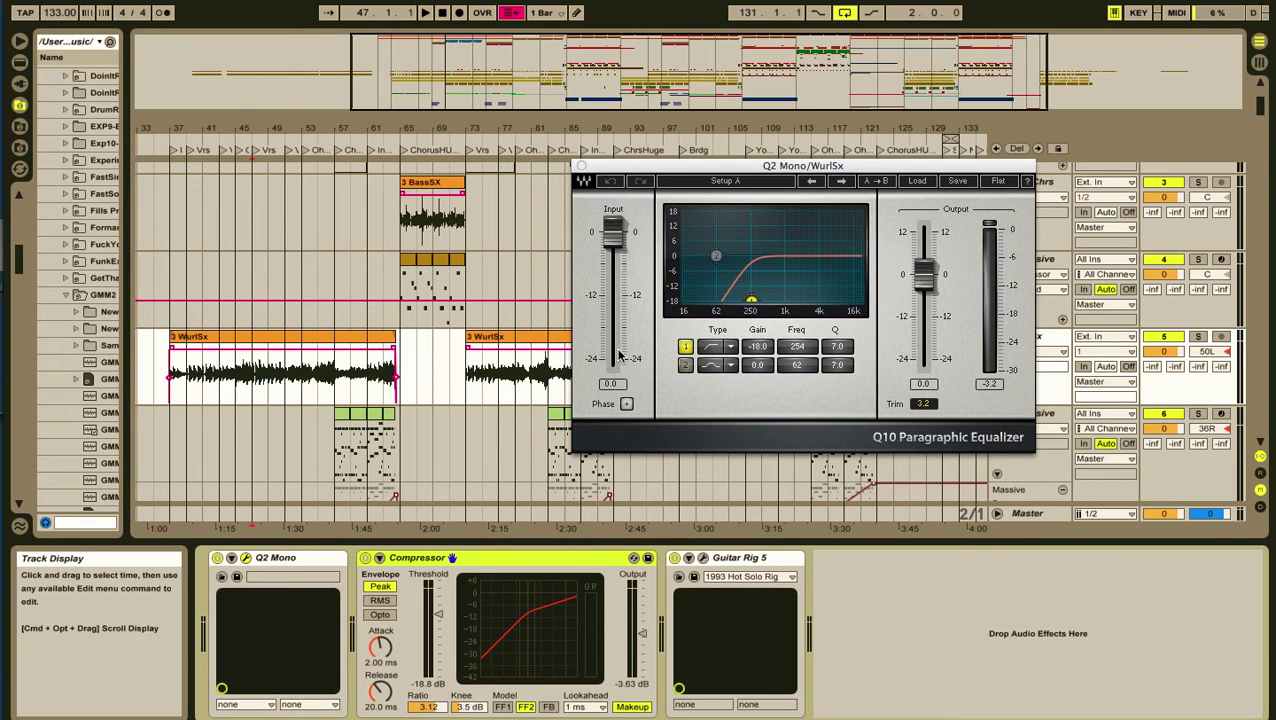
click(580, 168)
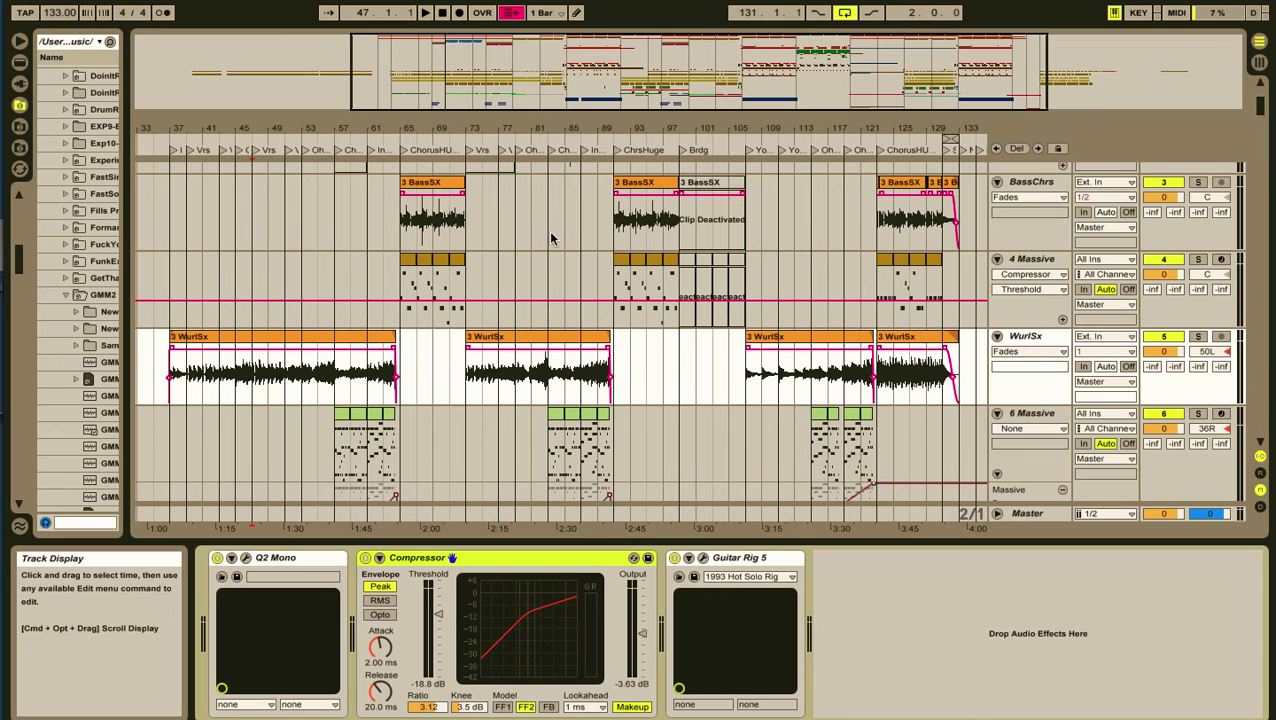
Step: Play the arrangement from bar 57 at the start of the 6 Massive clips and solo that track
scroll(682, 349, down, 3)
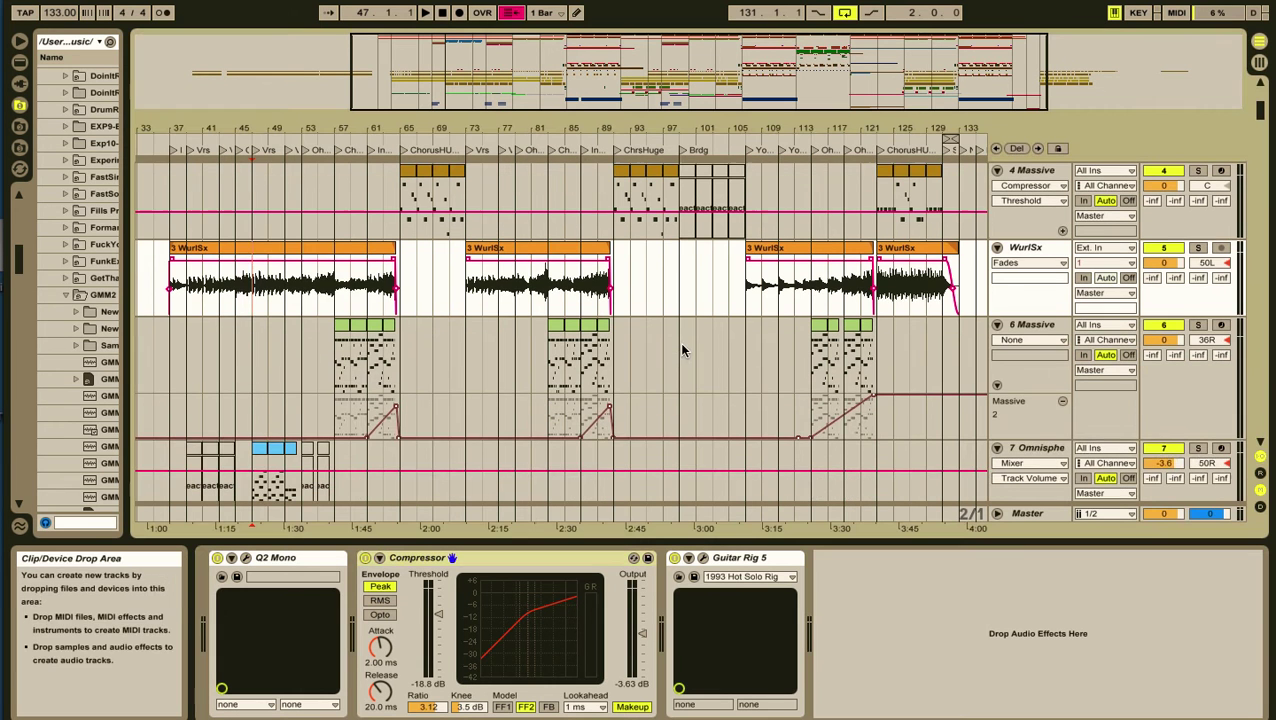
click(335, 360)
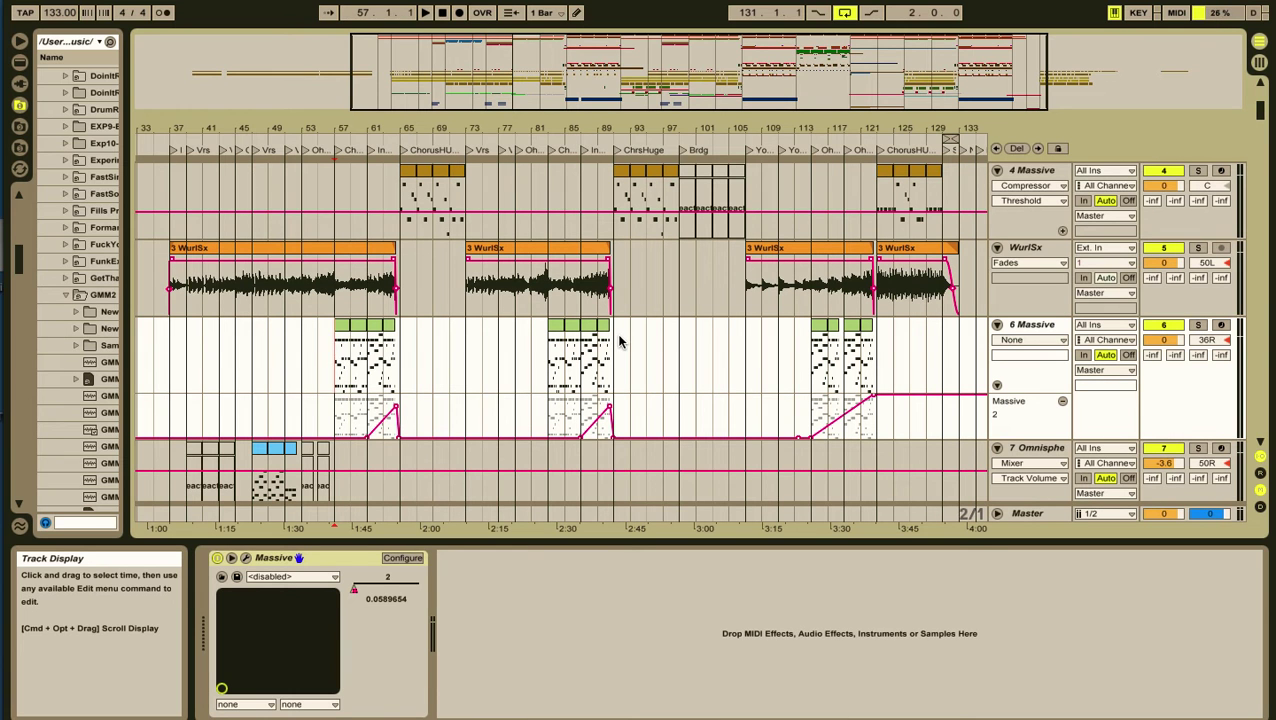
key(space)
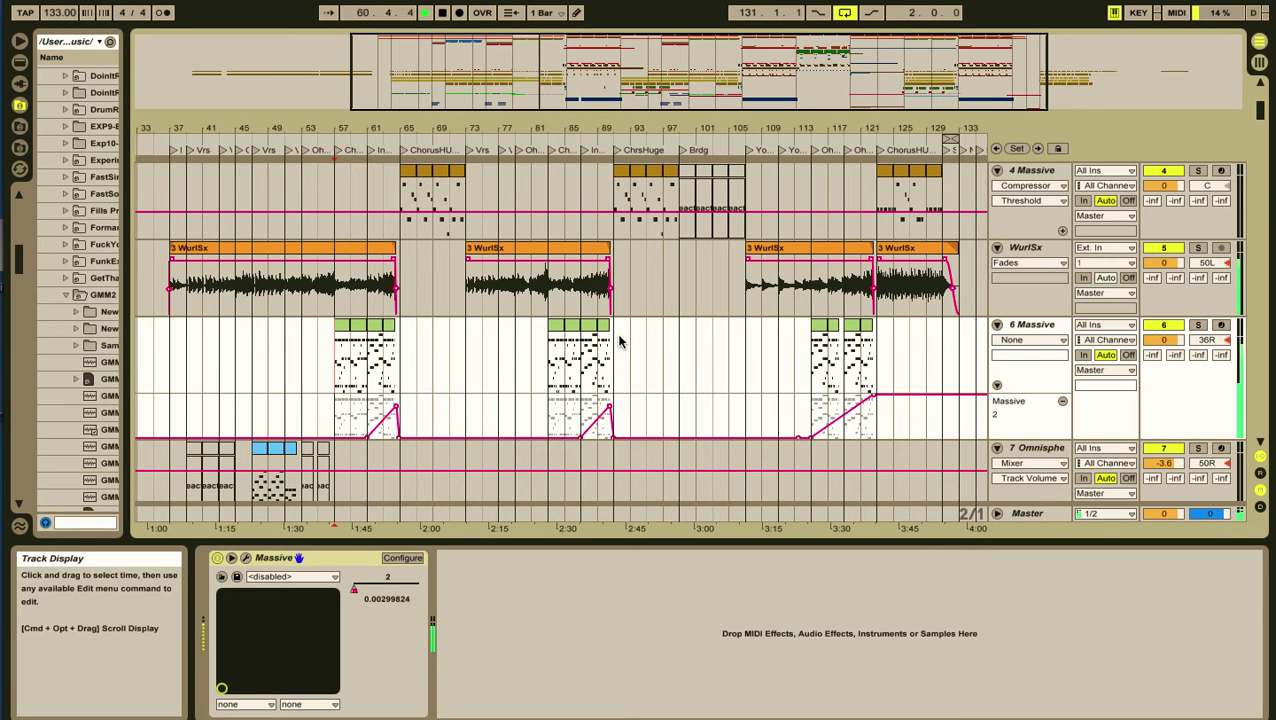
click(1198, 326)
Step: Open the Massive synth beside the ChorusQuiet and InMyHead clips and set the playback start to bar 61
drag(339, 122, 339, 190)
click(246, 558)
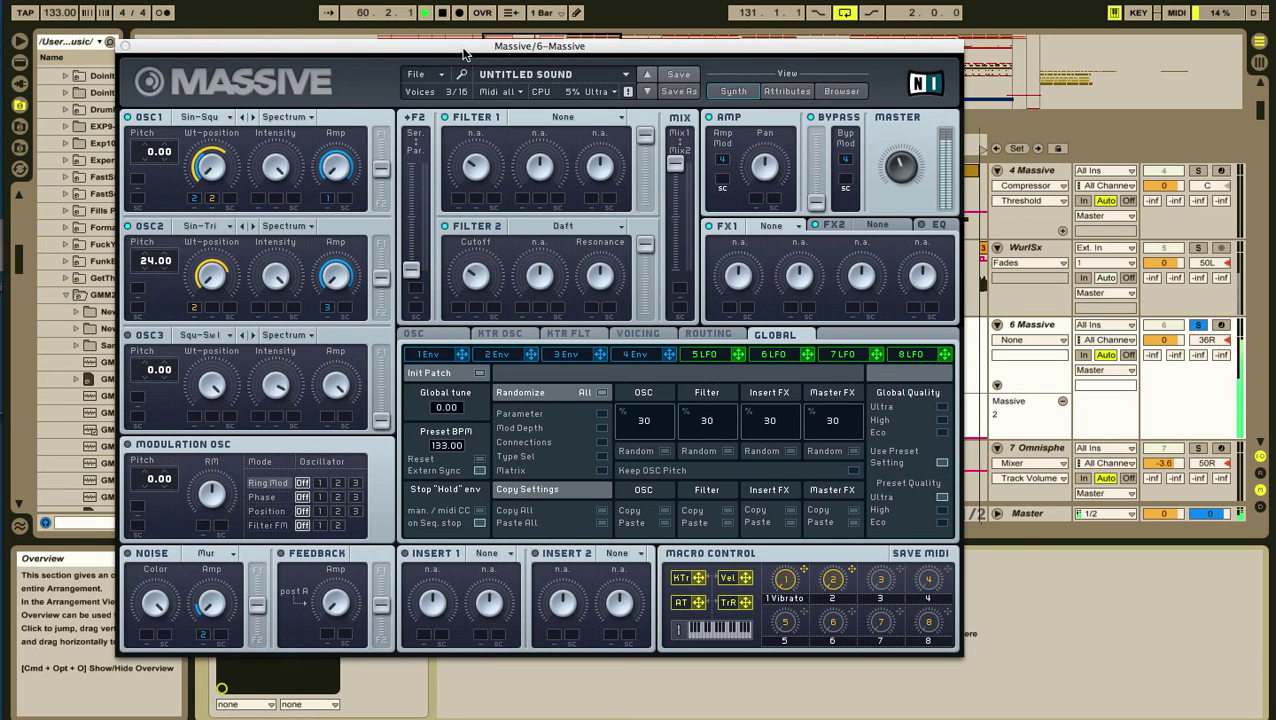
drag(463, 54, 1012, 97)
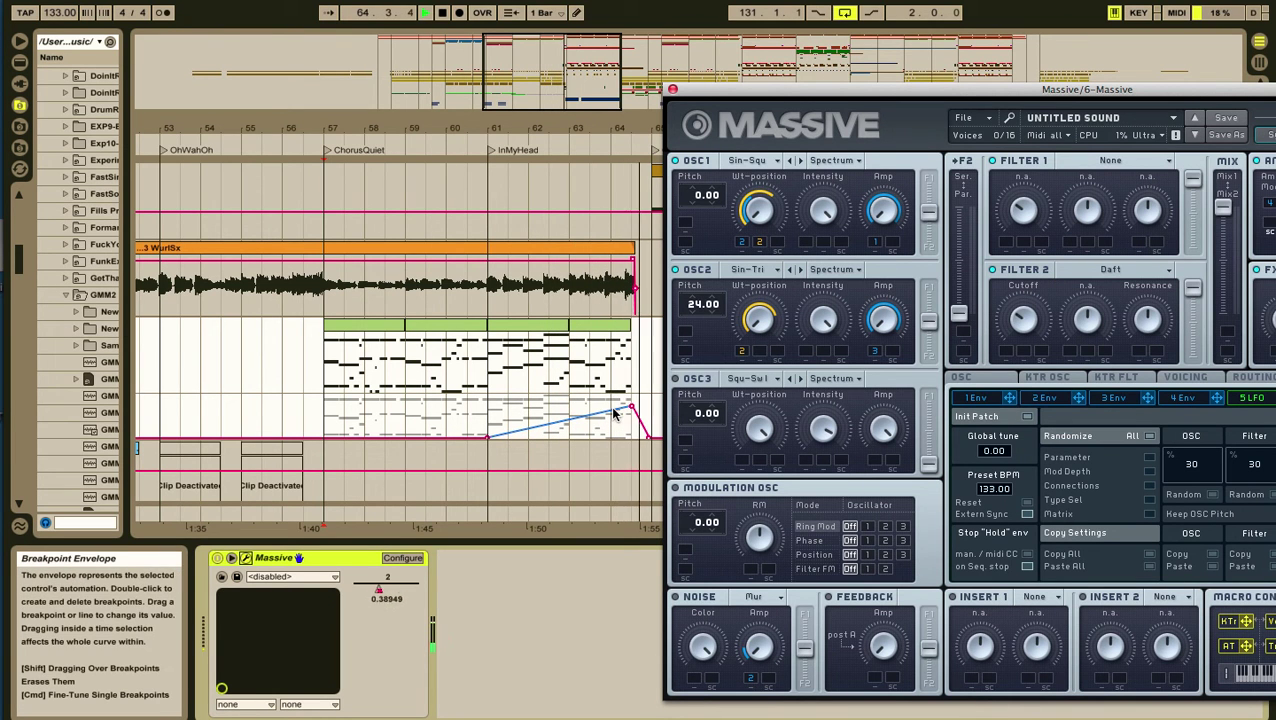
click(496, 369)
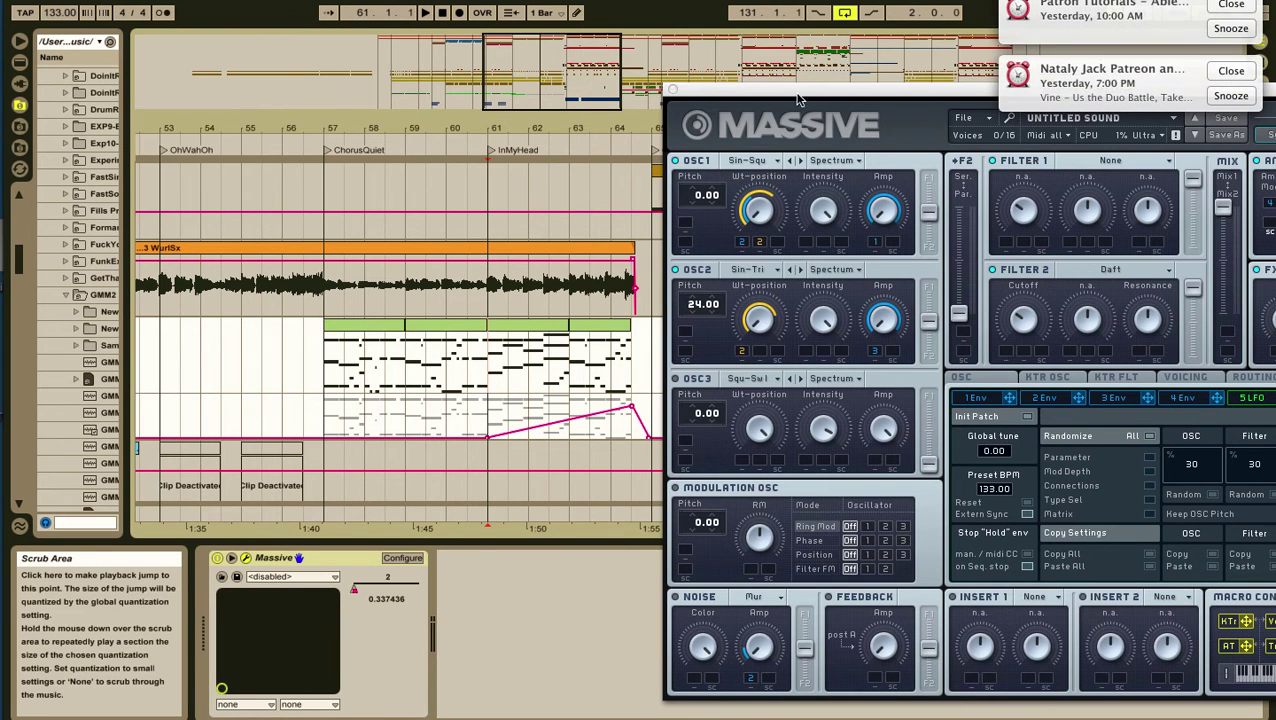
Step: Snooze the reminder notifications and reposition the Massive window so the entire synth is in view
click(1238, 28)
click(1236, 31)
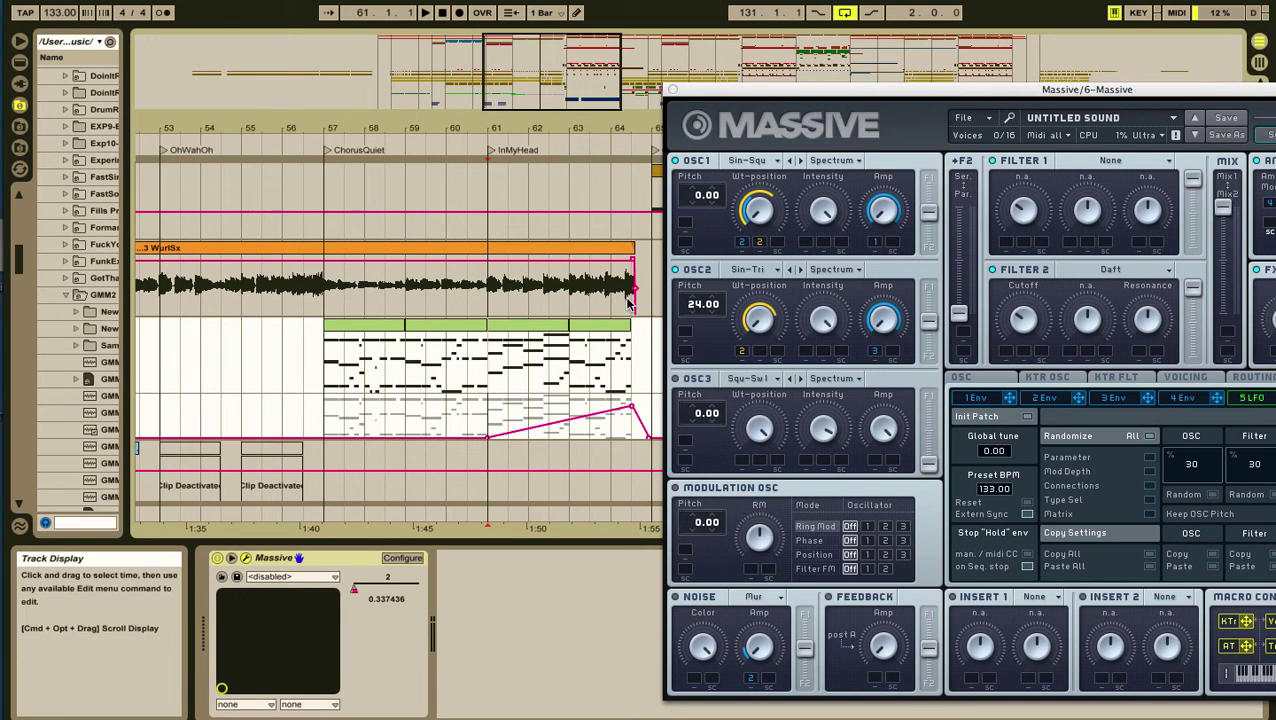
drag(706, 96, 668, 75)
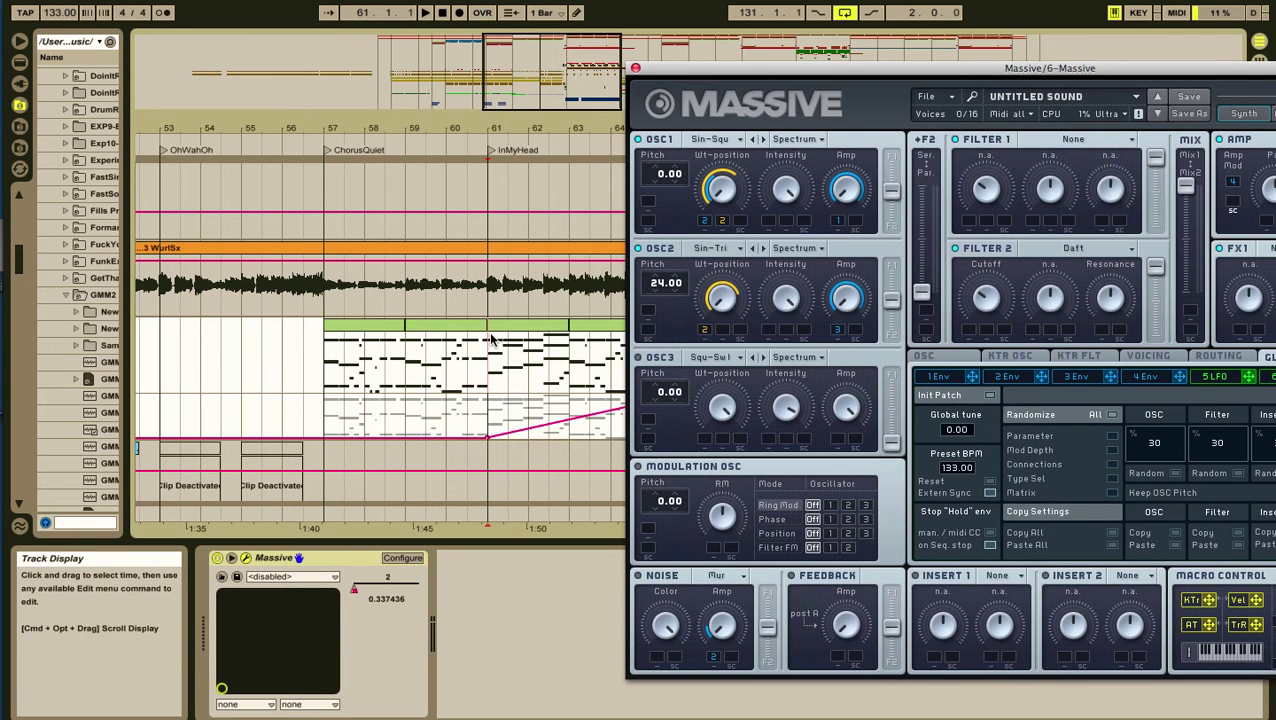
drag(828, 78, 741, 59)
click(636, 204)
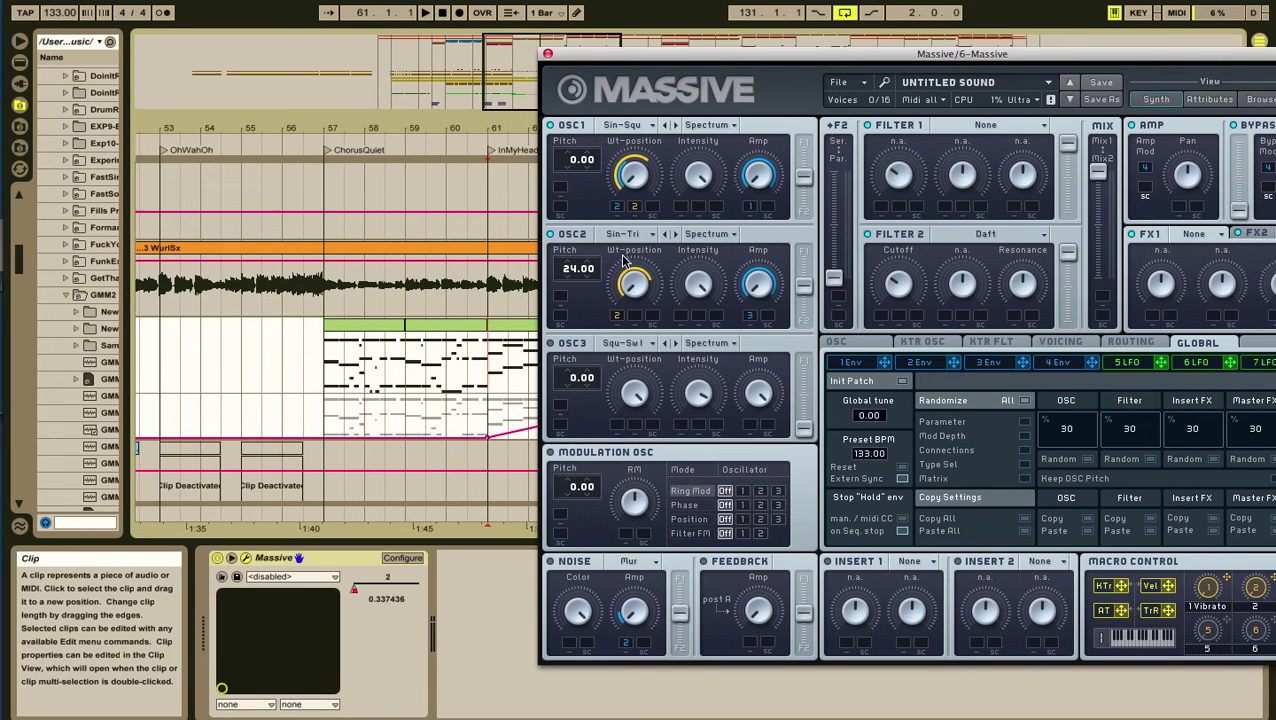
drag(902, 55, 714, 24)
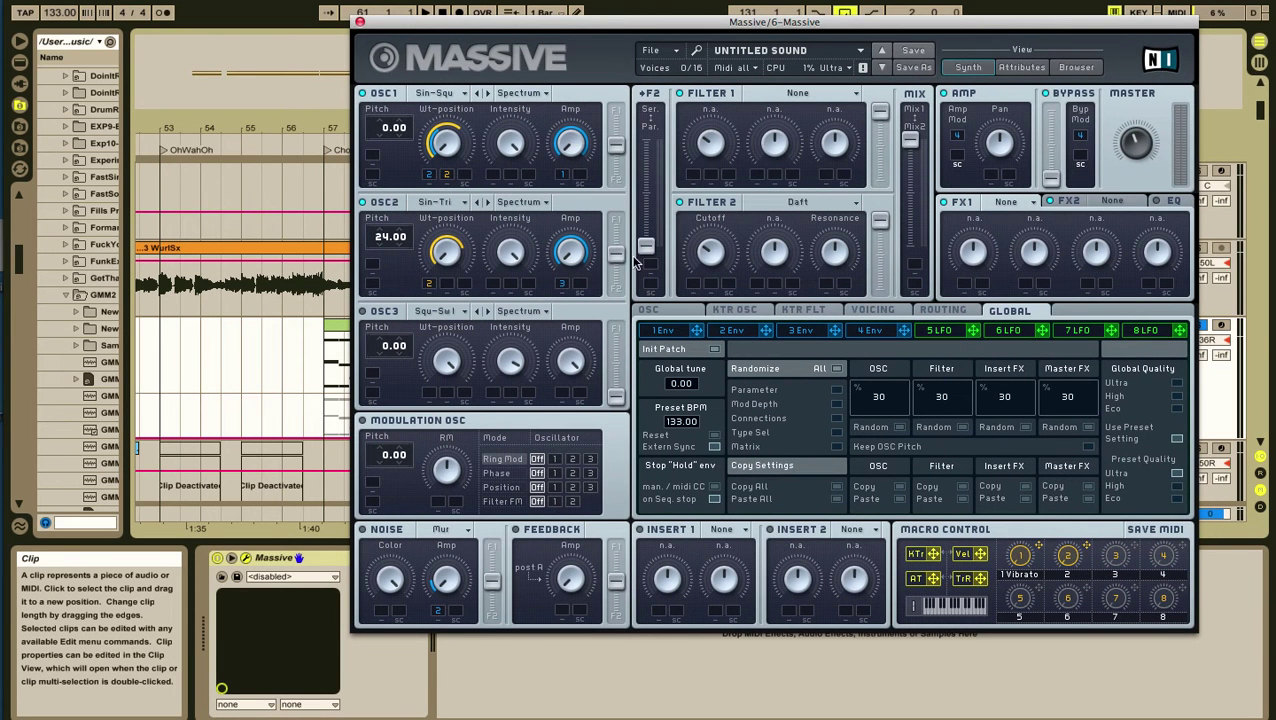
Step: Examine envelopes 1 and 3 of the Massive patch and close the synth window
click(670, 331)
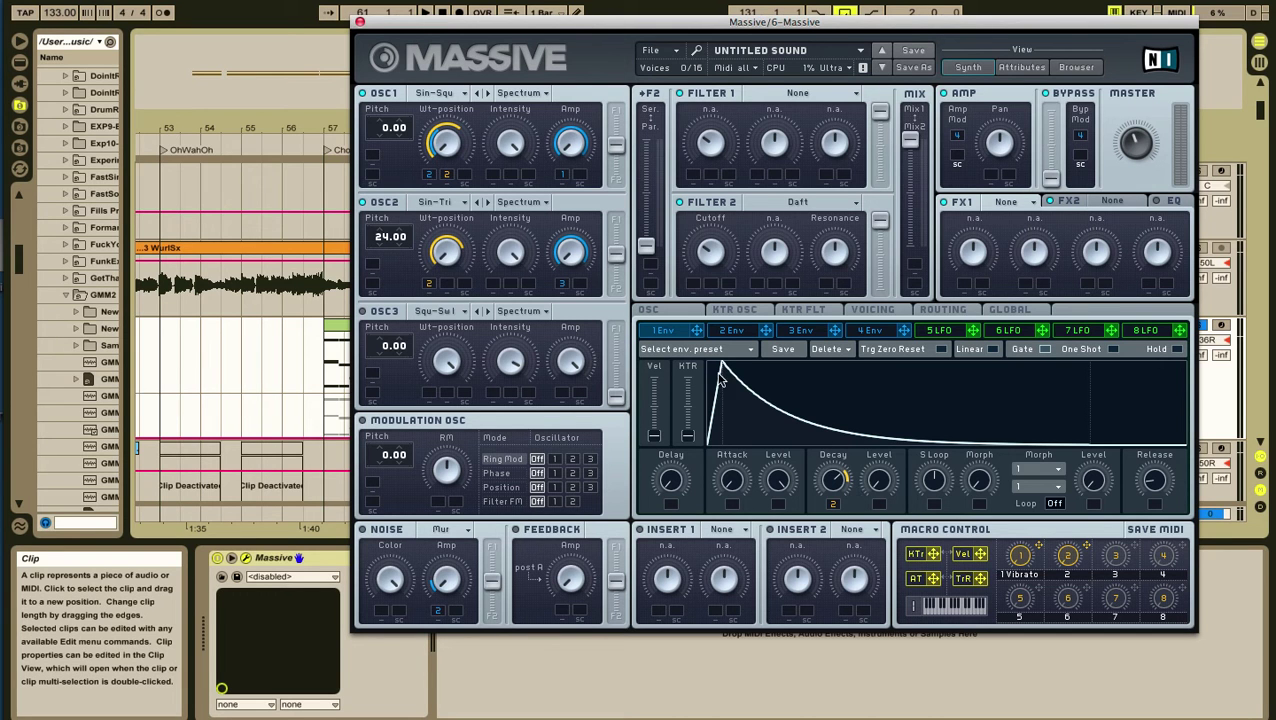
click(800, 332)
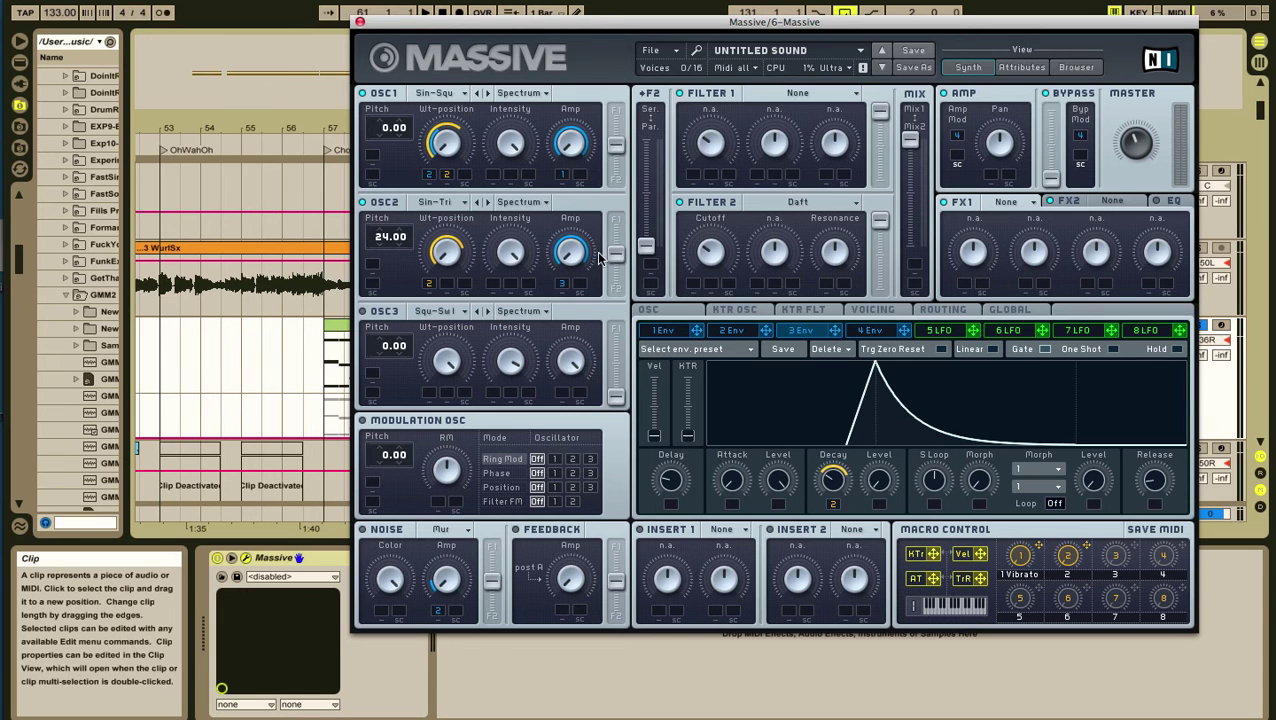
click(359, 21)
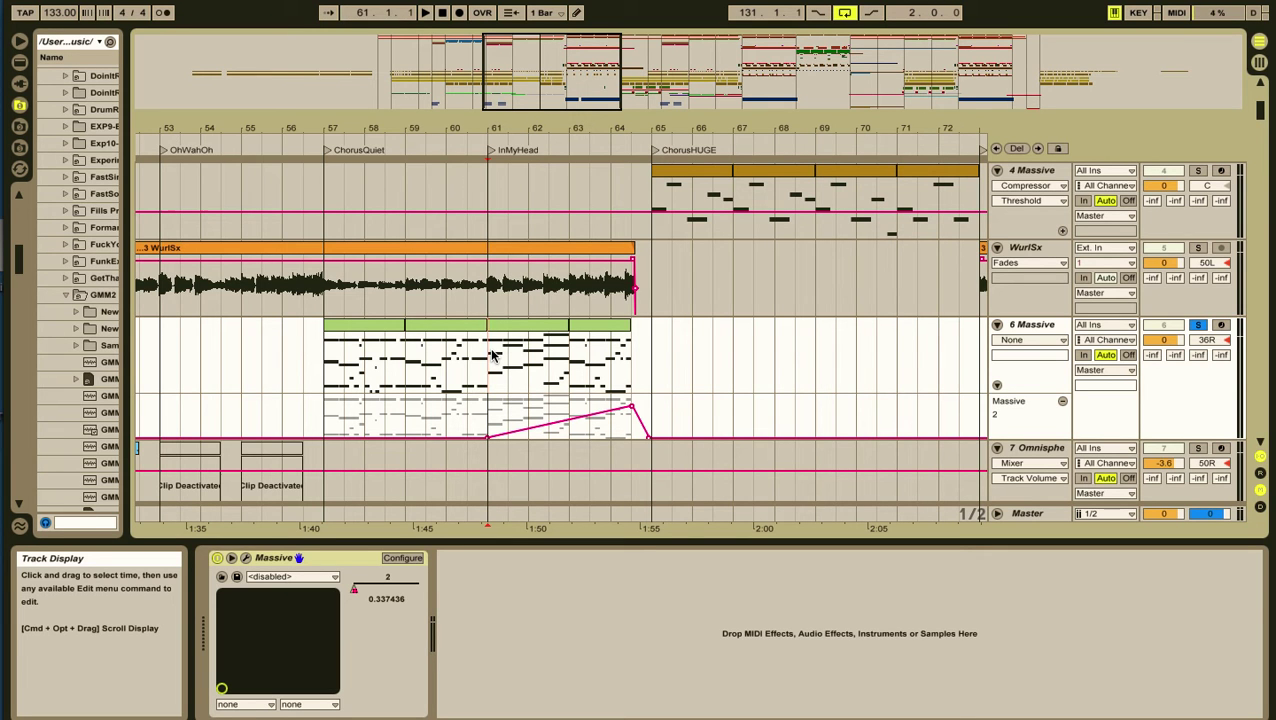
Step: Listen to the 6 Massive track in solo from bar 61, stop playback and release the solo
key(space)
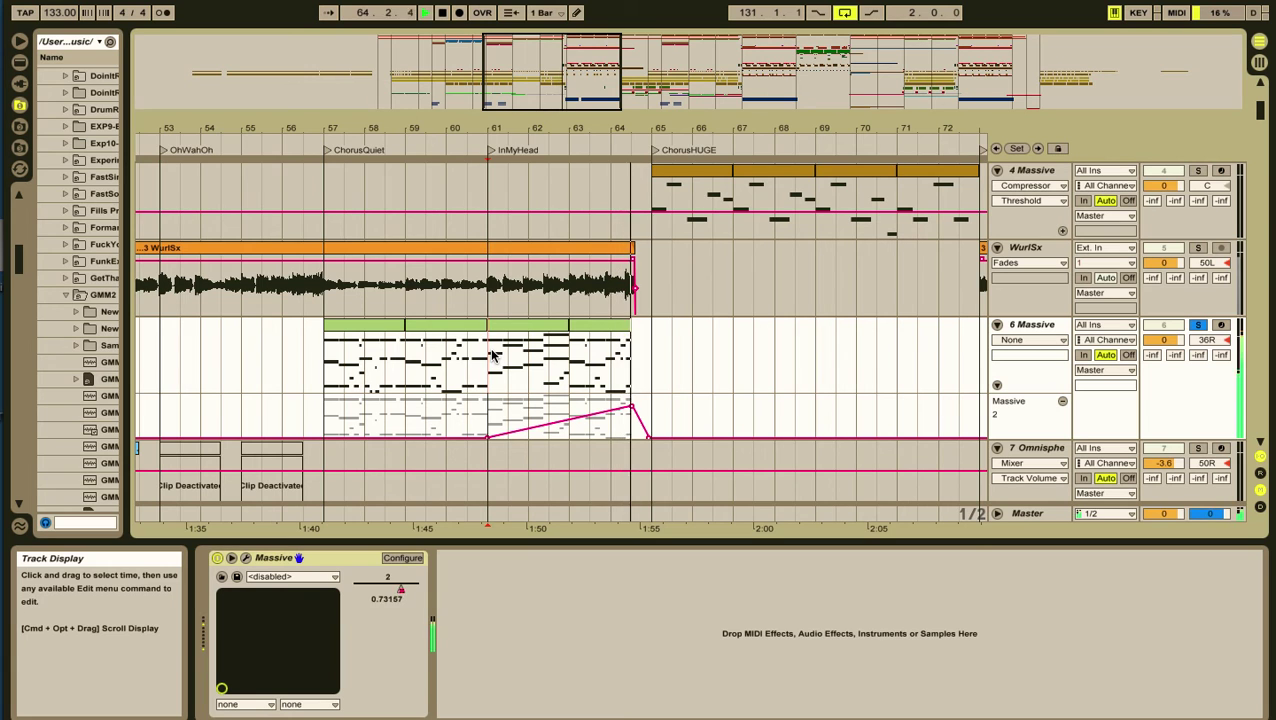
key(space)
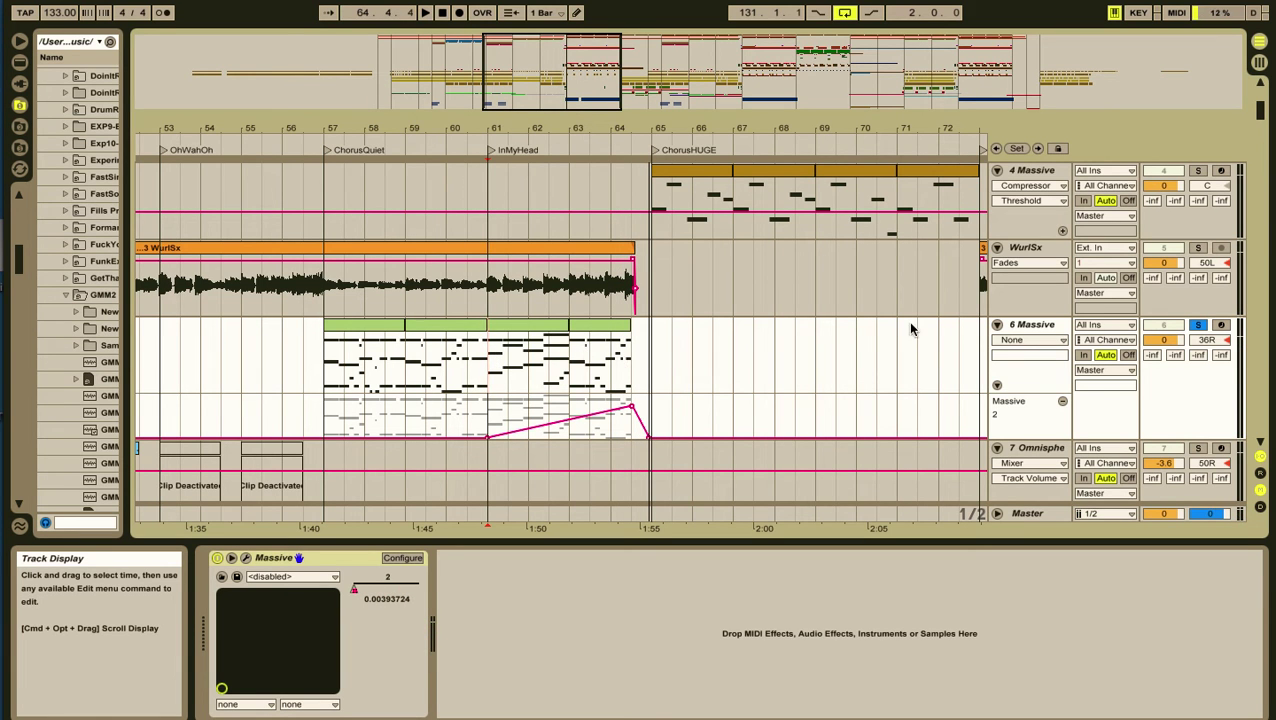
click(1198, 326)
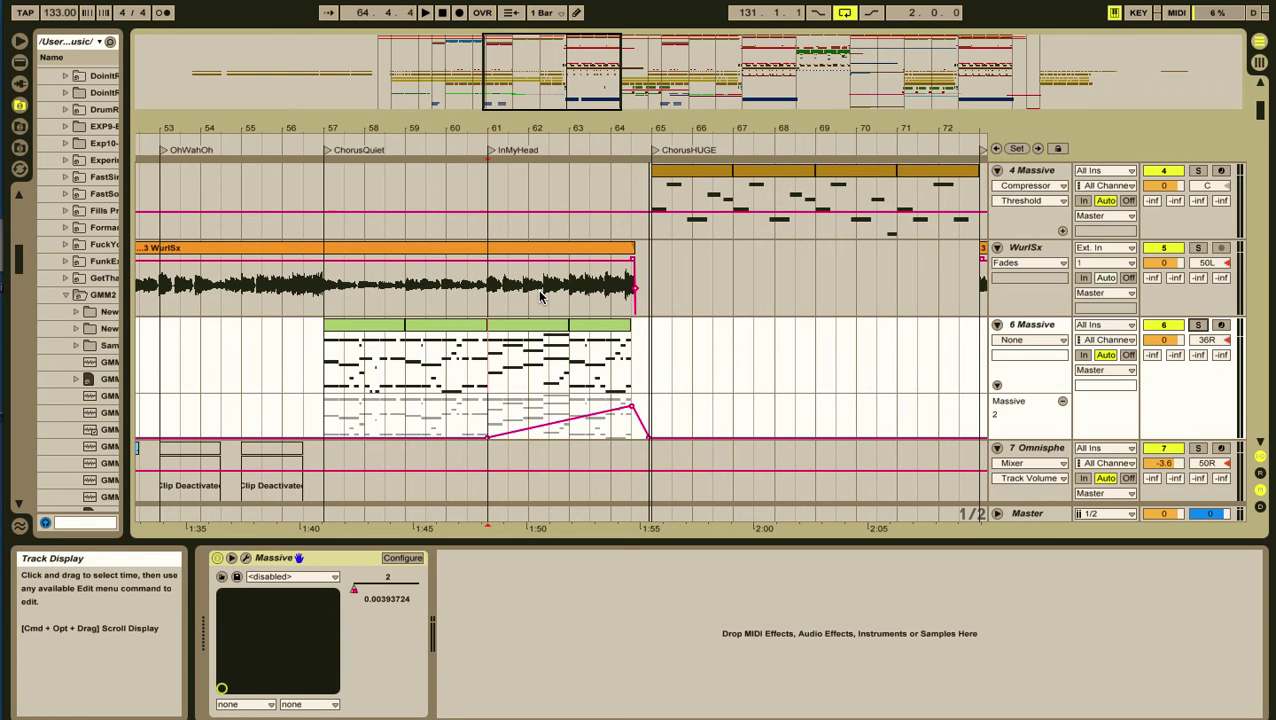
Step: Set the playback start to bar 47 on the 7 Omnisphere track and open its Omnisphere synth
scroll(540, 296, up, 6)
drag(573, 129, 573, 70)
scroll(547, 374, down, 8)
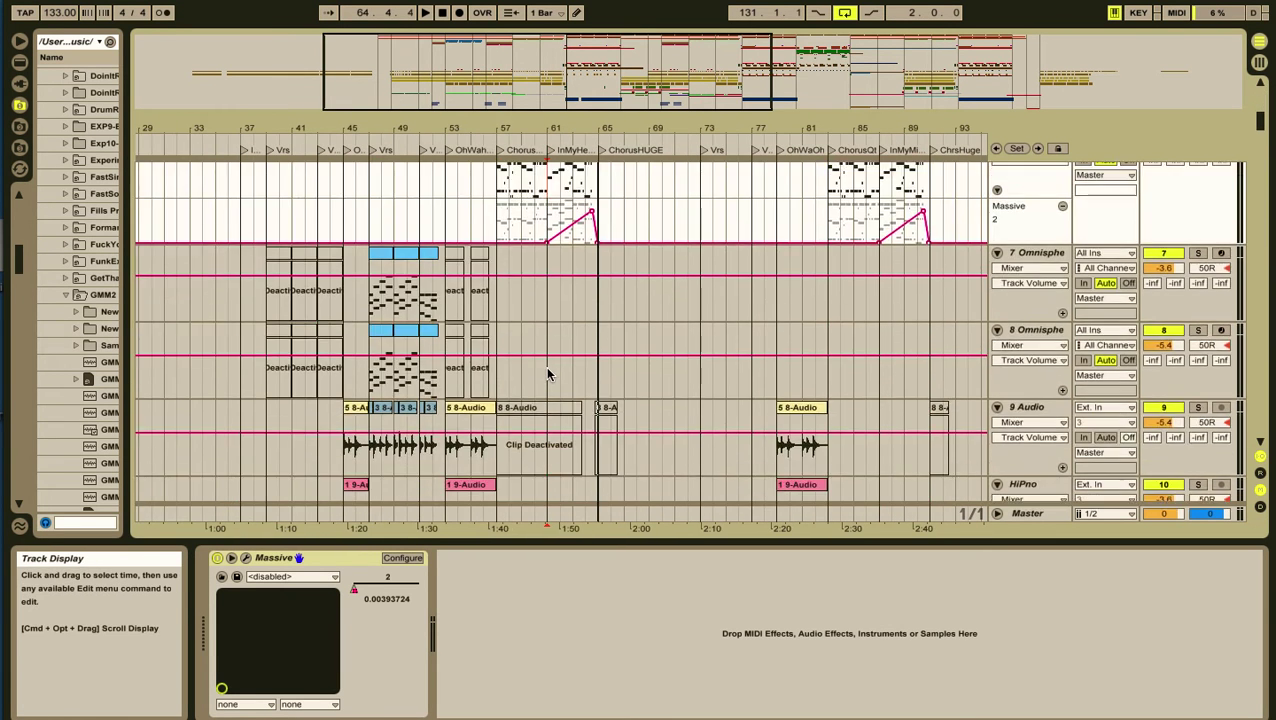
scroll(547, 374, down, 2)
drag(390, 128, 390, 200)
click(222, 230)
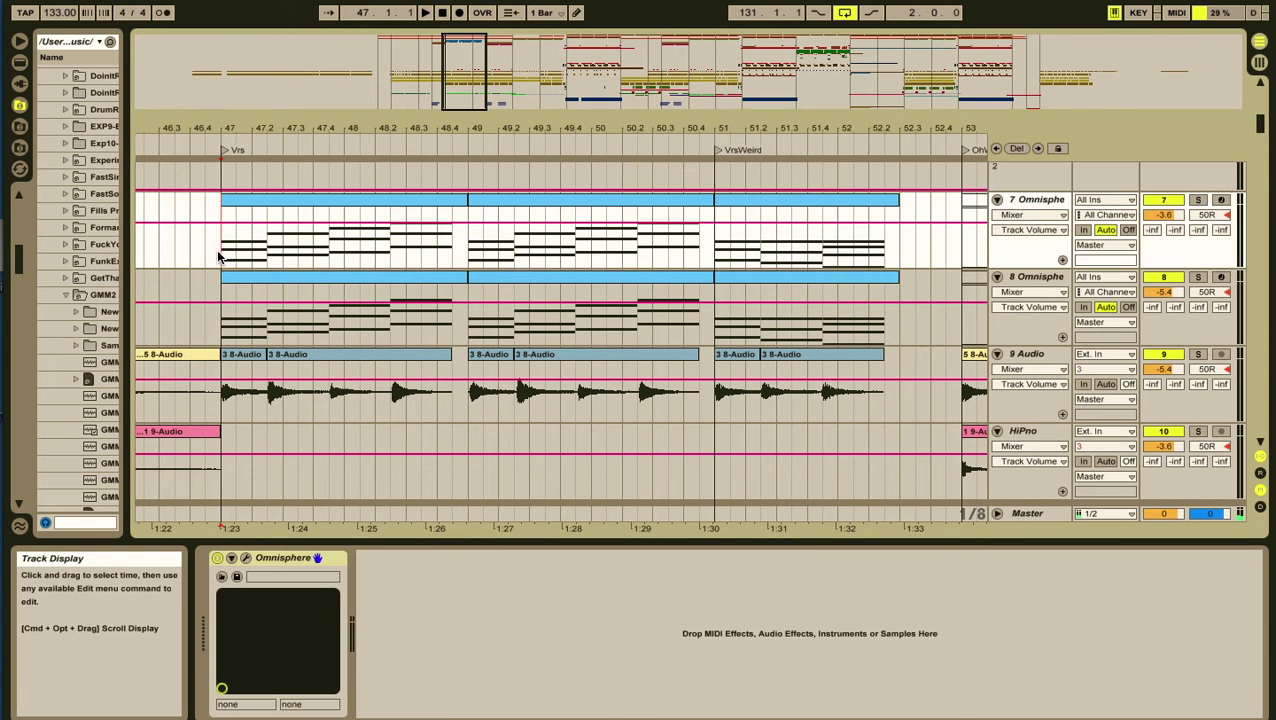
click(246, 558)
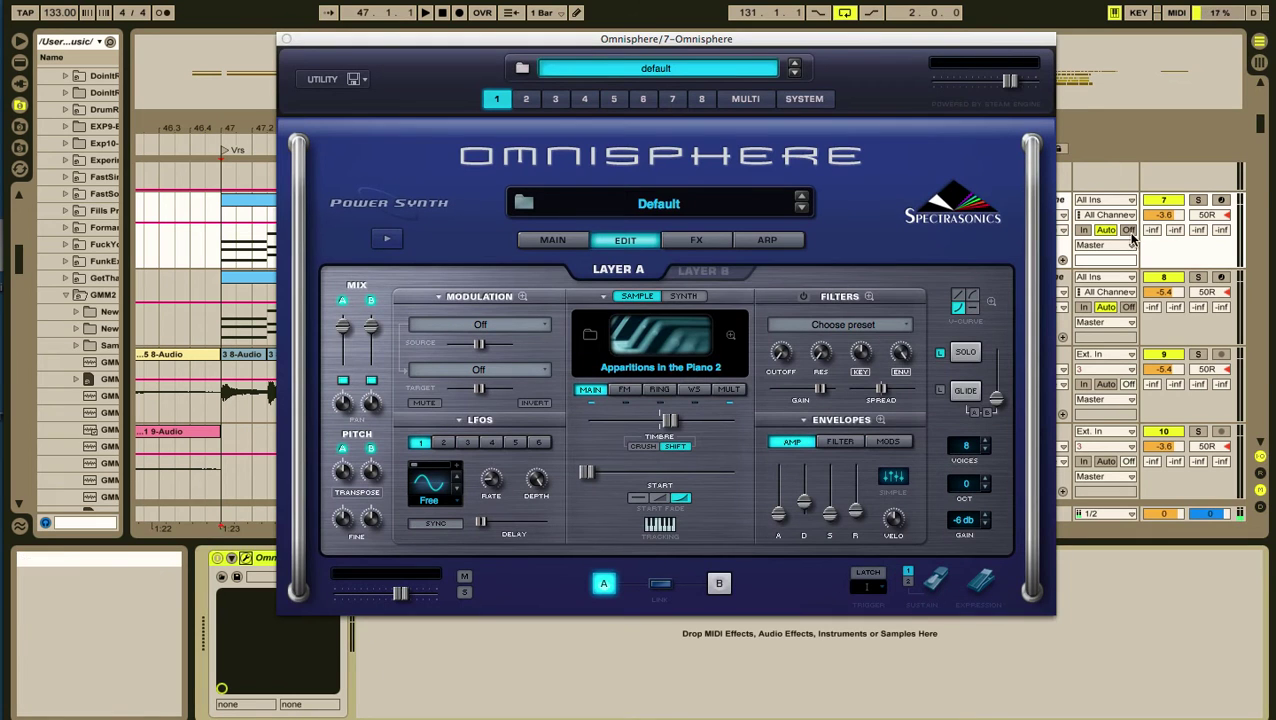
Step: Listen to the 7 Omnisphere track in solo from bar 47, stop playback and release the solo
click(1198, 200)
key(space)
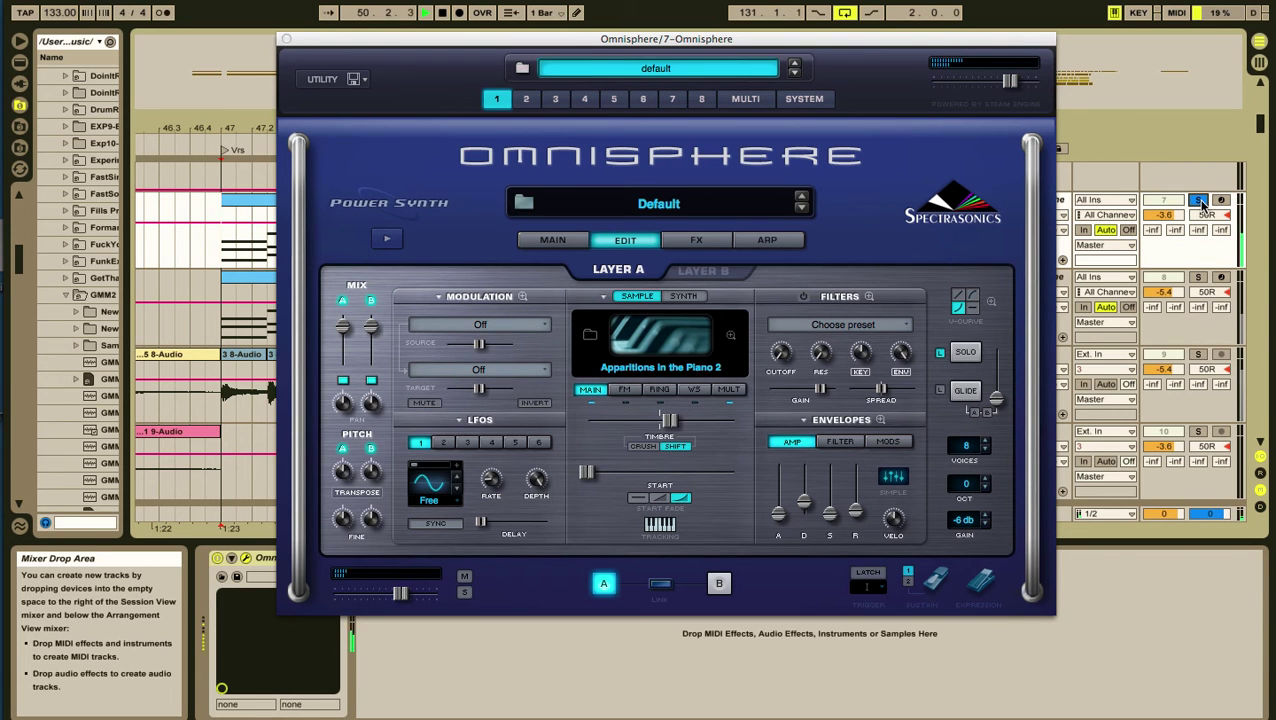
click(1199, 201)
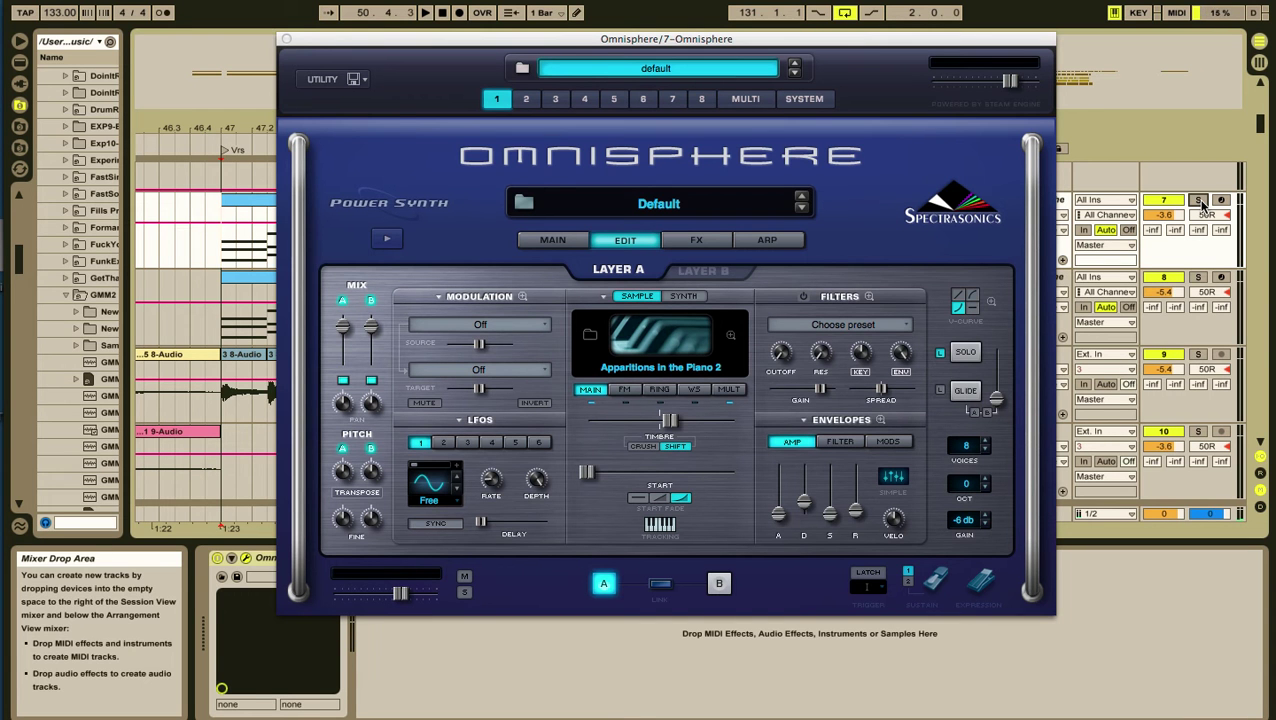
Step: Move the Omnisphere window lower, browse the soundsources available for layer A and close the browser without changing the sound
click(308, 41)
drag(308, 41, 350, 105)
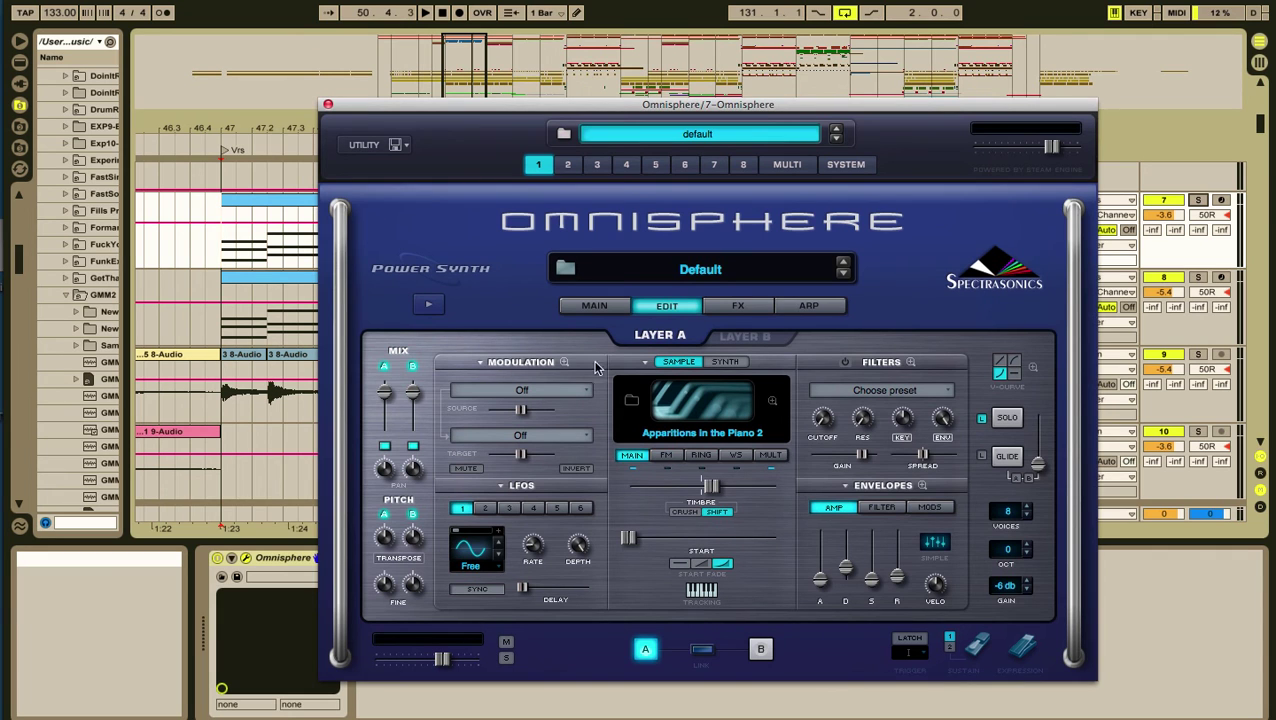
click(697, 419)
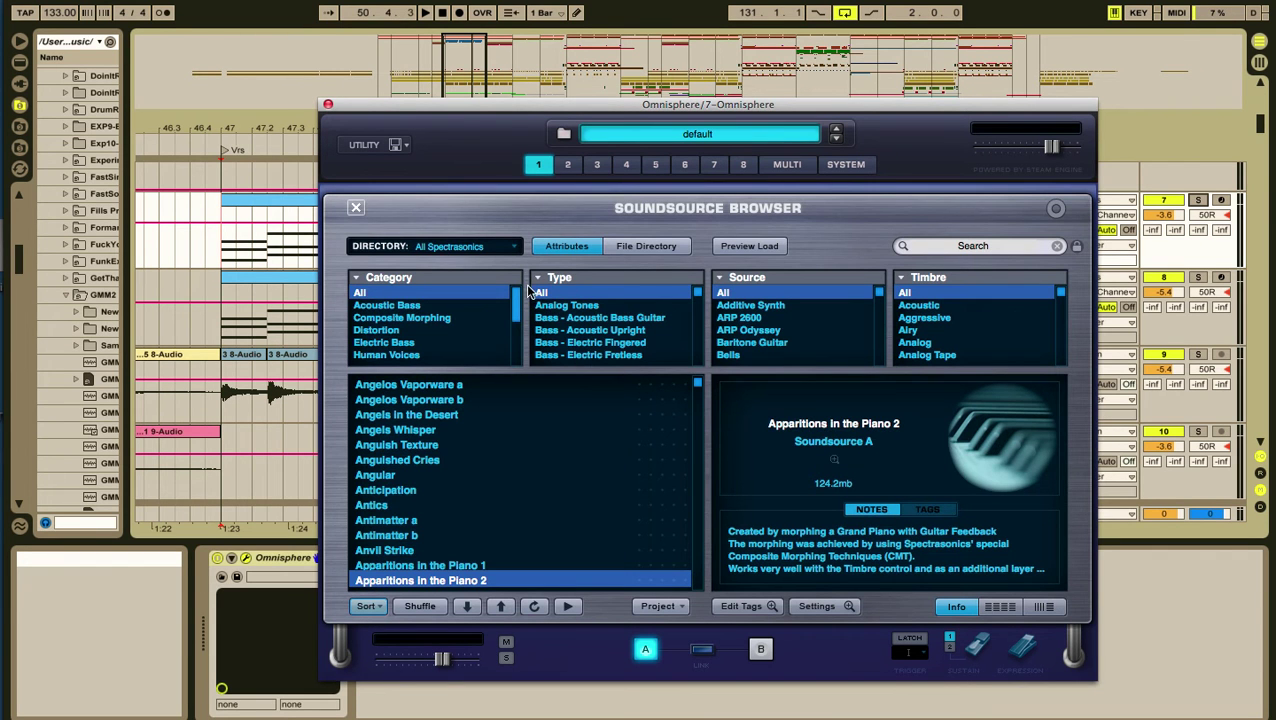
scroll(480, 455, down, 5)
scroll(480, 455, down, 15)
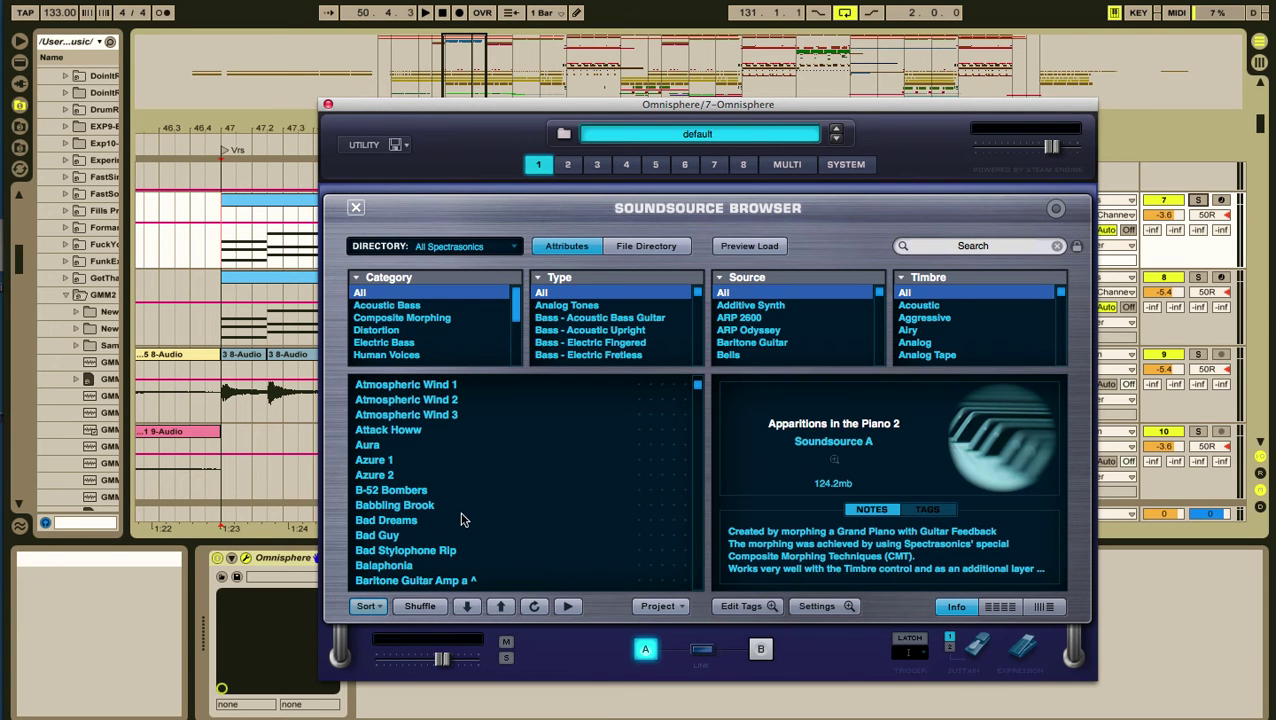
click(356, 208)
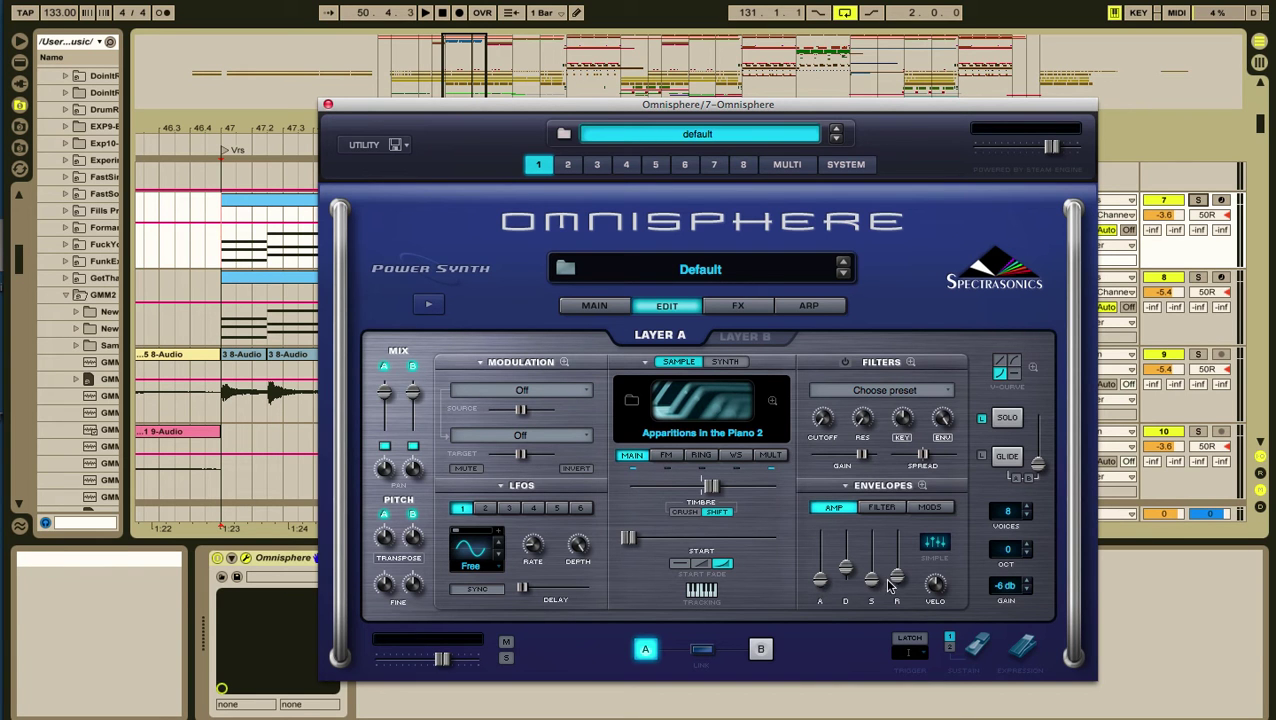
Step: Listen to the 7 Omnisphere track in solo from bar 47 again and show layer B of part 1
click(1199, 201)
key(space)
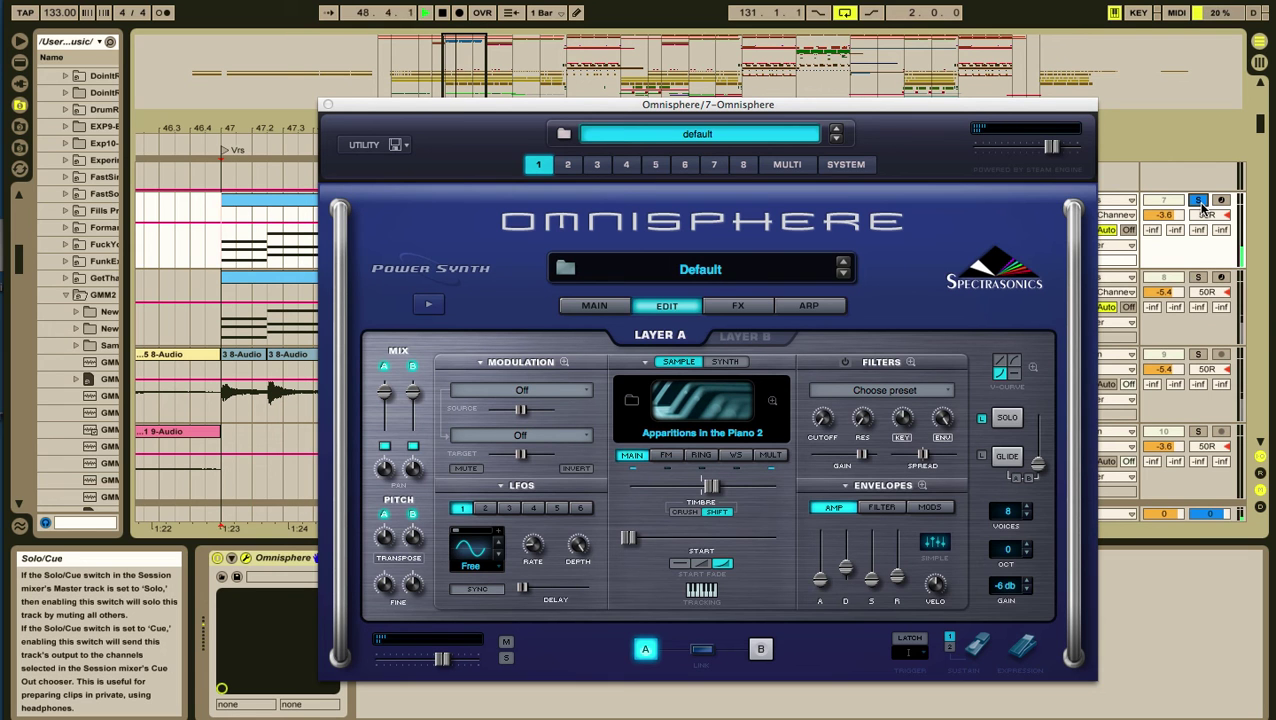
click(745, 336)
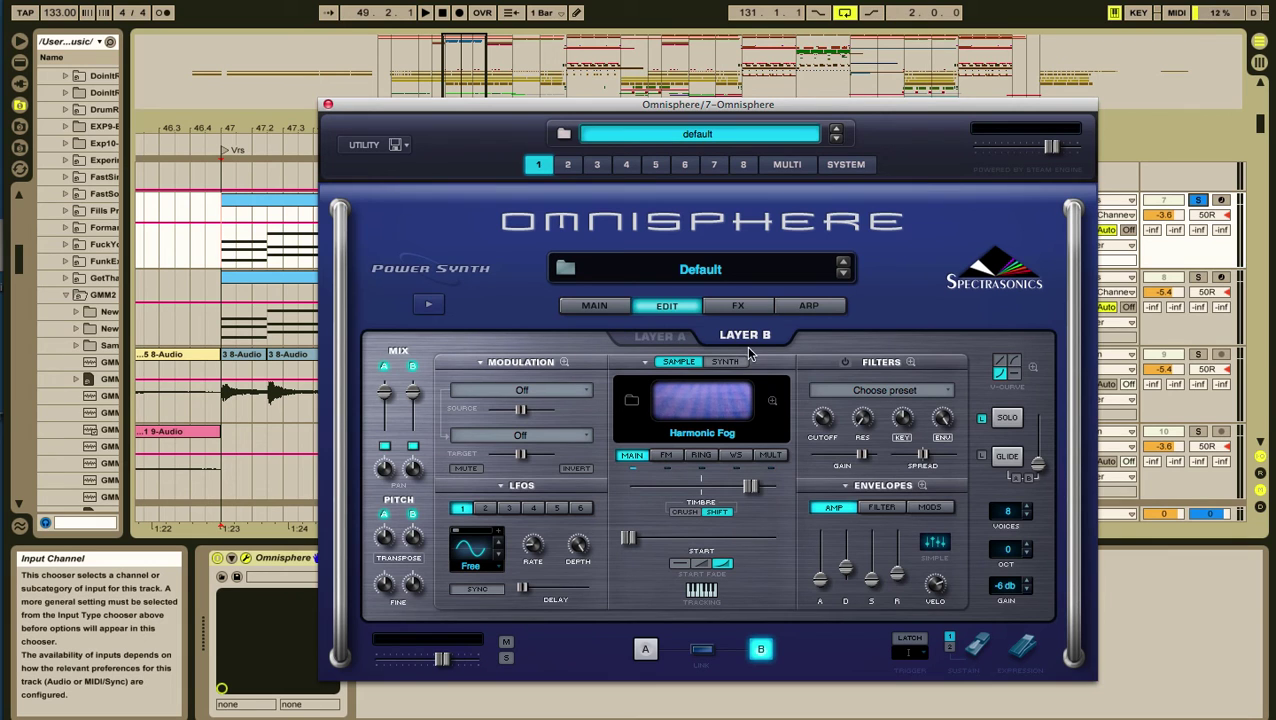
Step: Inspect layers A and B of Omnisphere parts 2 and 3, returning to part 2
click(569, 165)
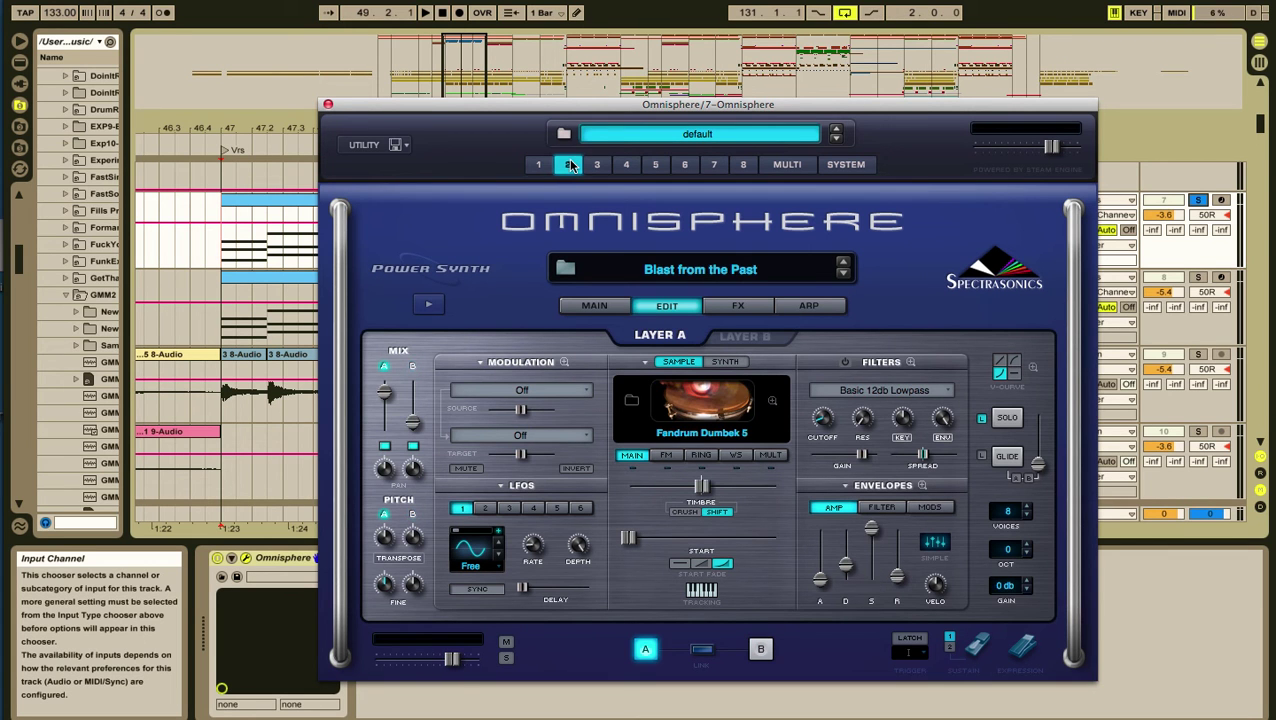
click(729, 336)
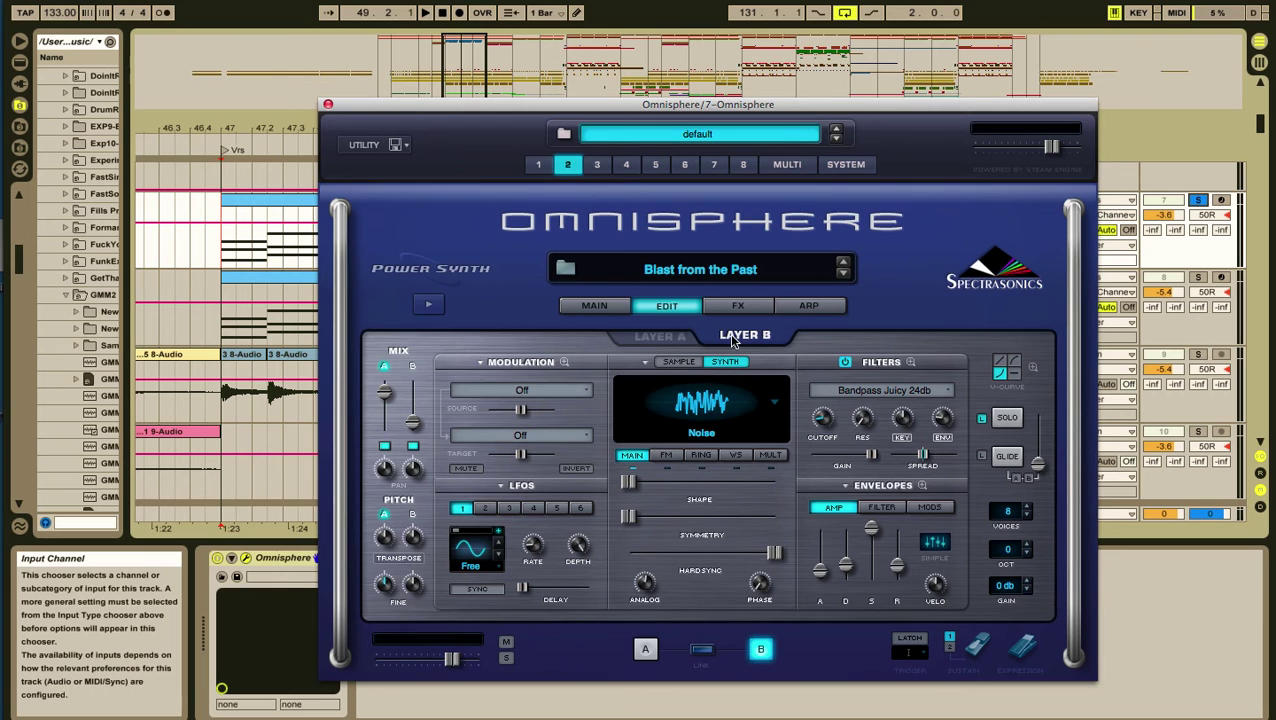
click(599, 167)
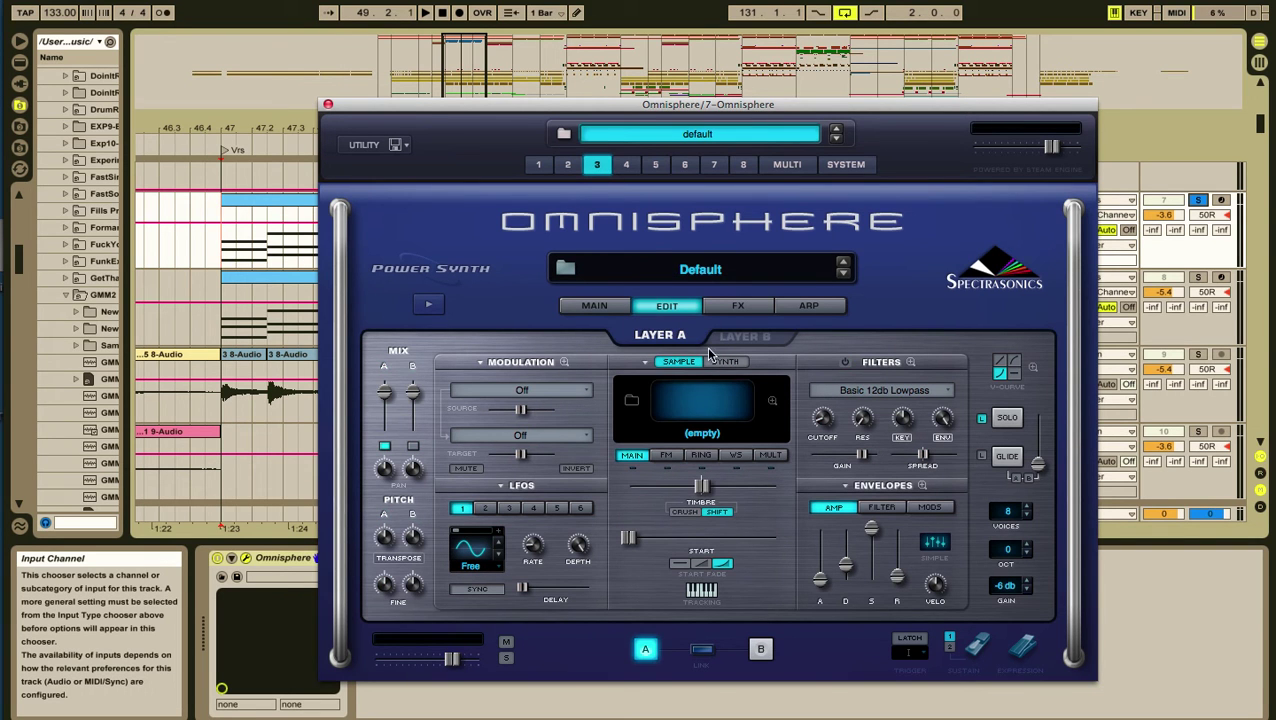
click(728, 337)
click(570, 168)
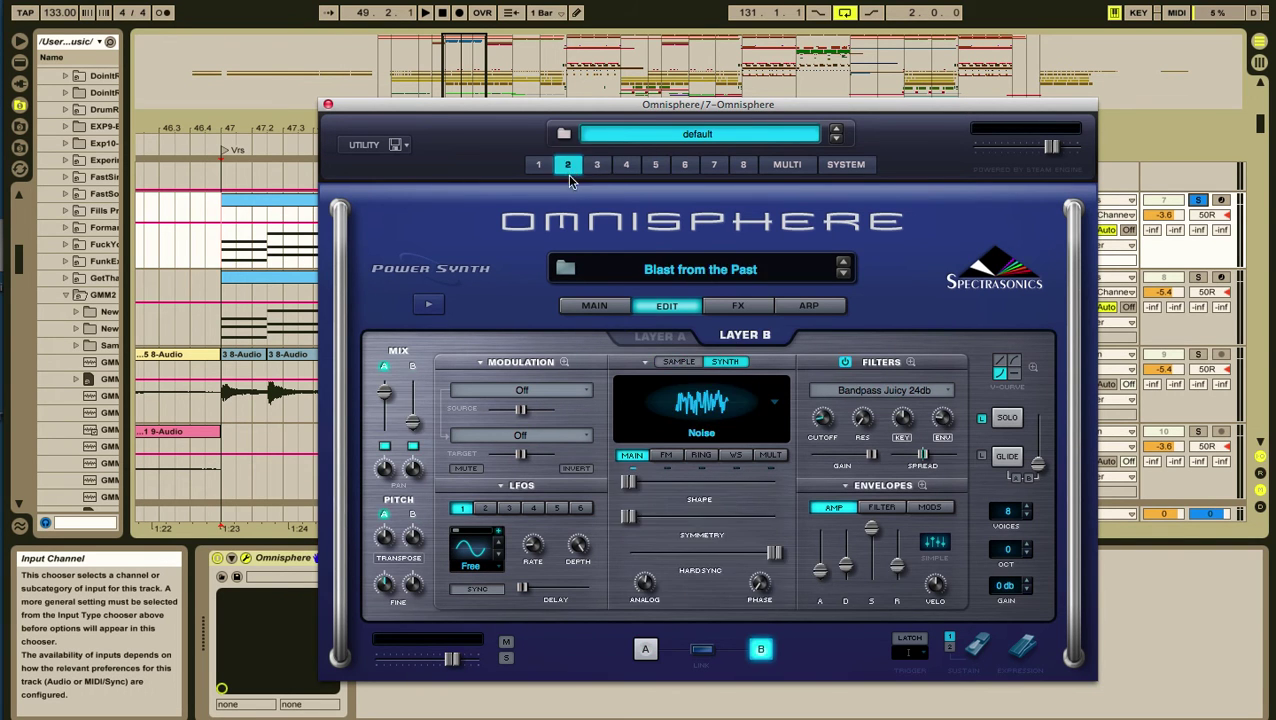
Step: Compare layer A of Omnisphere parts 1 and 2 on the 7 Omnisphere track, finishing on part 1
click(661, 338)
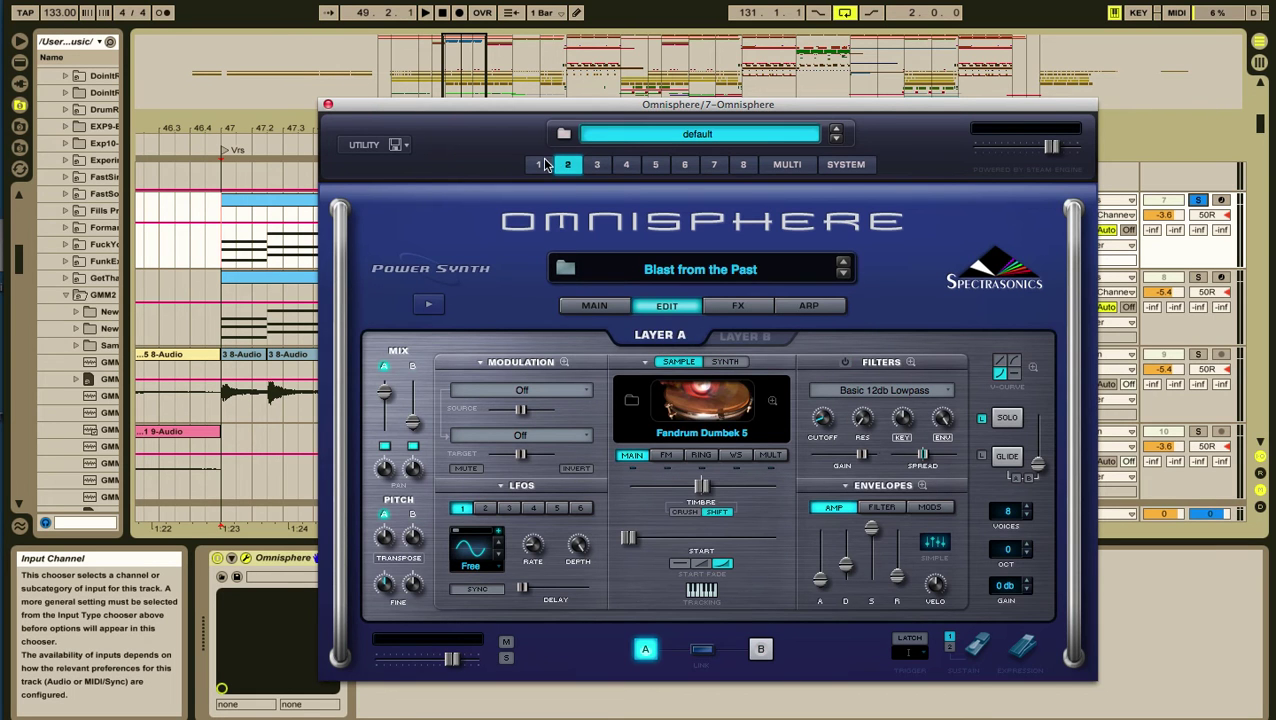
click(541, 164)
click(661, 338)
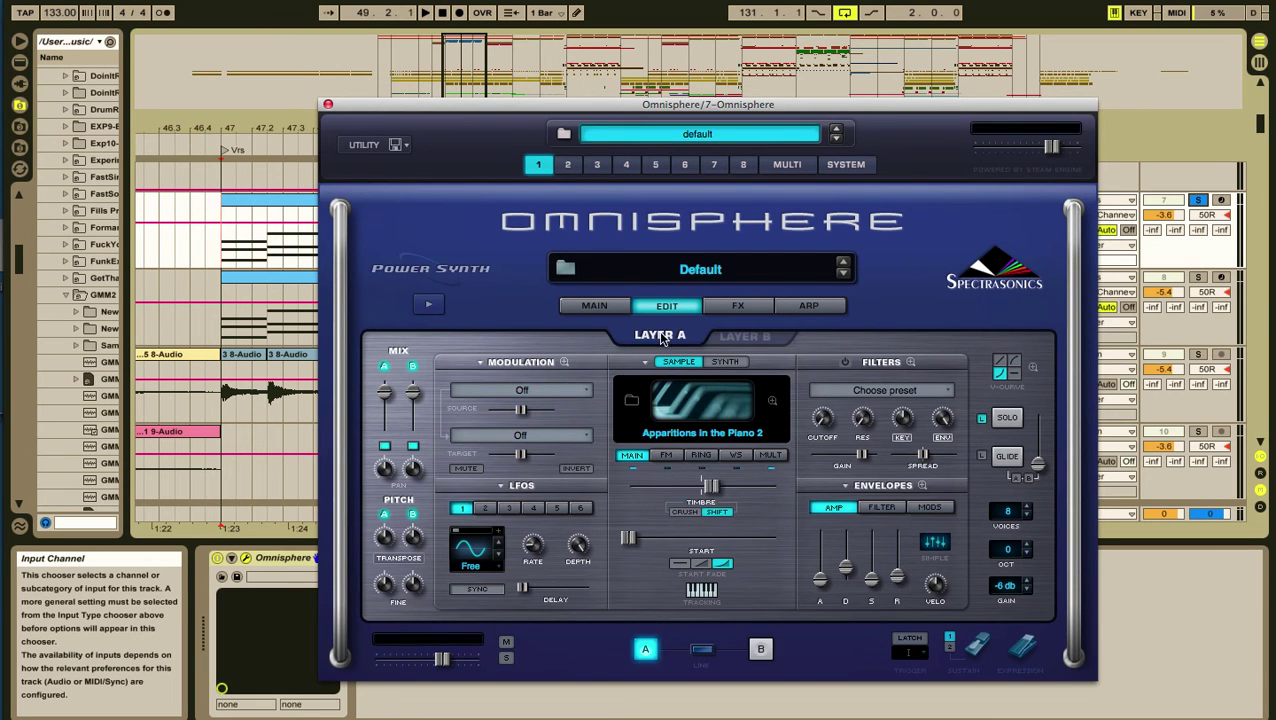
click(569, 166)
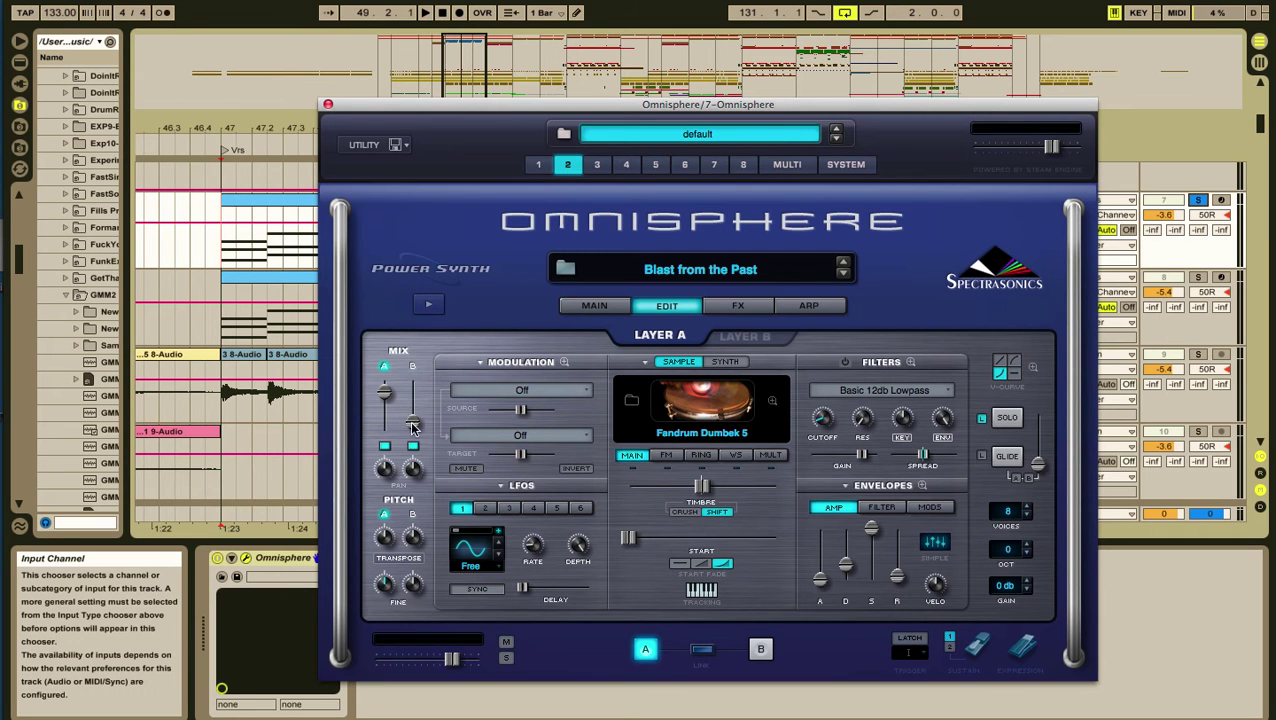
click(537, 167)
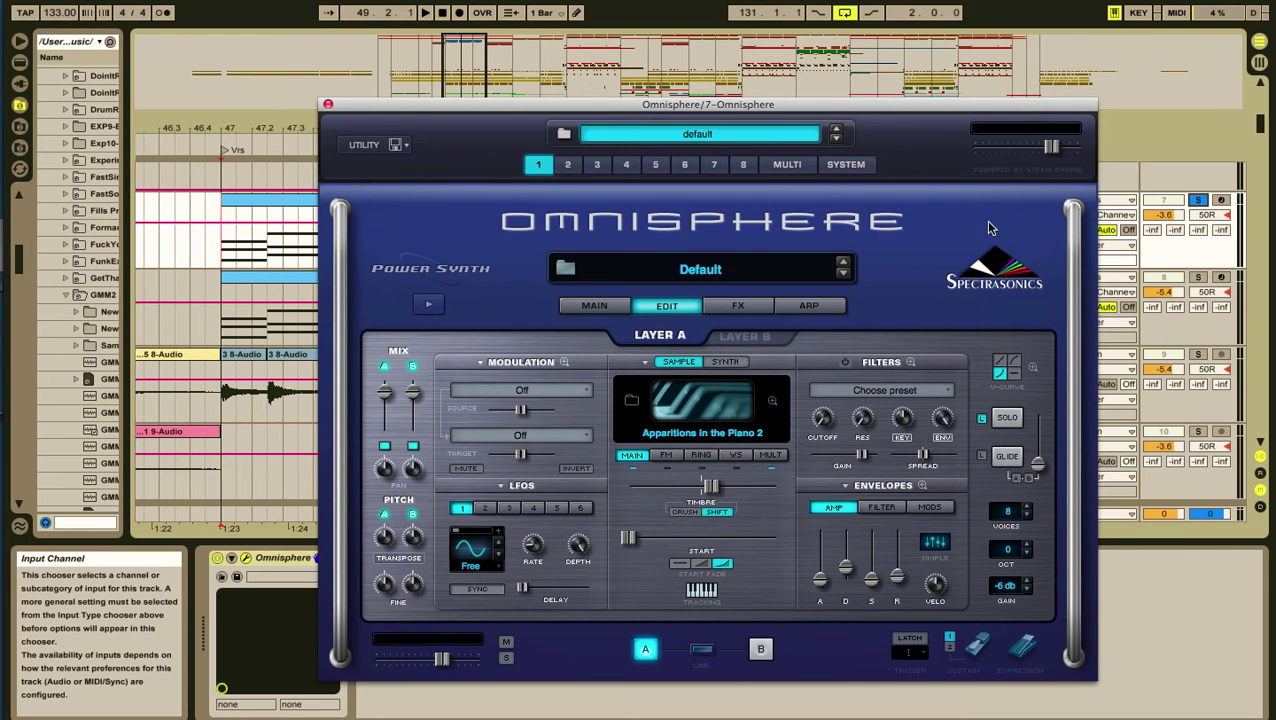
Step: Solo the 8 Omnisphere track, open its Omnisphere window, play from bar 47 and move the window clear of the track mixer
click(1199, 278)
click(1200, 279)
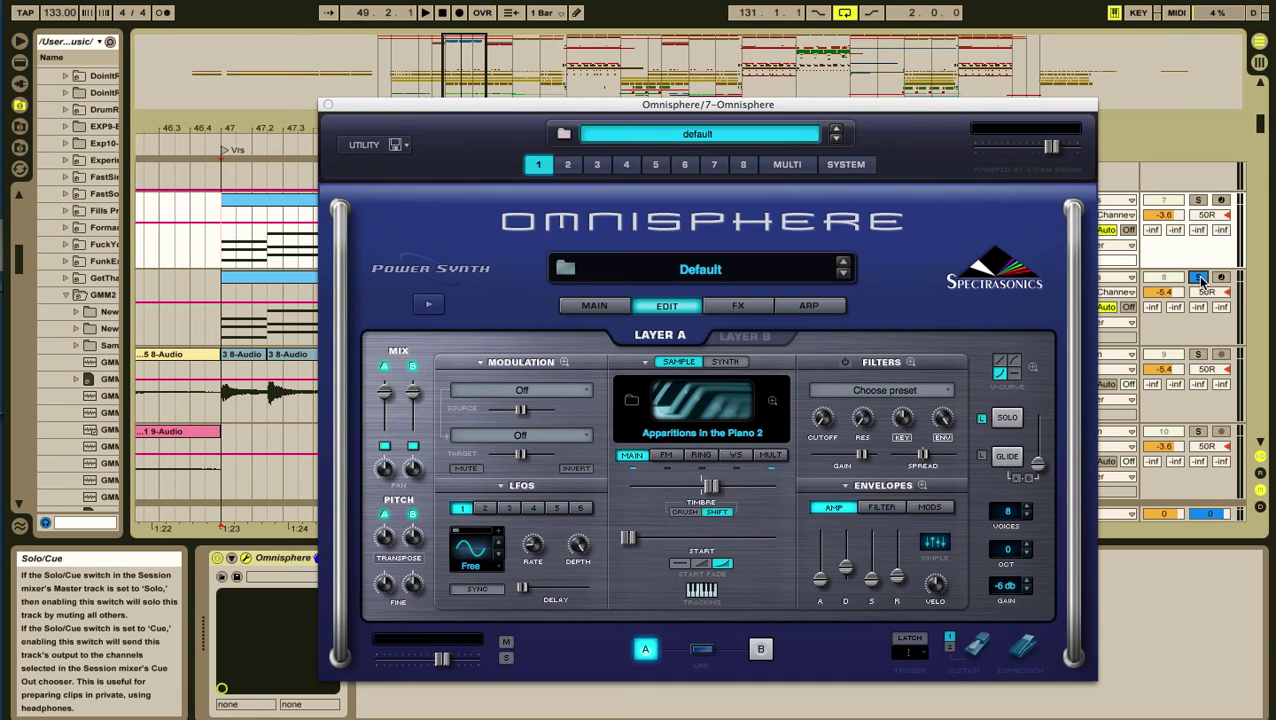
click(246, 558)
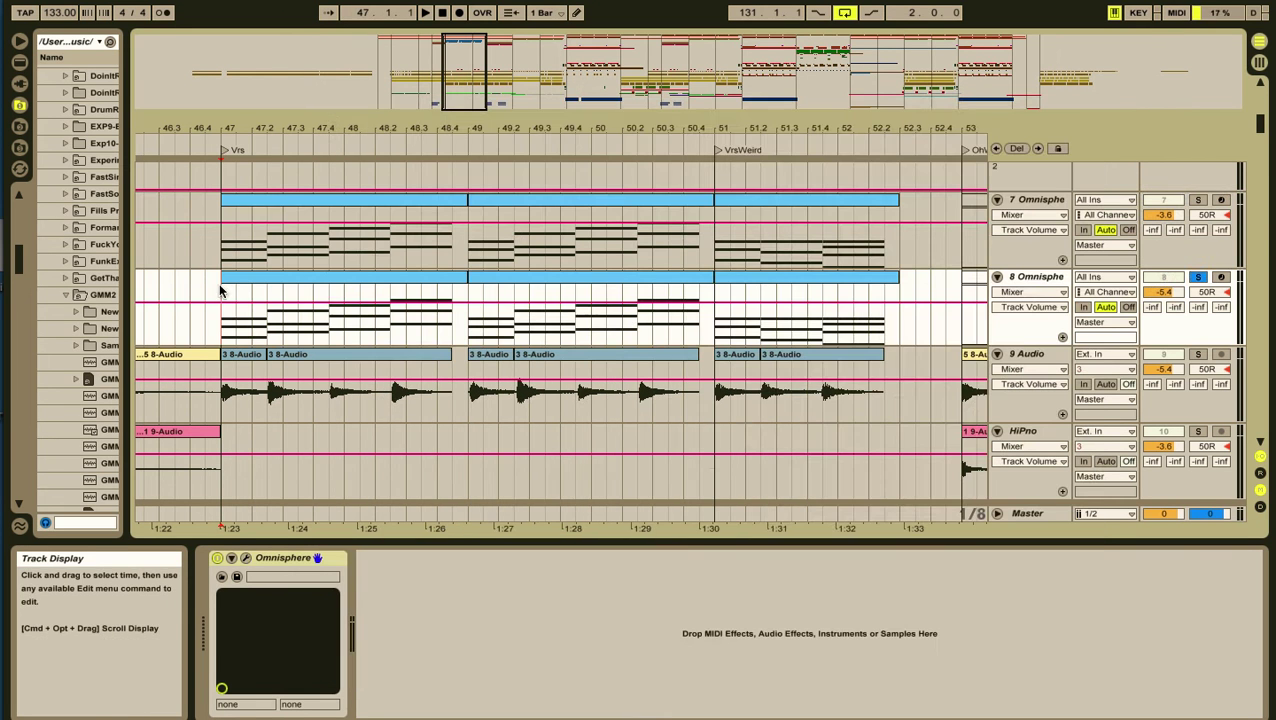
click(246, 558)
key(space)
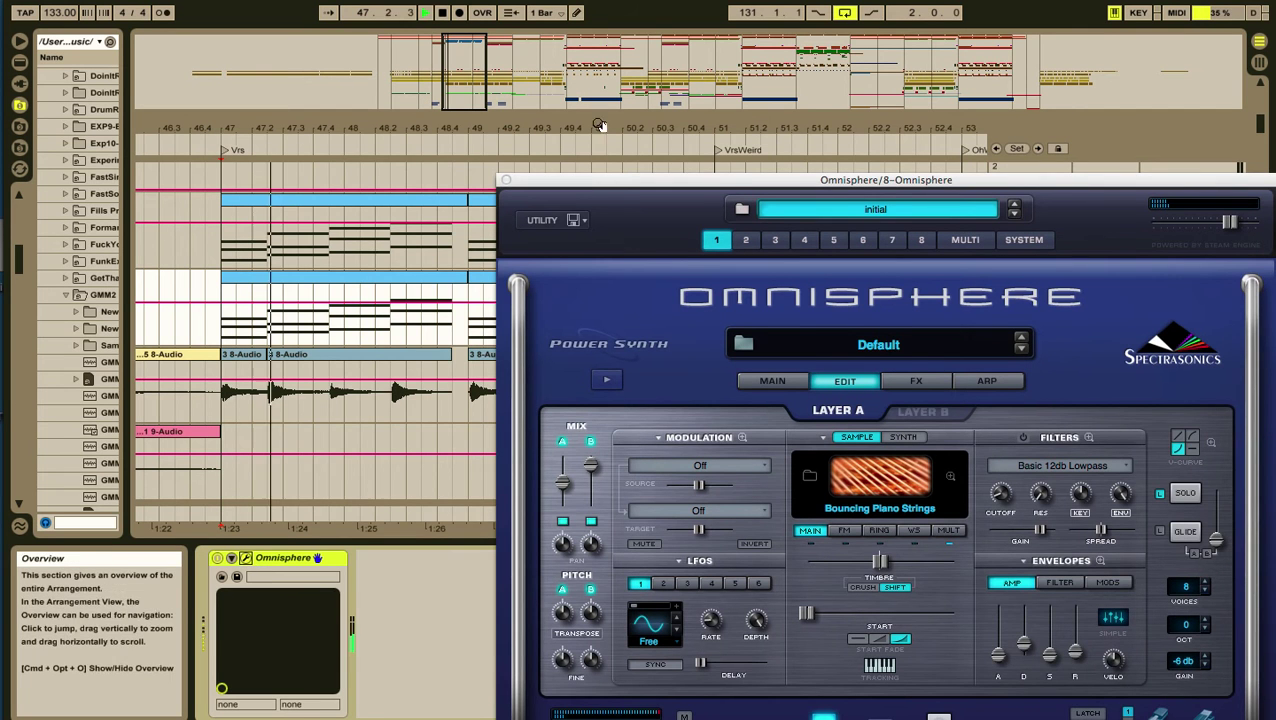
drag(603, 183, 384, 163)
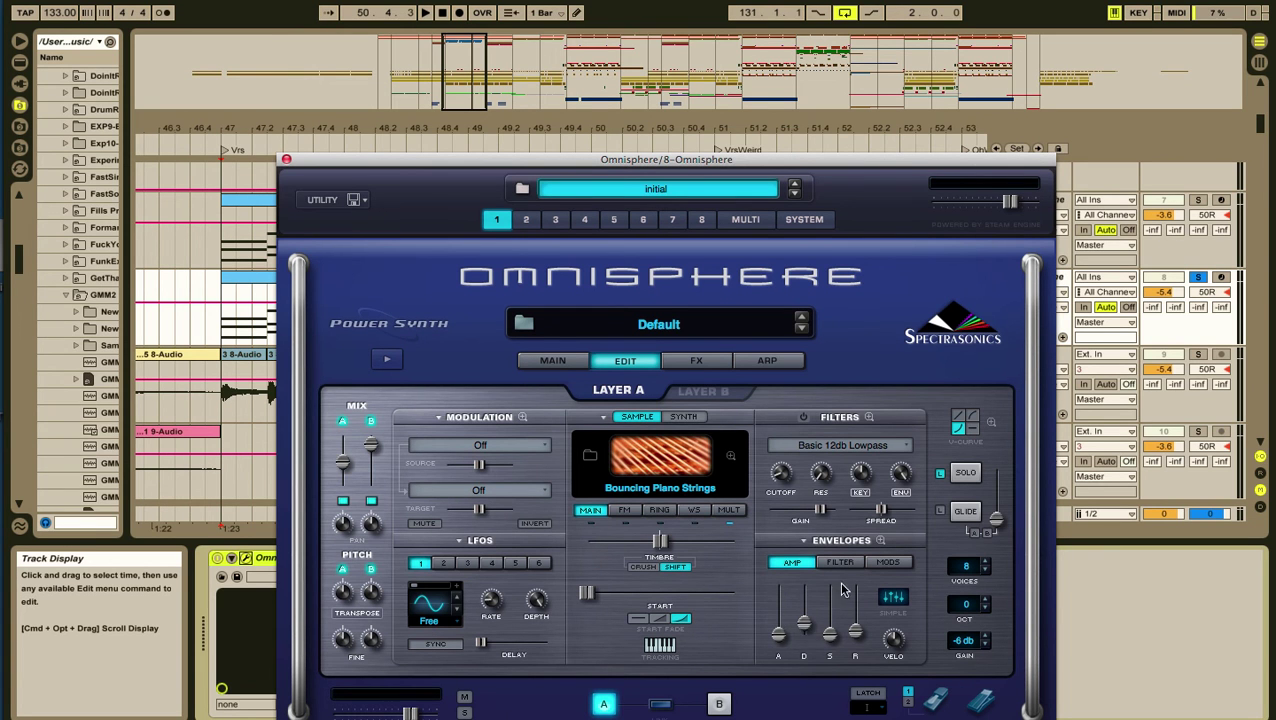
Step: Inspect layers A and B of part 1 and the part 2 patch in the 8 Omnisphere window, finishing on part 1 layer B
click(695, 388)
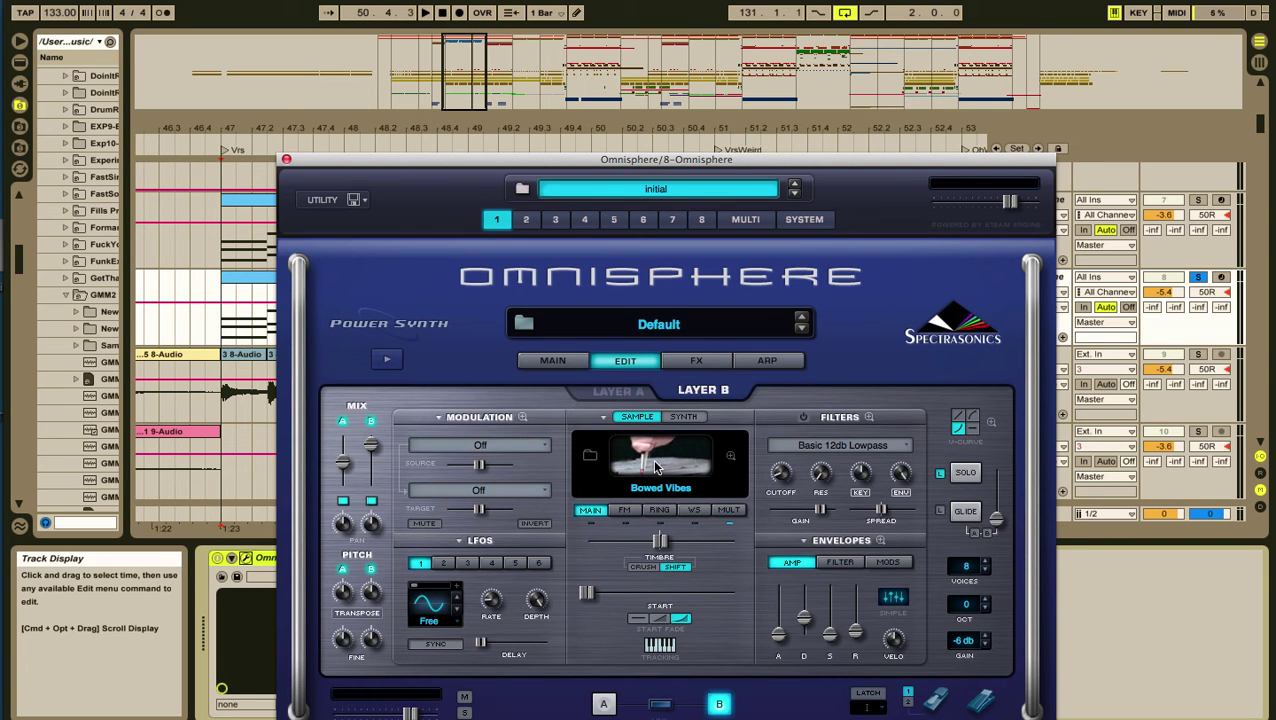
click(527, 221)
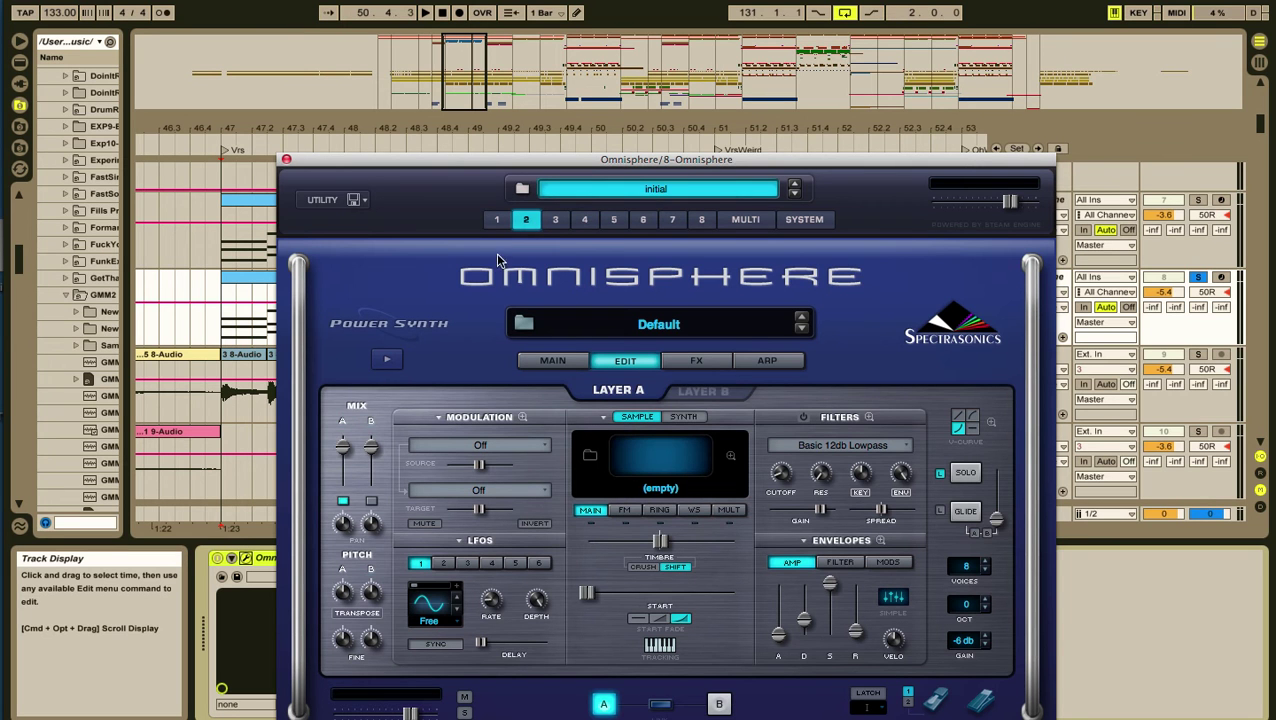
click(499, 221)
click(632, 392)
click(700, 391)
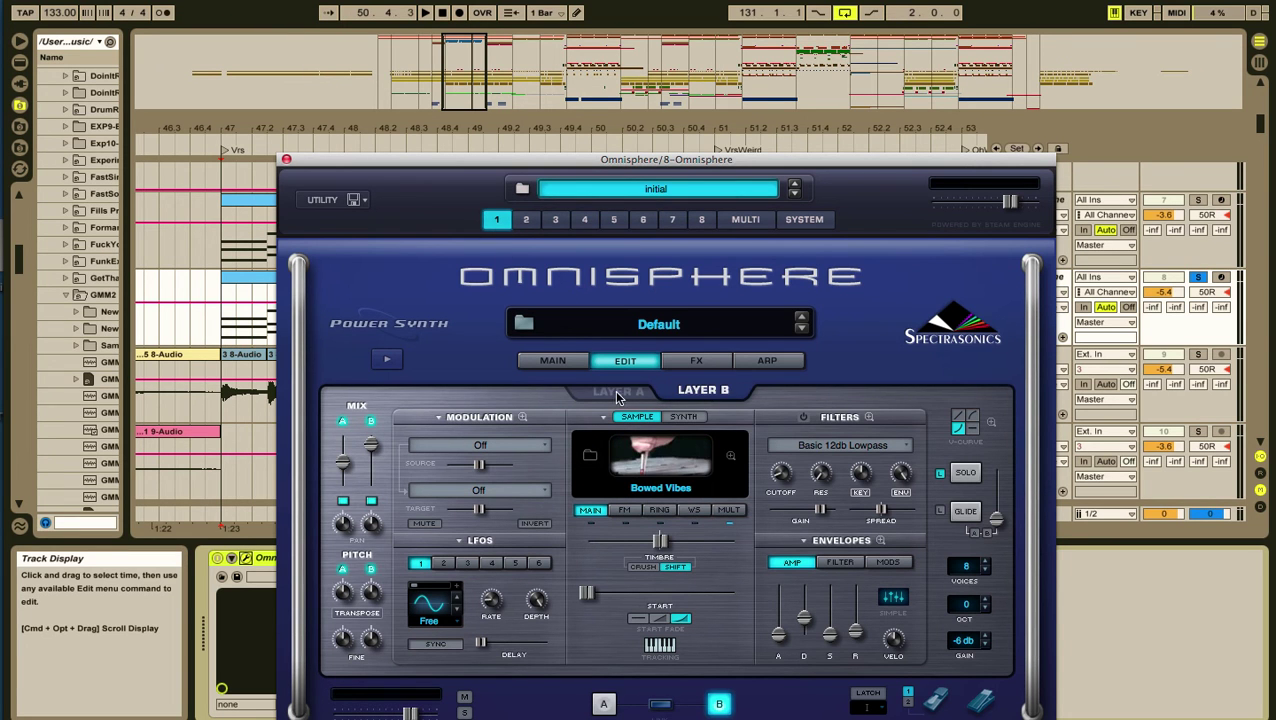
Step: Audition part 1's layers A and B one at a time in solo by muting the other, and compare their soundsources
key(space)
click(371, 500)
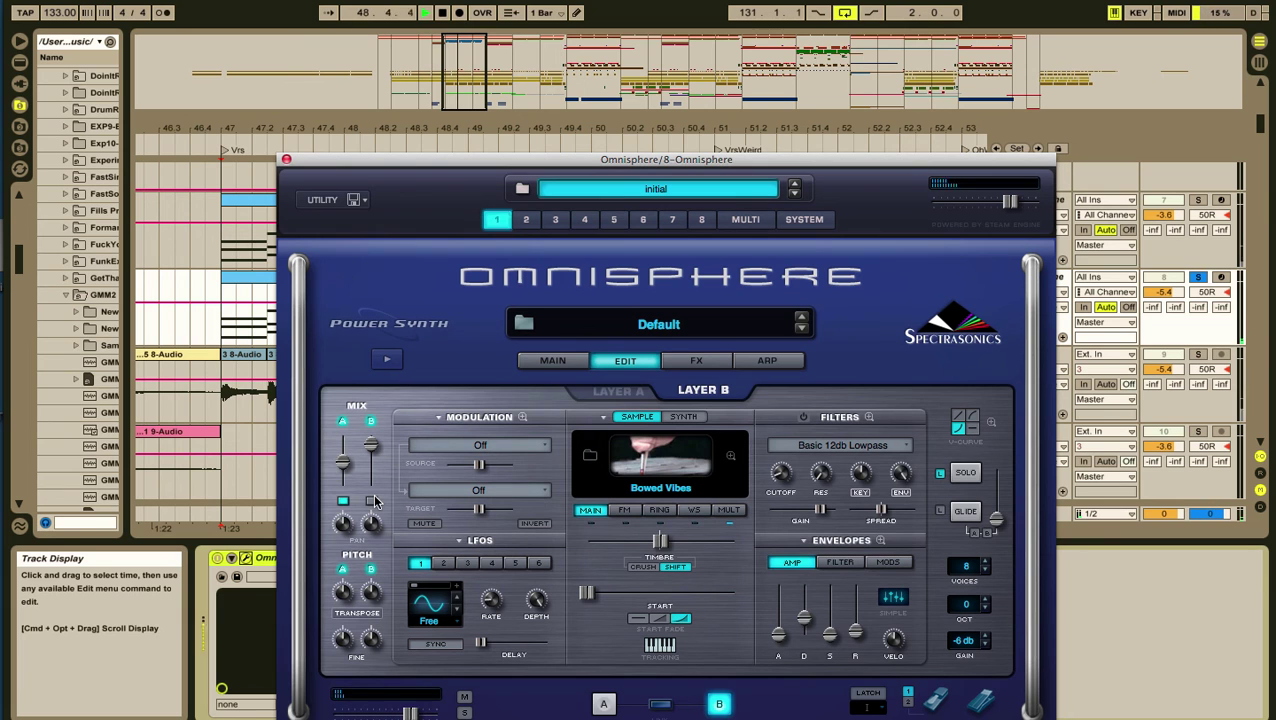
click(621, 390)
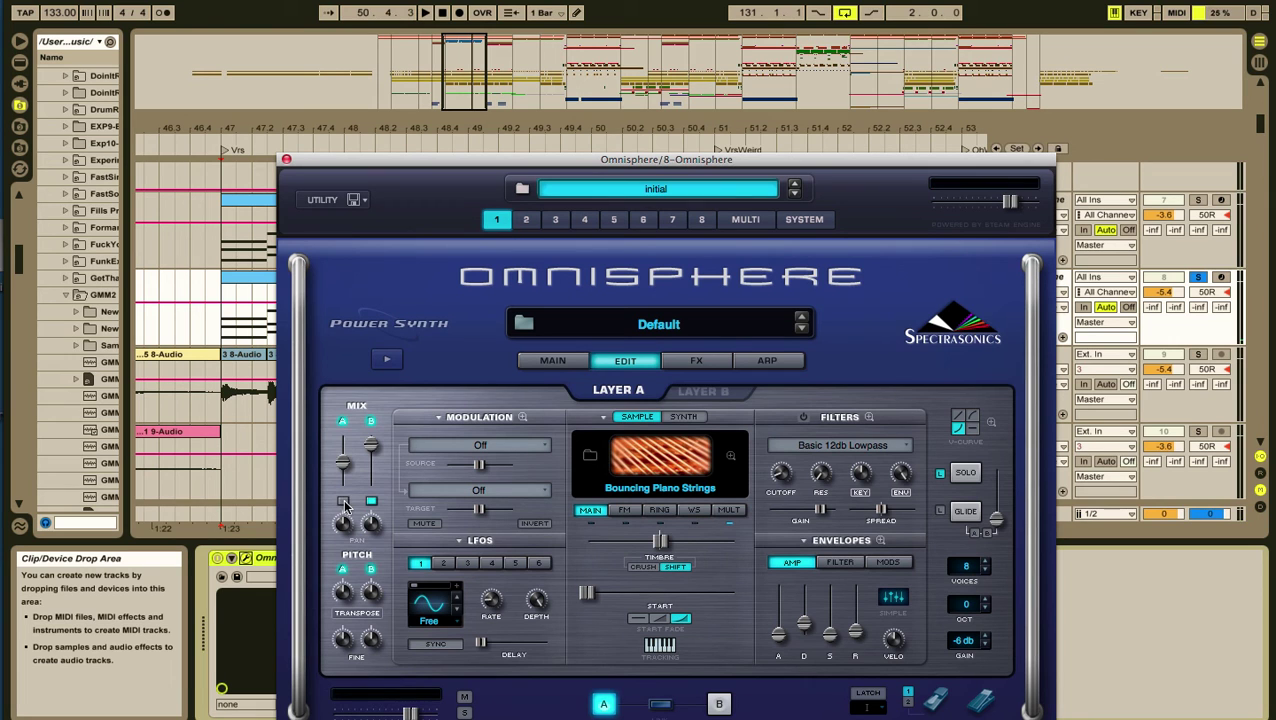
click(712, 391)
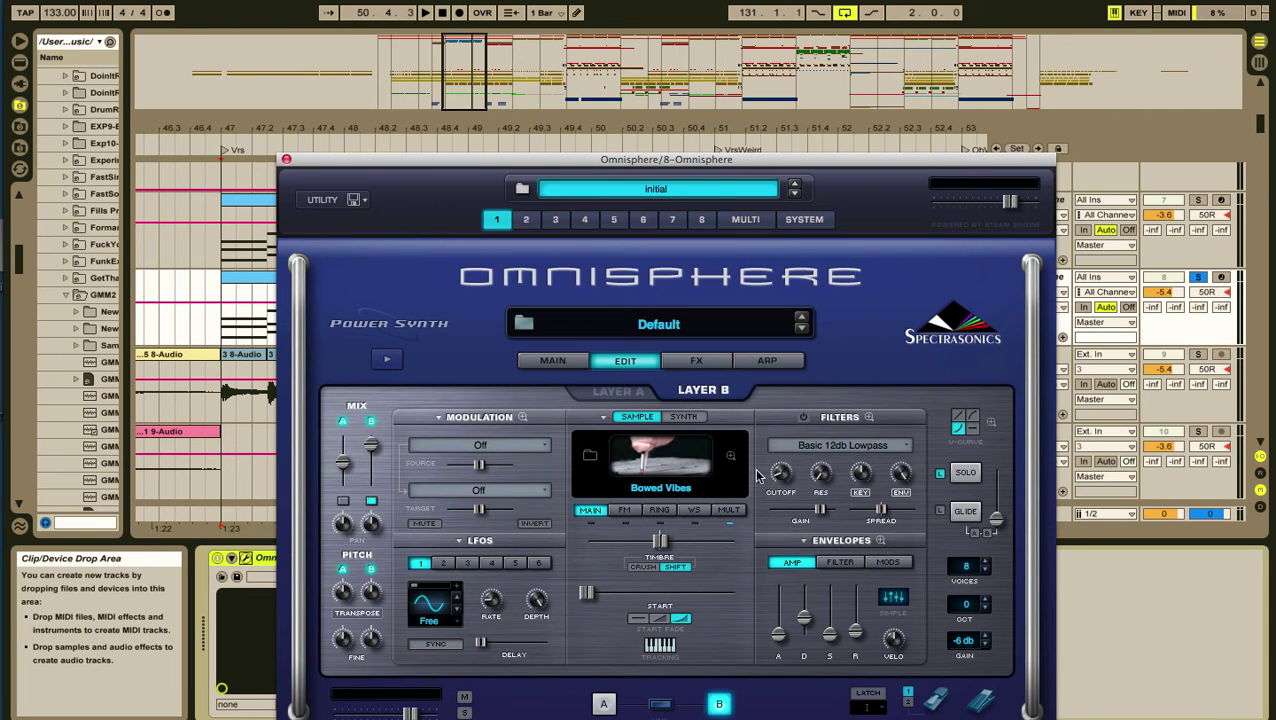
click(624, 393)
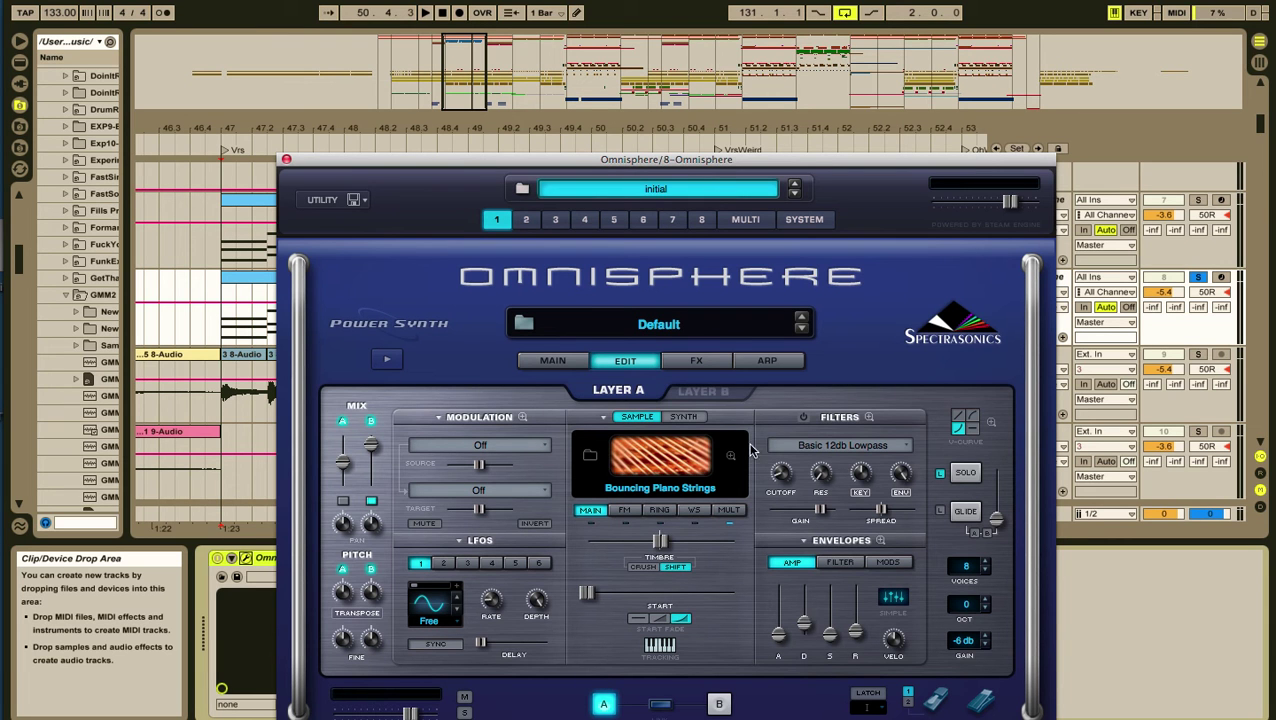
click(725, 394)
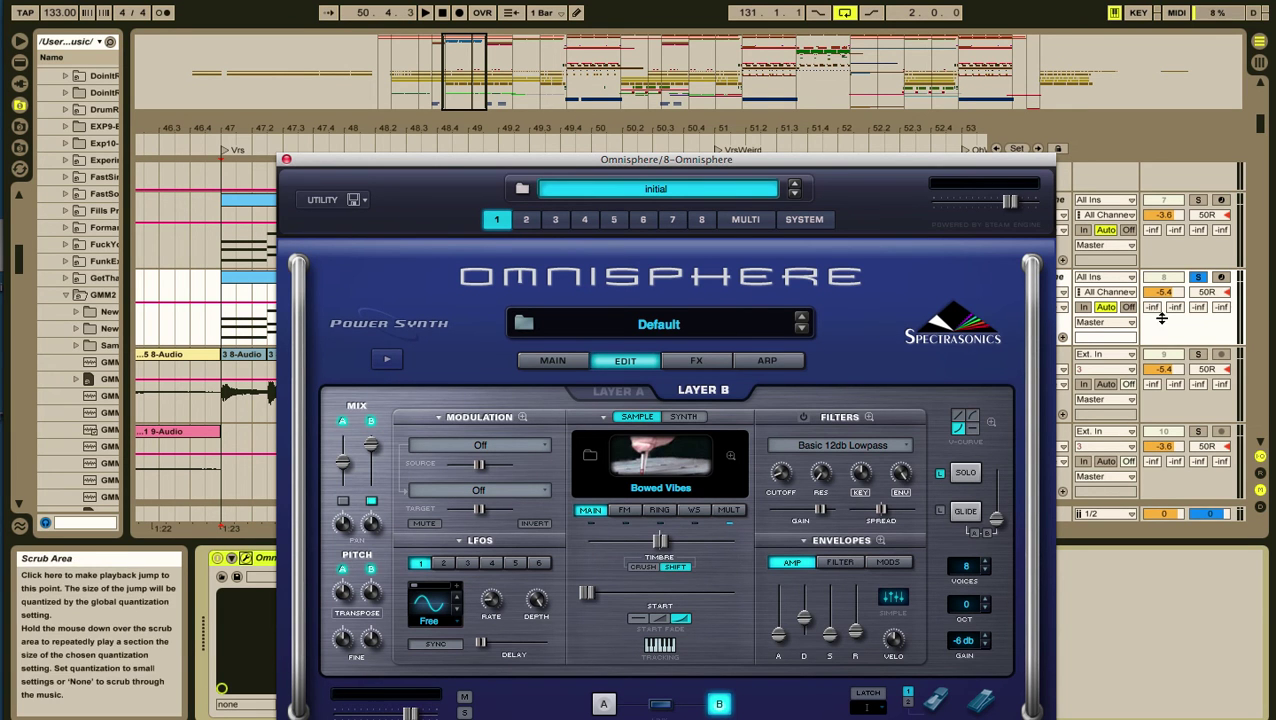
Step: Listen to the 7 and 8 Omnisphere tracks together, release the solos to hear the full mix, and move the Omnisphere window lower
click(1198, 200)
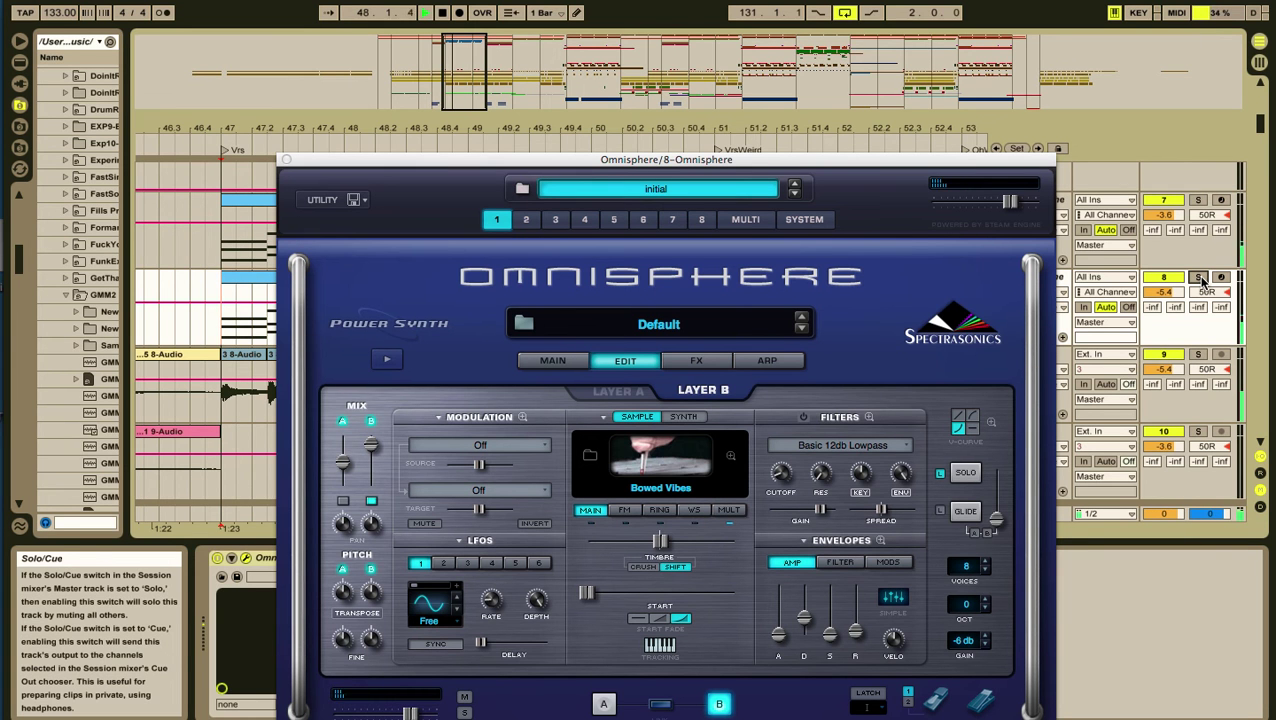
drag(507, 167, 511, 465)
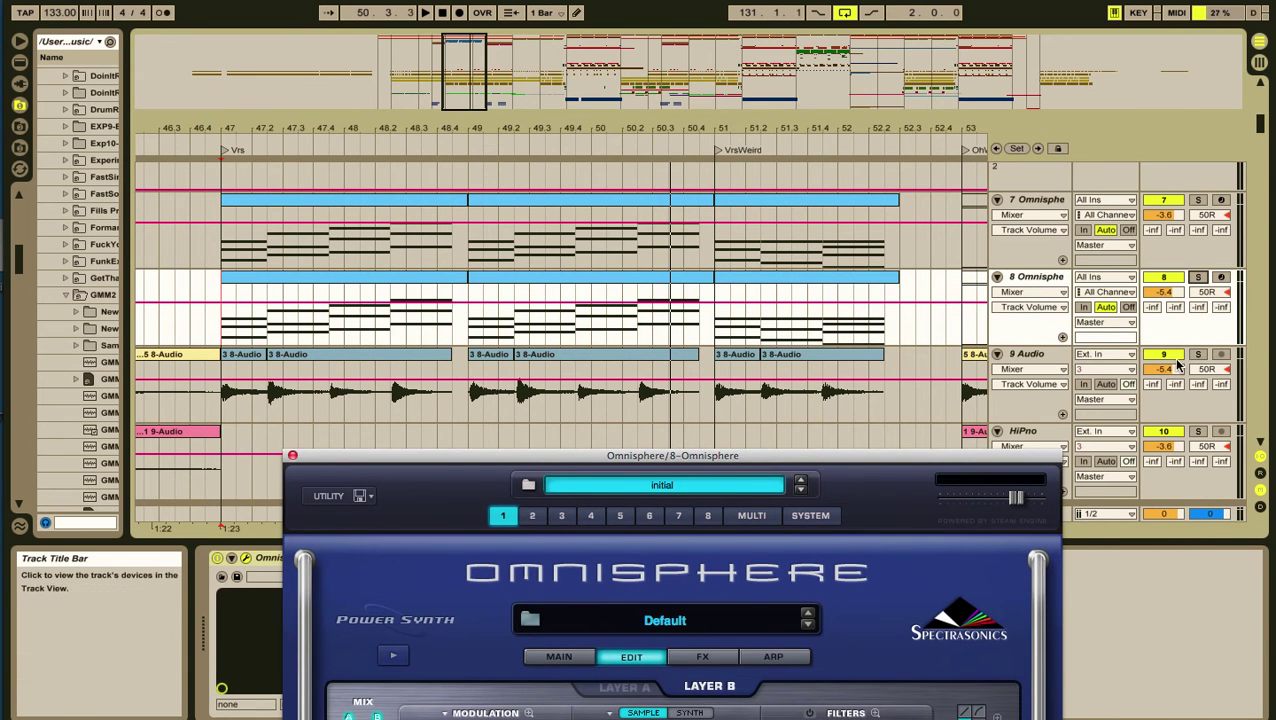
Step: Listen to the 9 Audio track in solo from bar 47, stop playback and release the solo
click(1198, 356)
click(1198, 356)
click(232, 398)
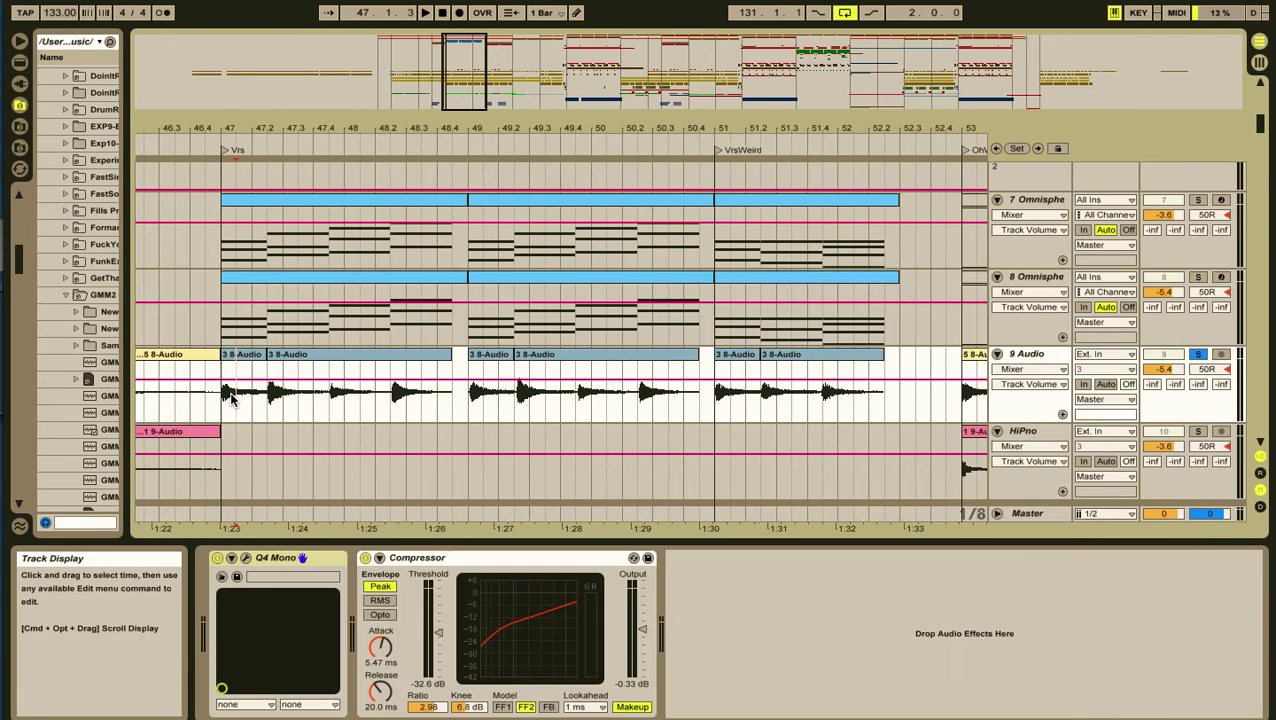
key(space)
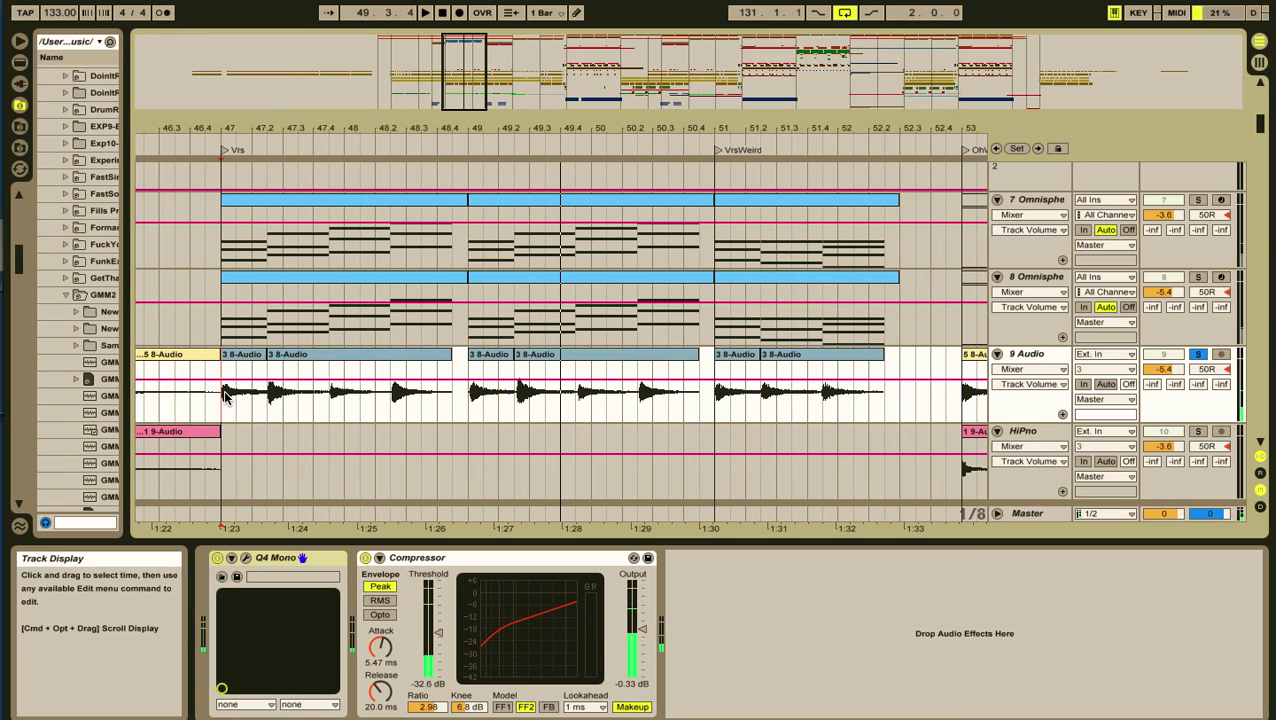
click(1198, 354)
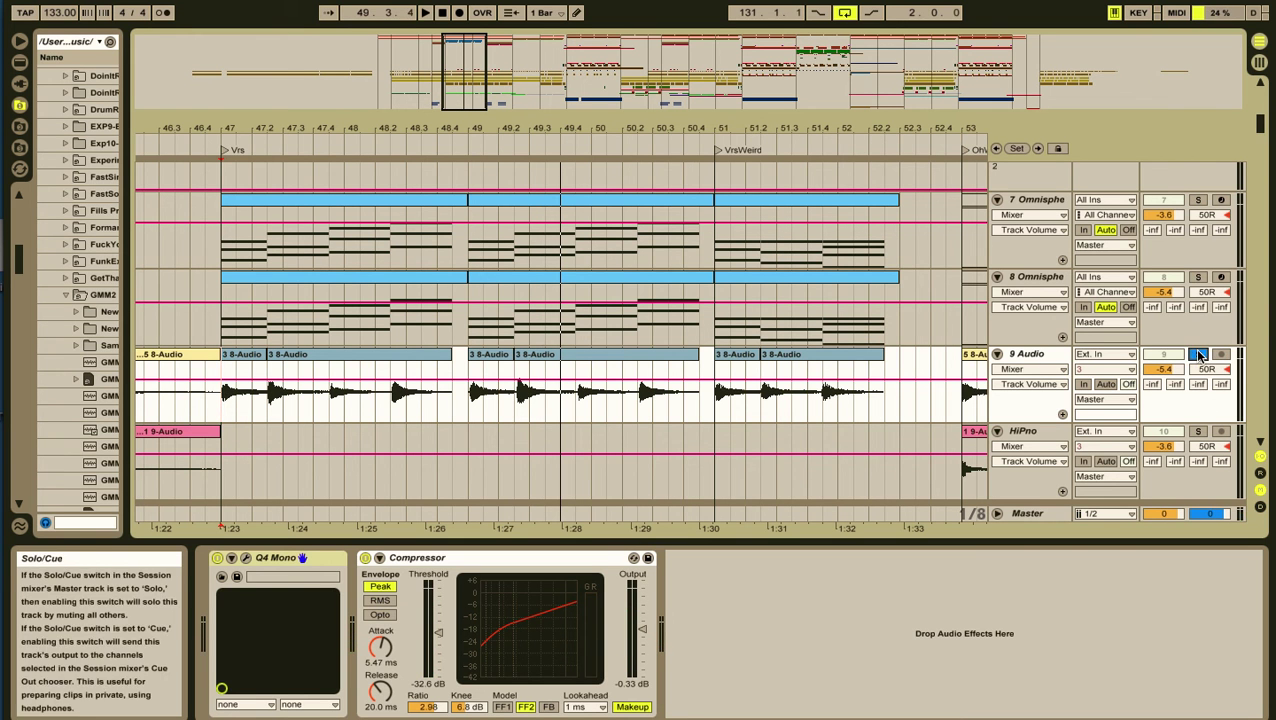
Step: Play the HiPno track from bar 53 with the full mix, solo it to hear it alone, and stop playback
drag(563, 117, 565, 95)
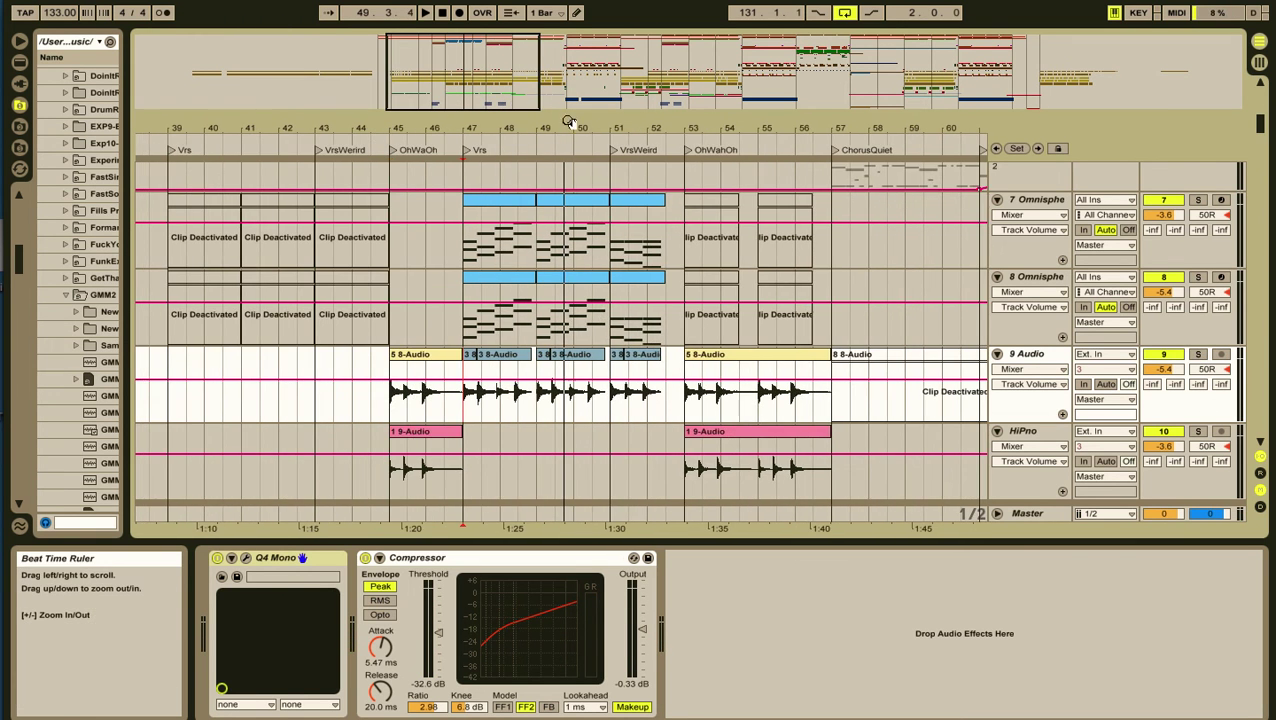
scroll(600, 290, down, 2)
scroll(600, 290, down, 3)
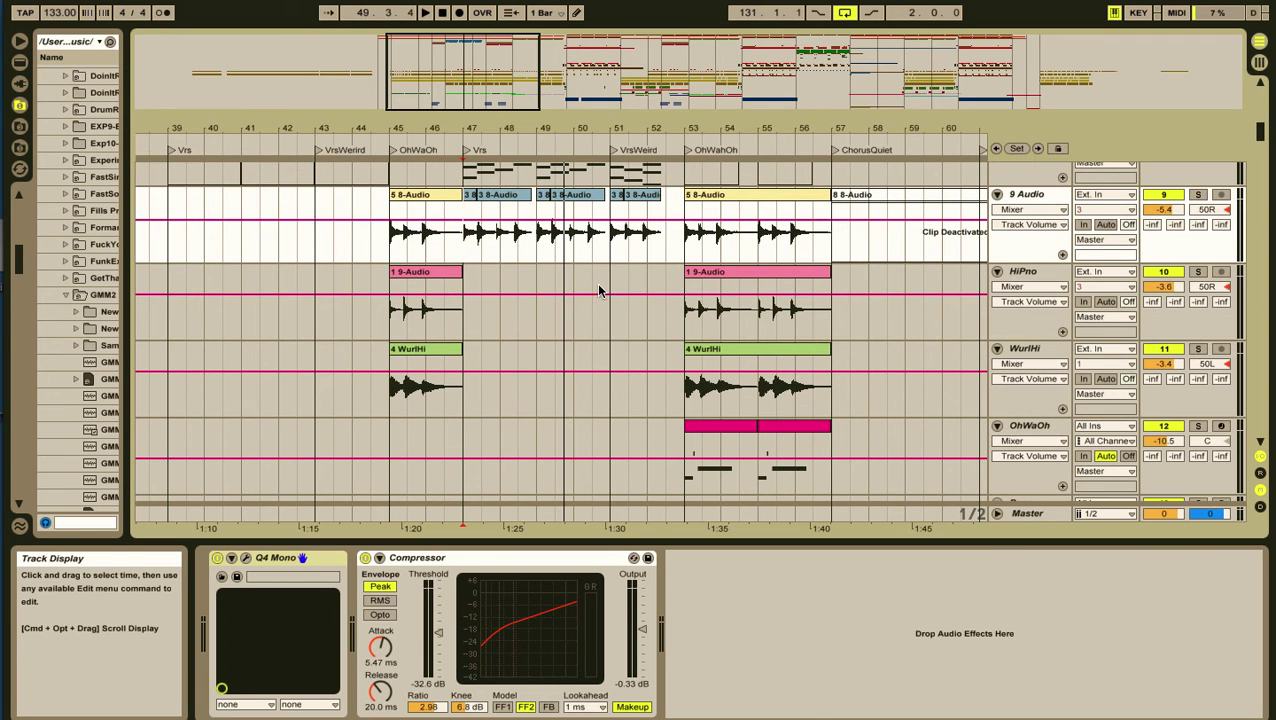
click(680, 323)
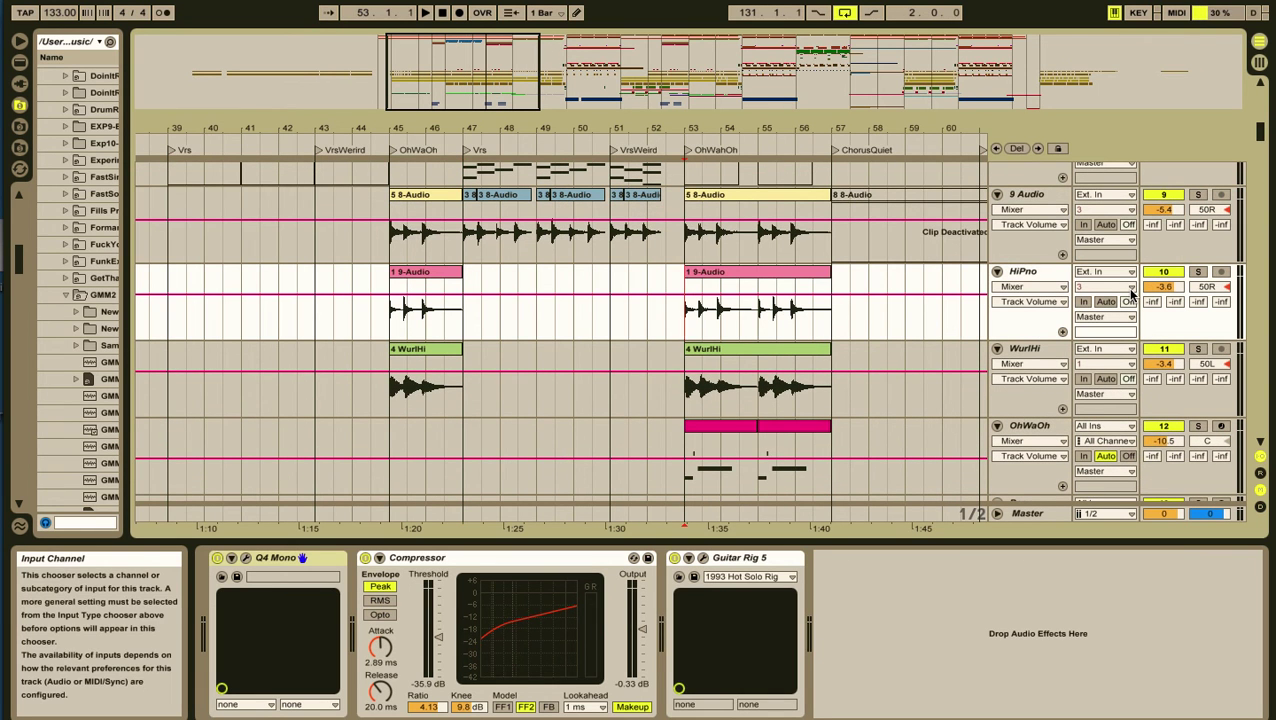
key(space)
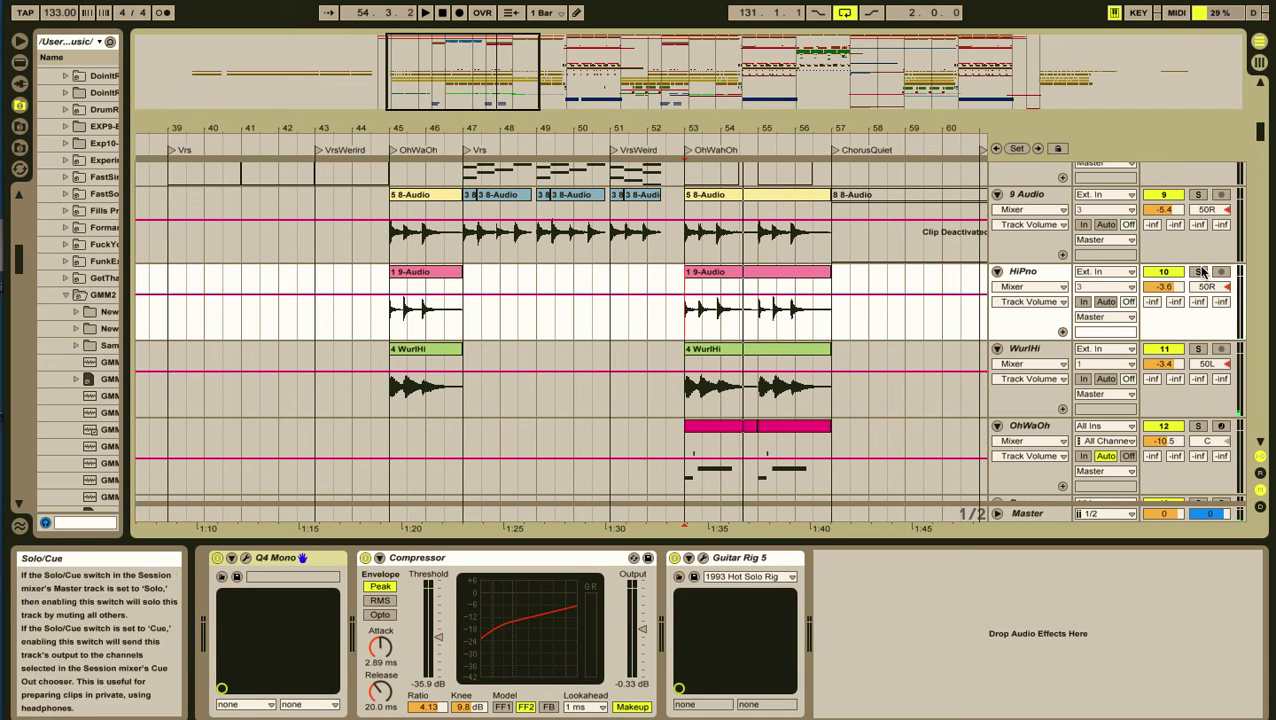
click(1200, 271)
key(space)
key(space)
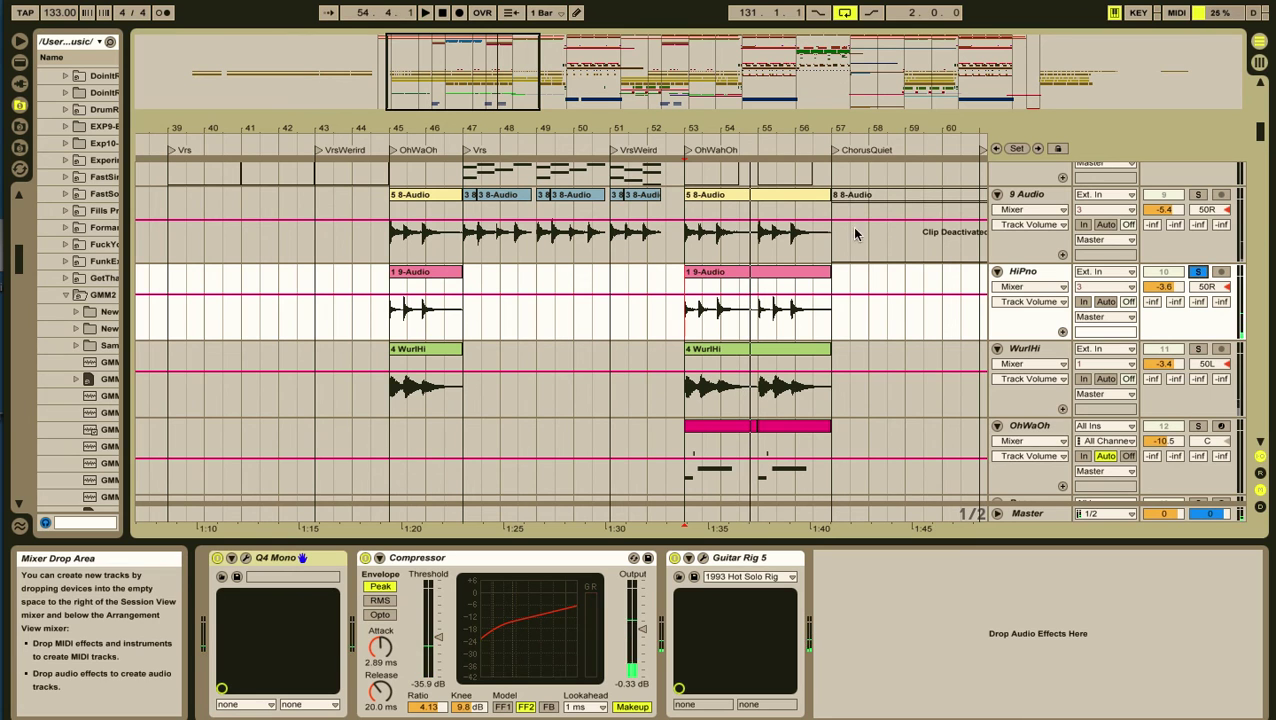
key(space)
Step: Inspect the Guitar Rig 5 effects on the HiPno track, close the plug-in window and listen to the clip from bar 53 in solo
click(745, 277)
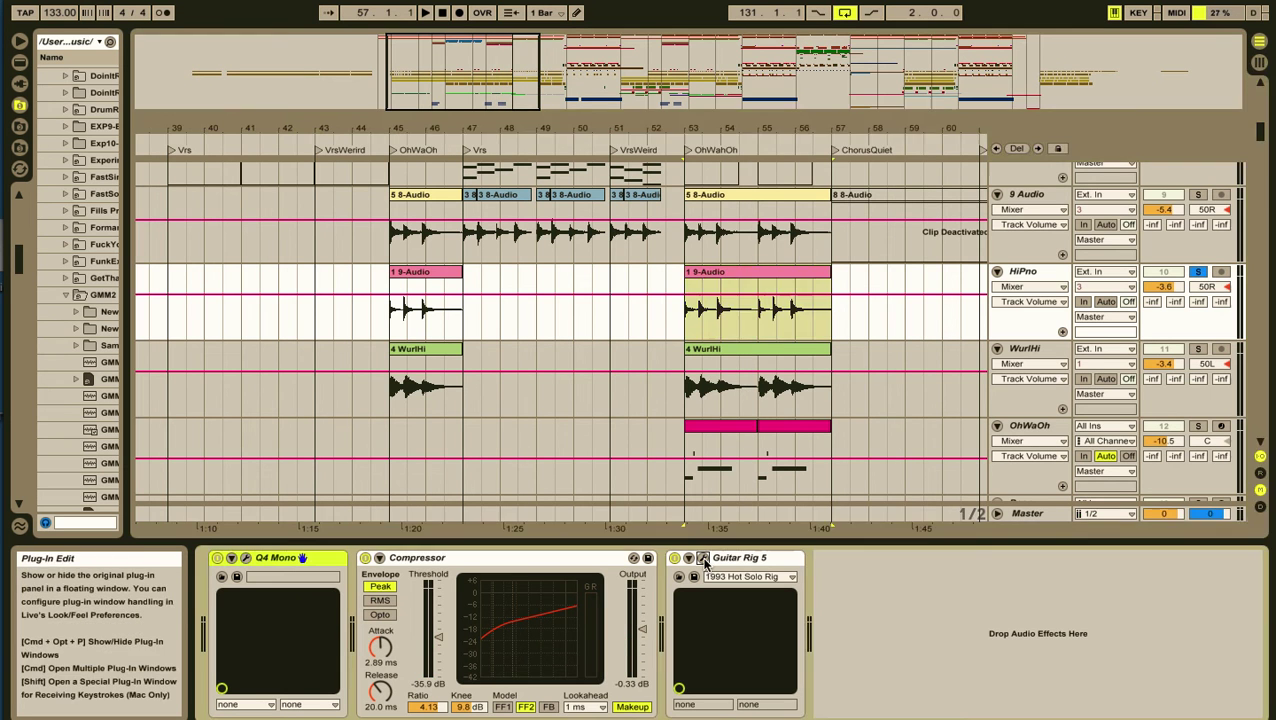
click(699, 557)
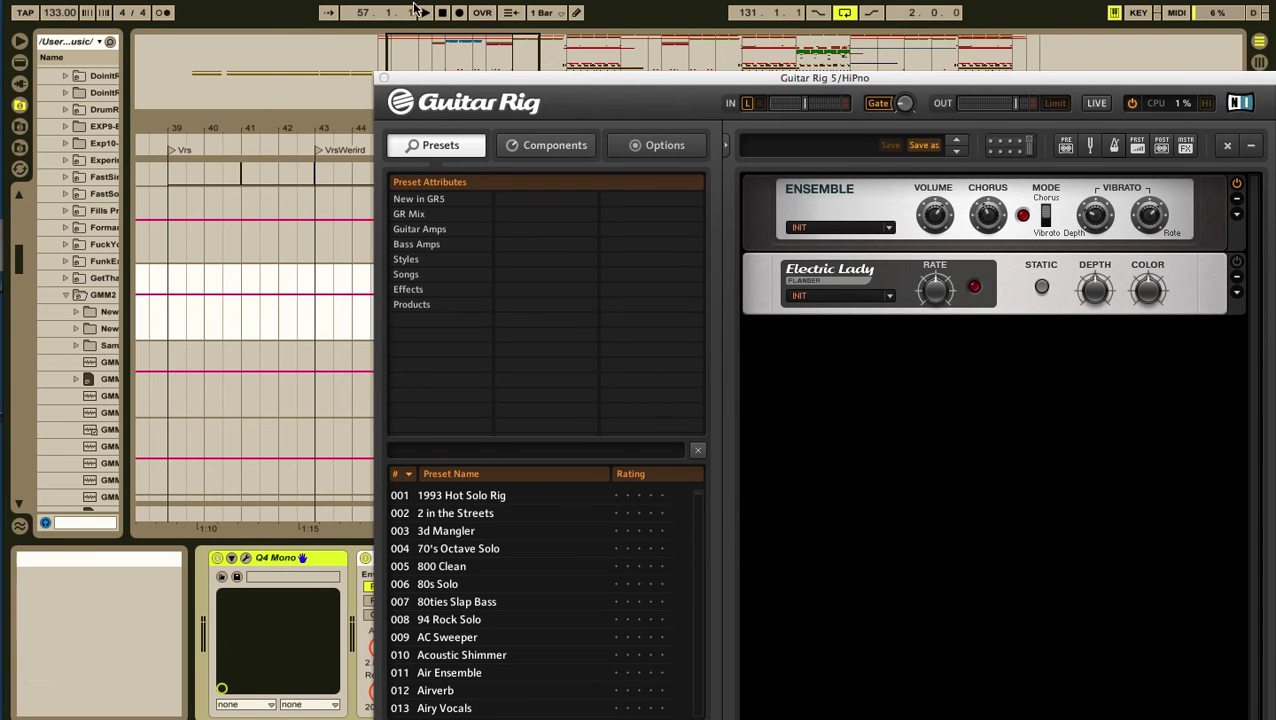
click(383, 78)
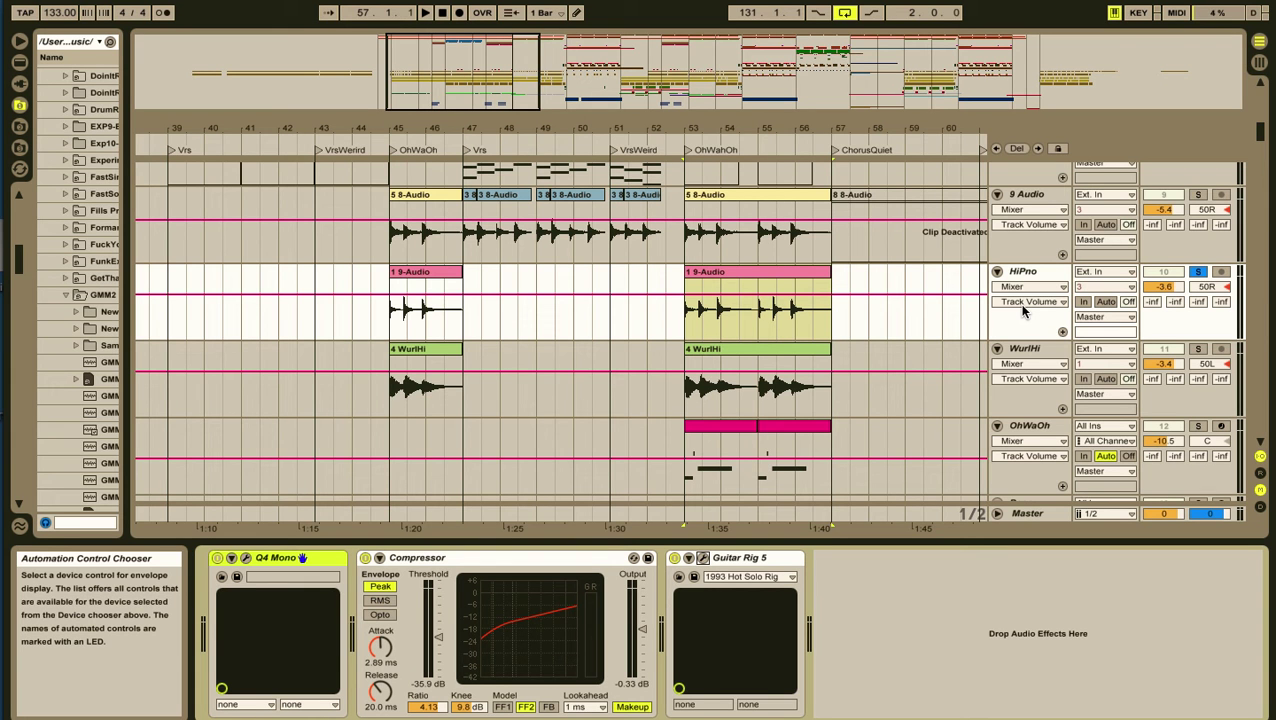
key(space)
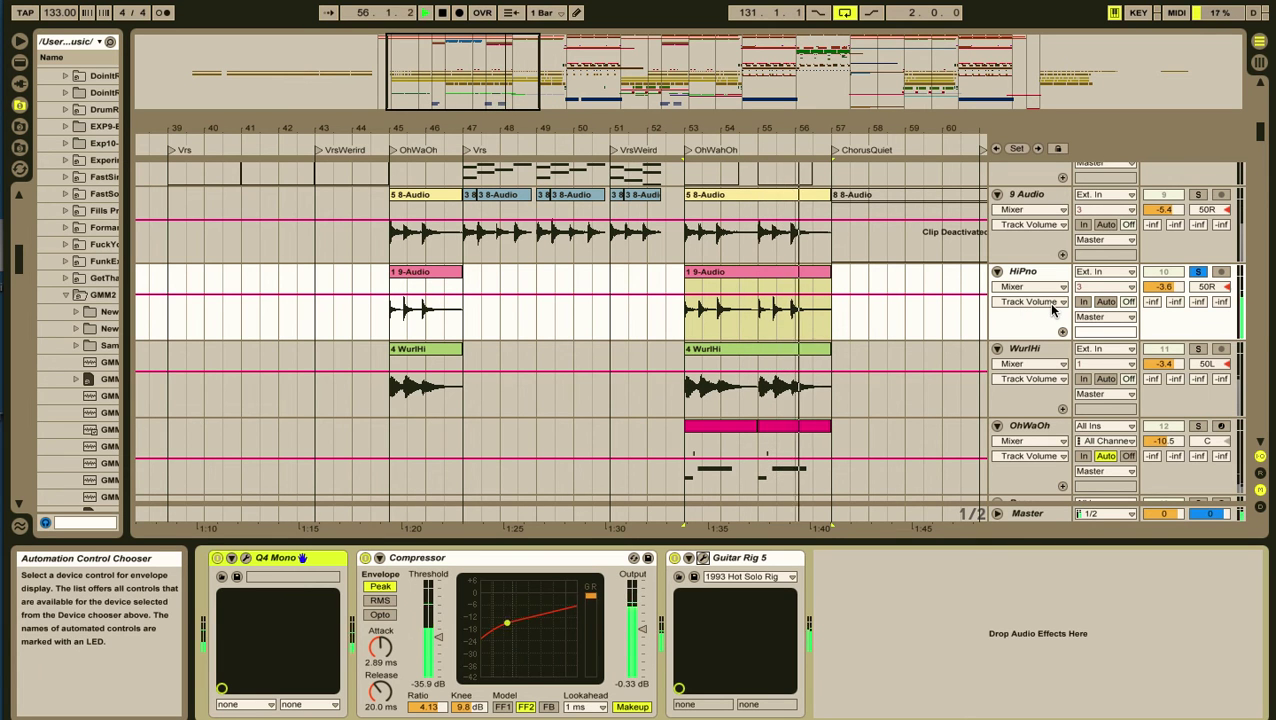
key(space)
Step: Look through the tracks below HiPno, and solo and play the OhWaOh track from bar 53
scroll(755, 372, down, 5)
scroll(755, 372, down, 3)
scroll(755, 372, down, 6)
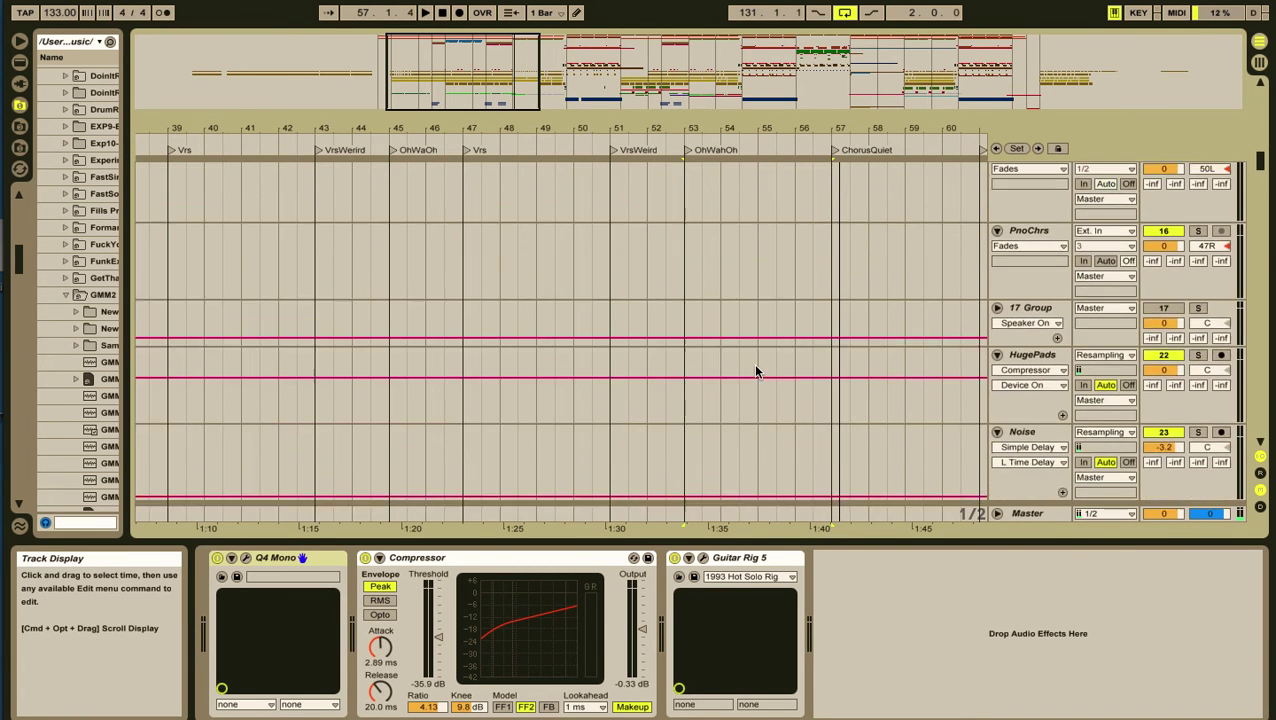
scroll(755, 372, up, 10)
scroll(757, 371, up, 2)
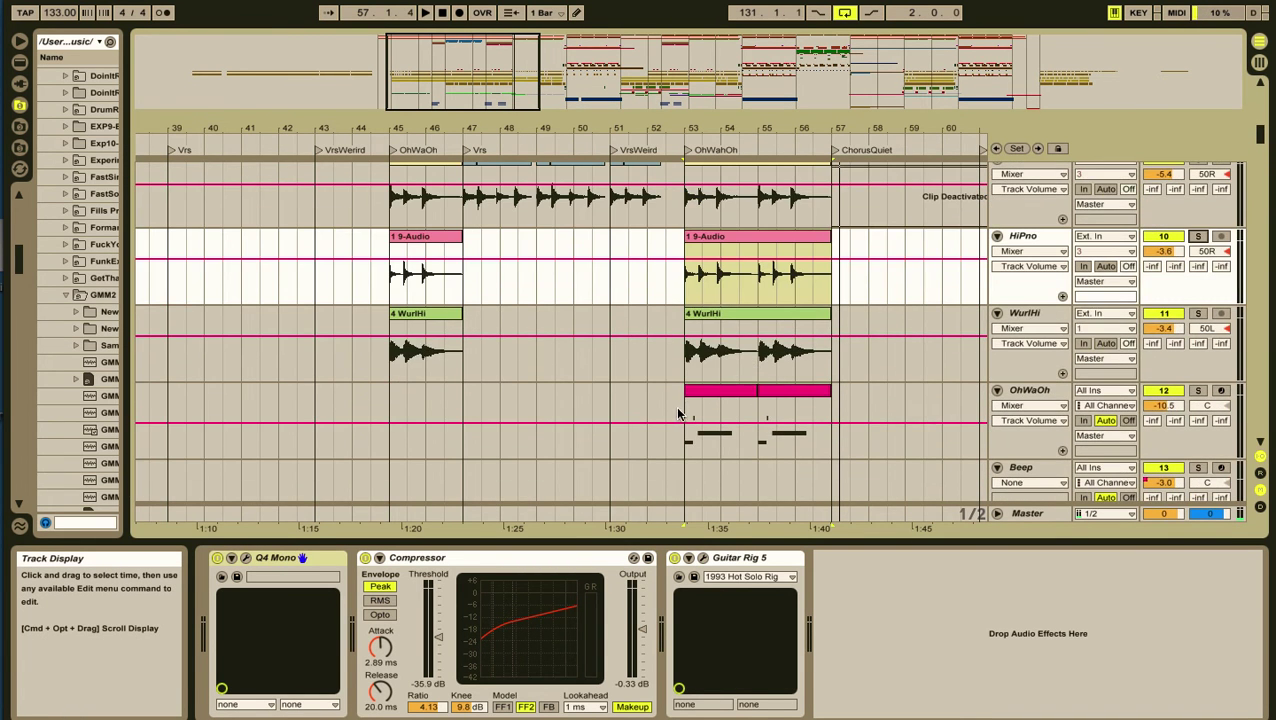
click(679, 413)
click(1198, 390)
key(space)
Step: Open the Massive patch on the OhWaOh track, release the solo and listen to the passage from bar 53 with all tracks
click(246, 558)
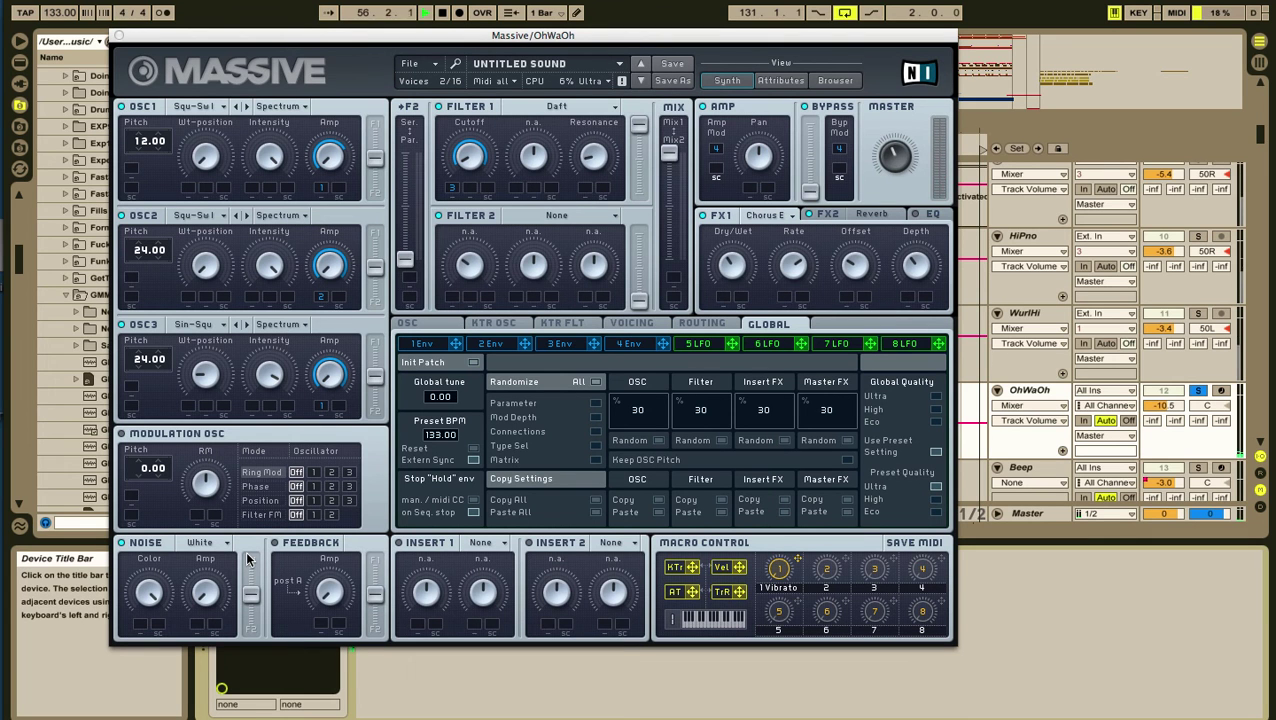
key(space)
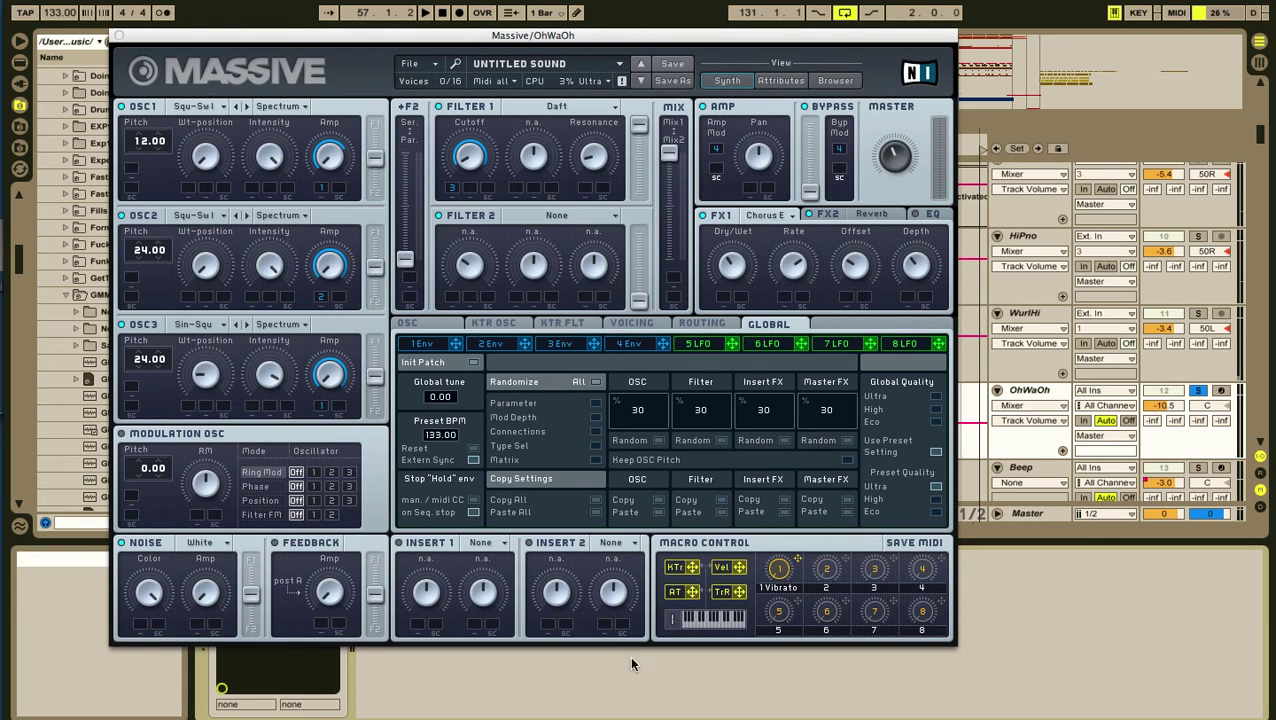
click(1198, 391)
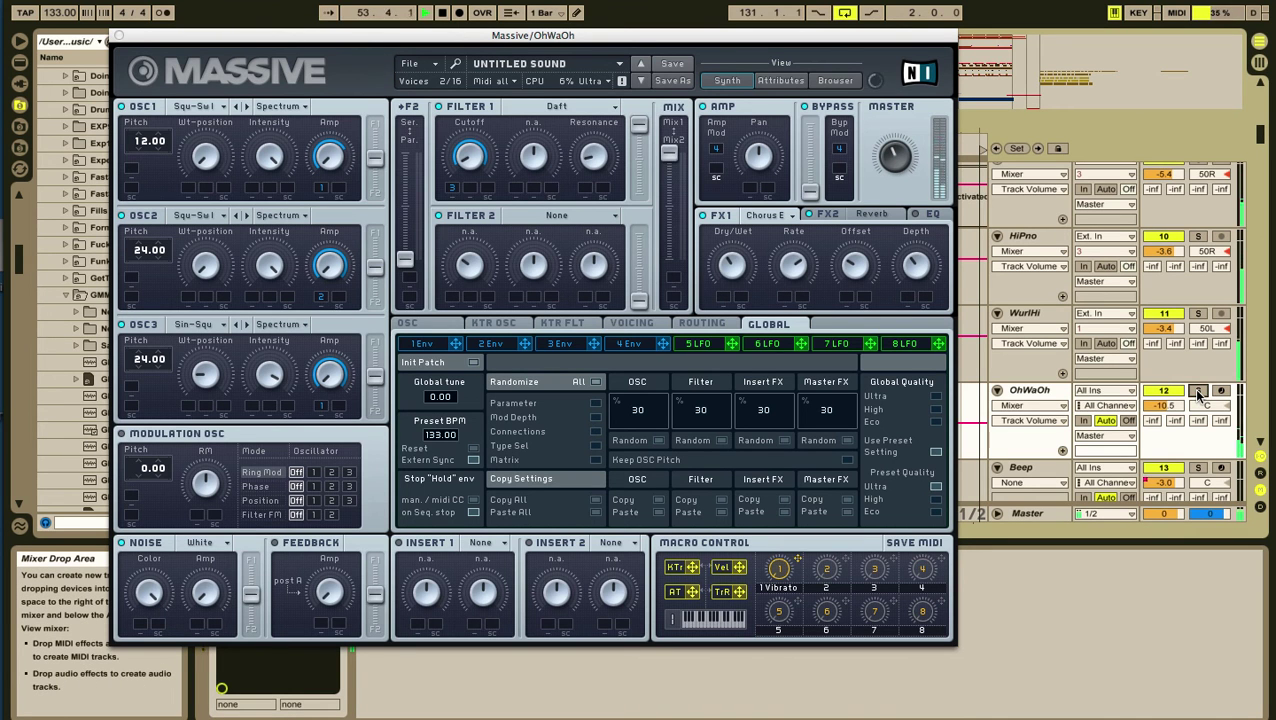
Step: Solo the OhWaOh track to hear it alone, stop playback, close the Massive window and release the solo
click(1198, 391)
key(space)
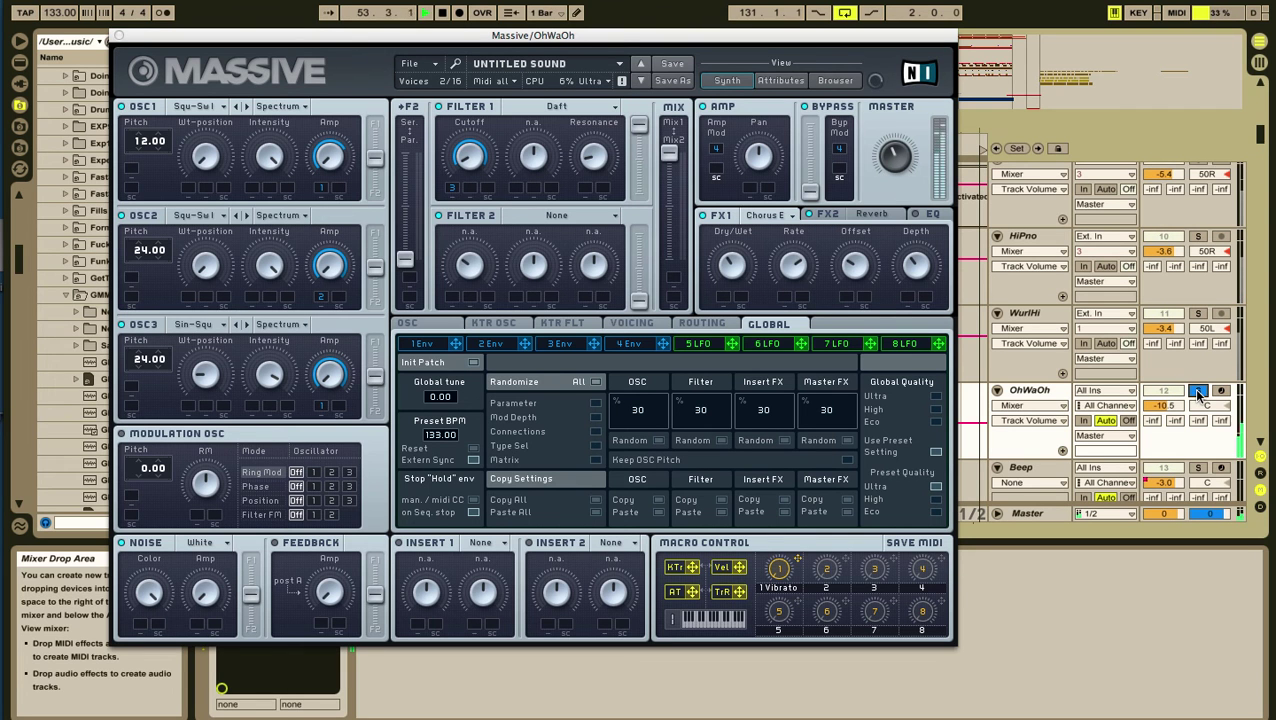
key(space)
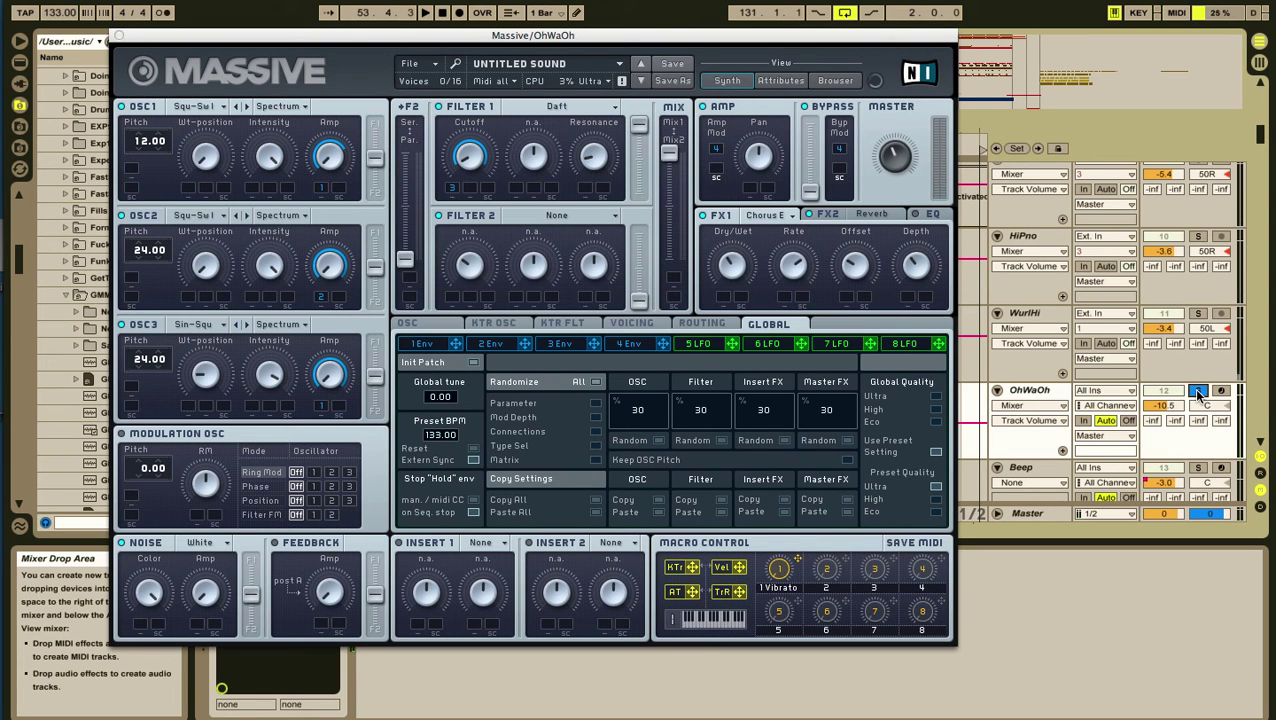
click(118, 36)
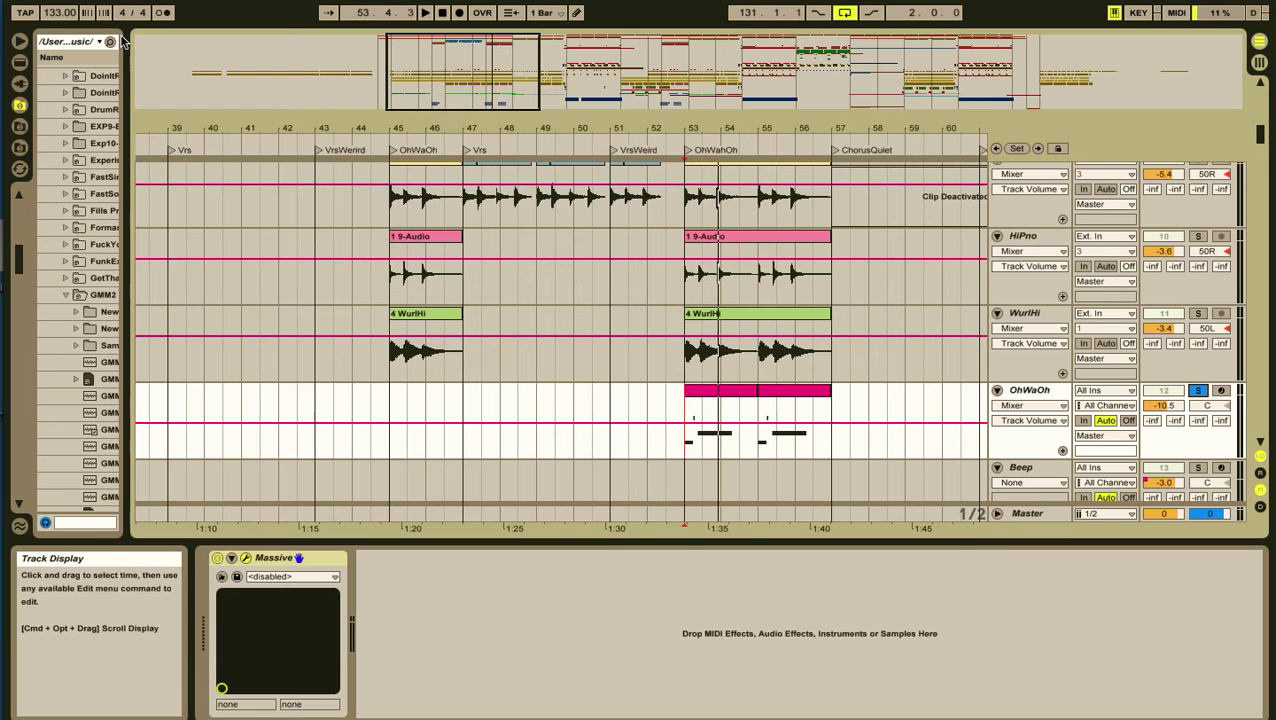
click(1199, 391)
Step: Go to the ChorusHUGE section at bar 65 and show the effects on the BassChrs track
drag(768, 118, 770, 132)
scroll(776, 332, down, 3)
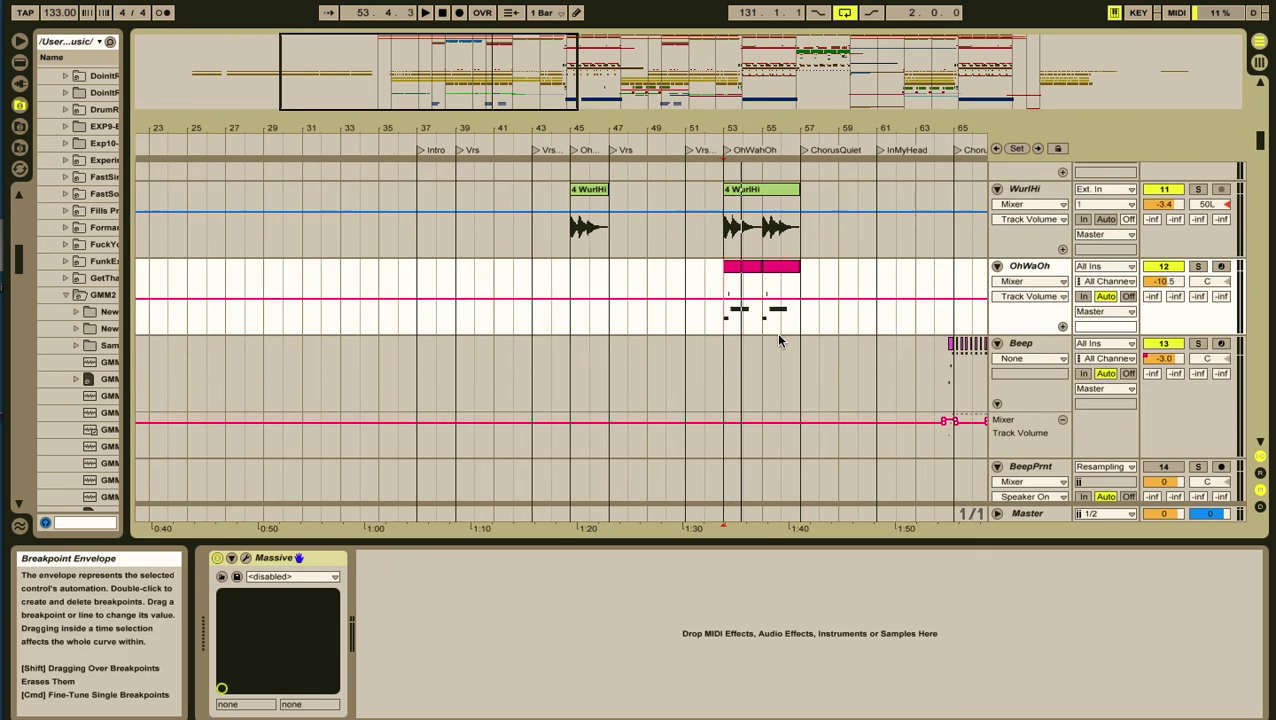
scroll(778, 340, up, 10)
scroll(778, 340, right, 2)
scroll(778, 340, down, 1)
scroll(778, 340, up, 4)
scroll(778, 340, right, 6)
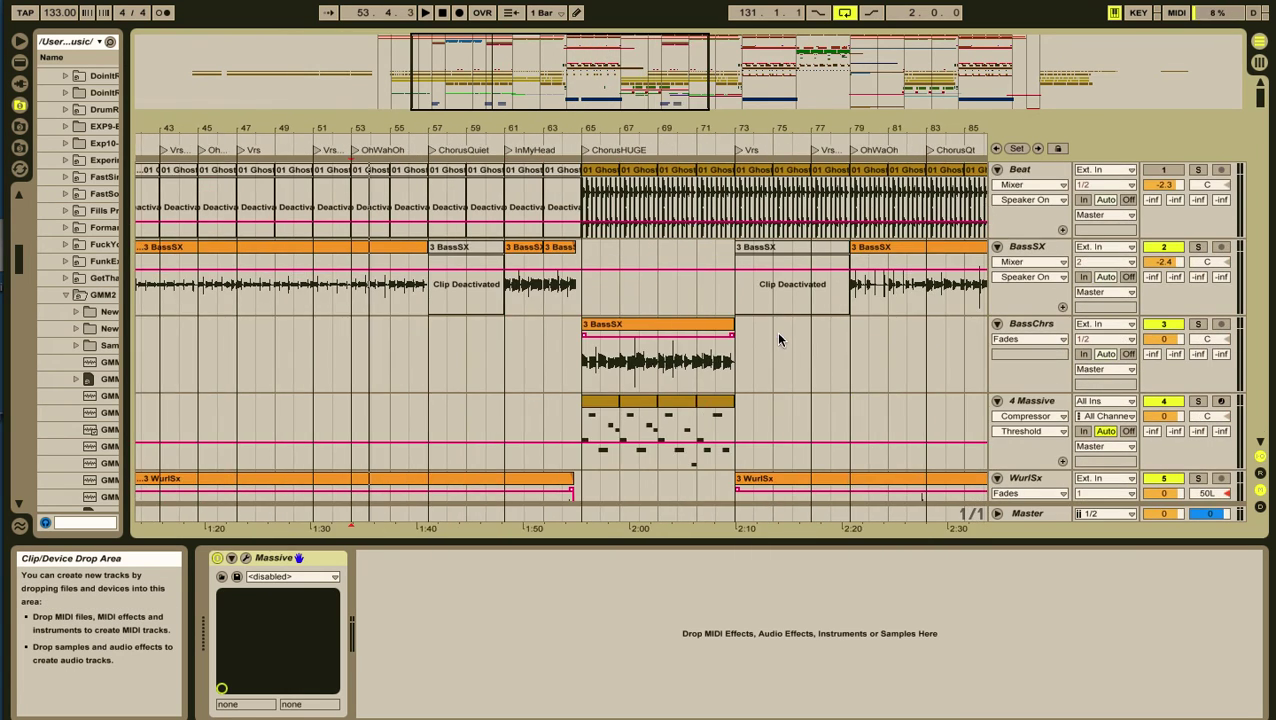
drag(690, 133, 690, 210)
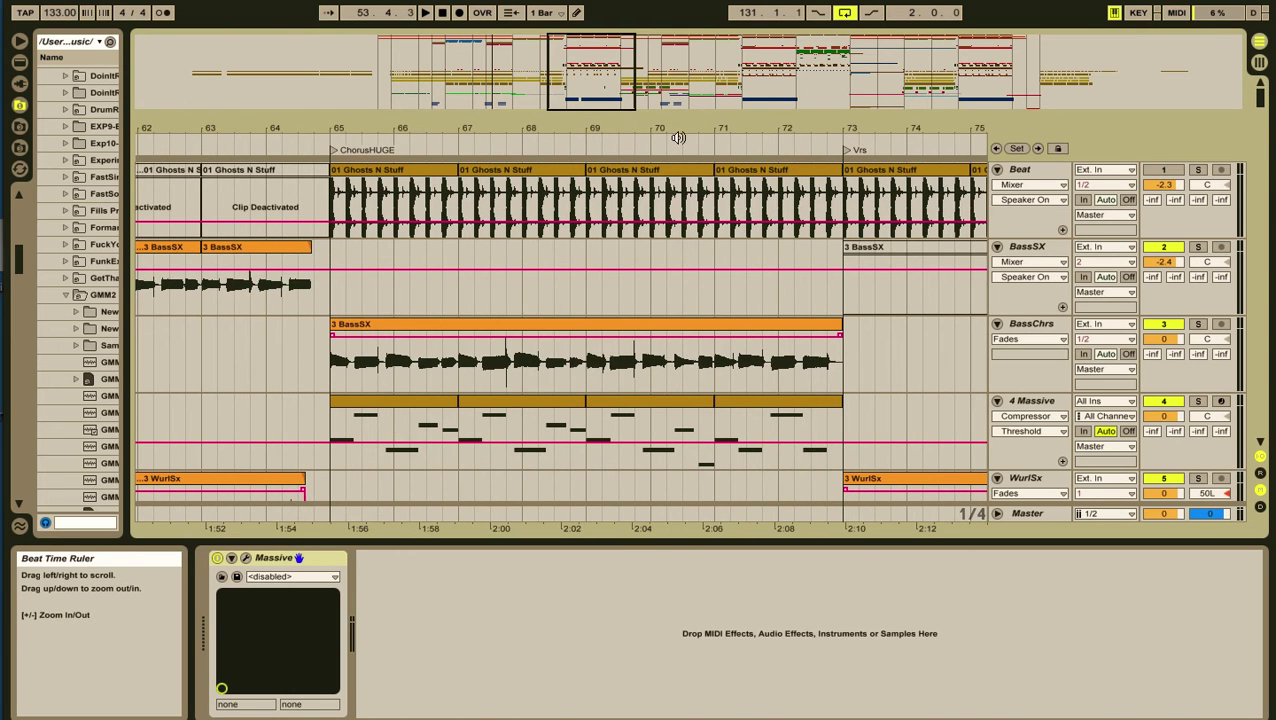
click(333, 373)
scroll(523, 378, down, 3)
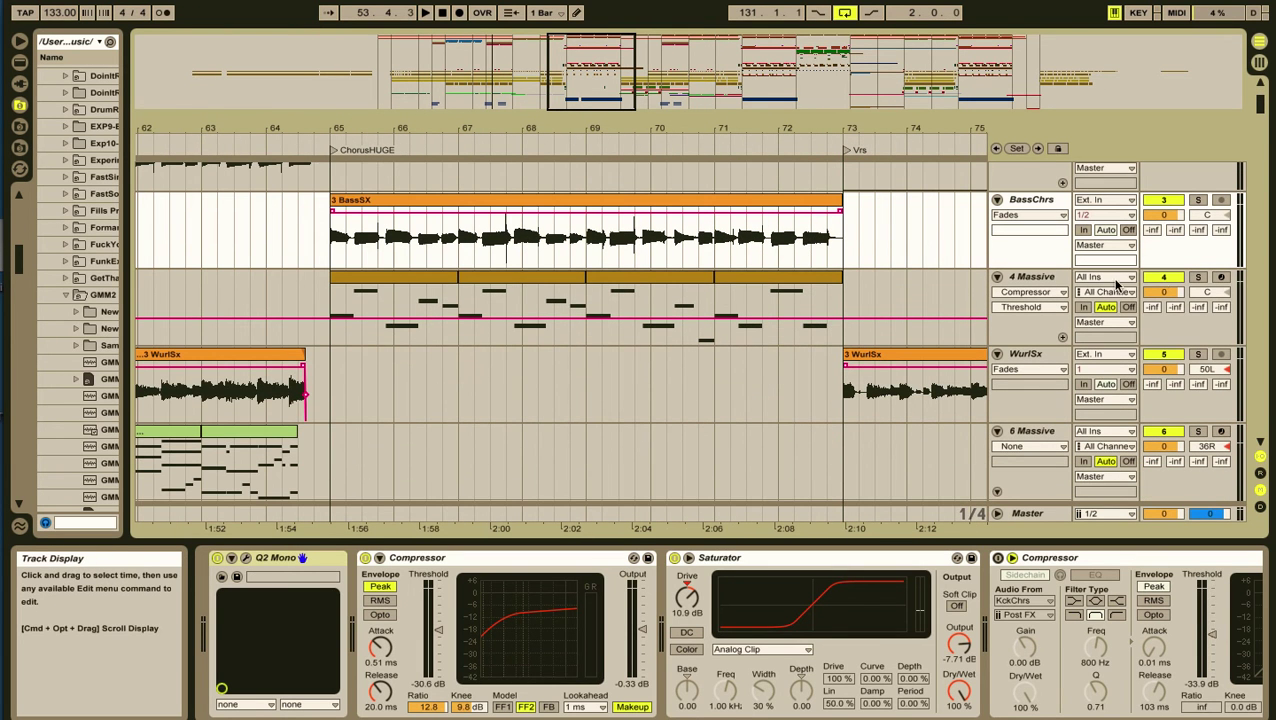
Step: Solo the 4 Massive track, play it from bar 65 and inspect its two sidechained compressors
click(1198, 277)
key(space)
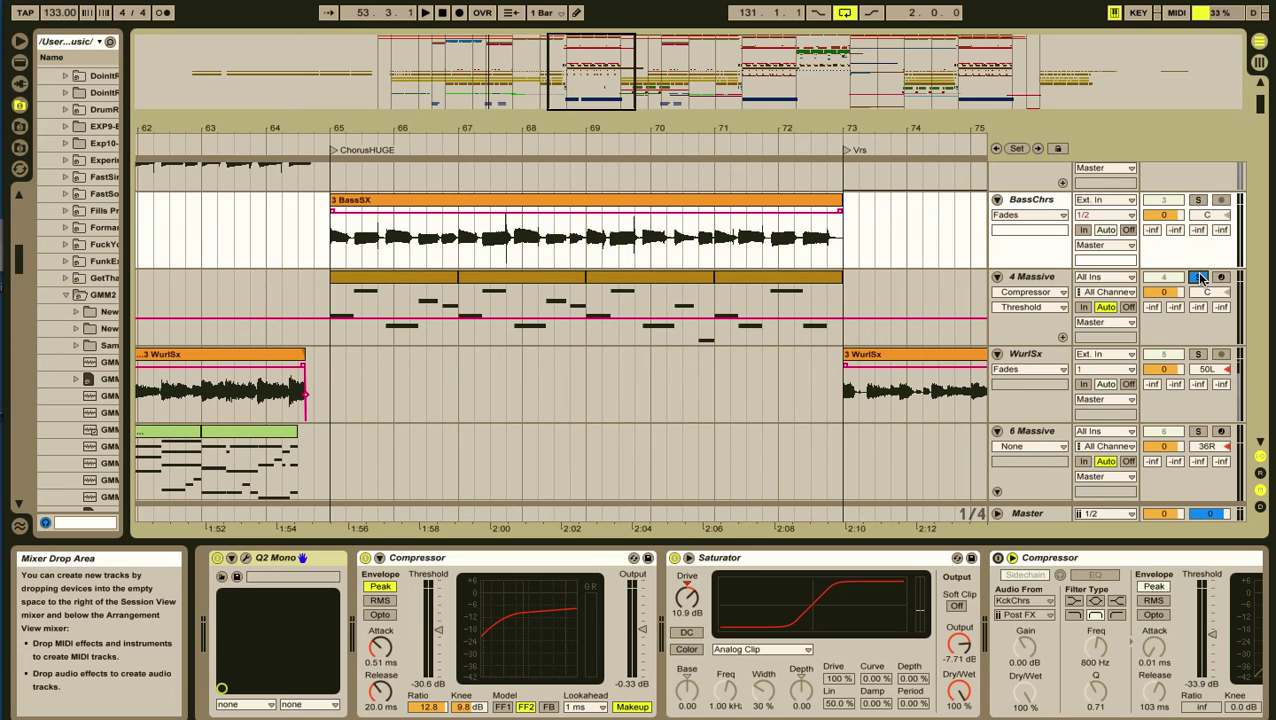
click(328, 318)
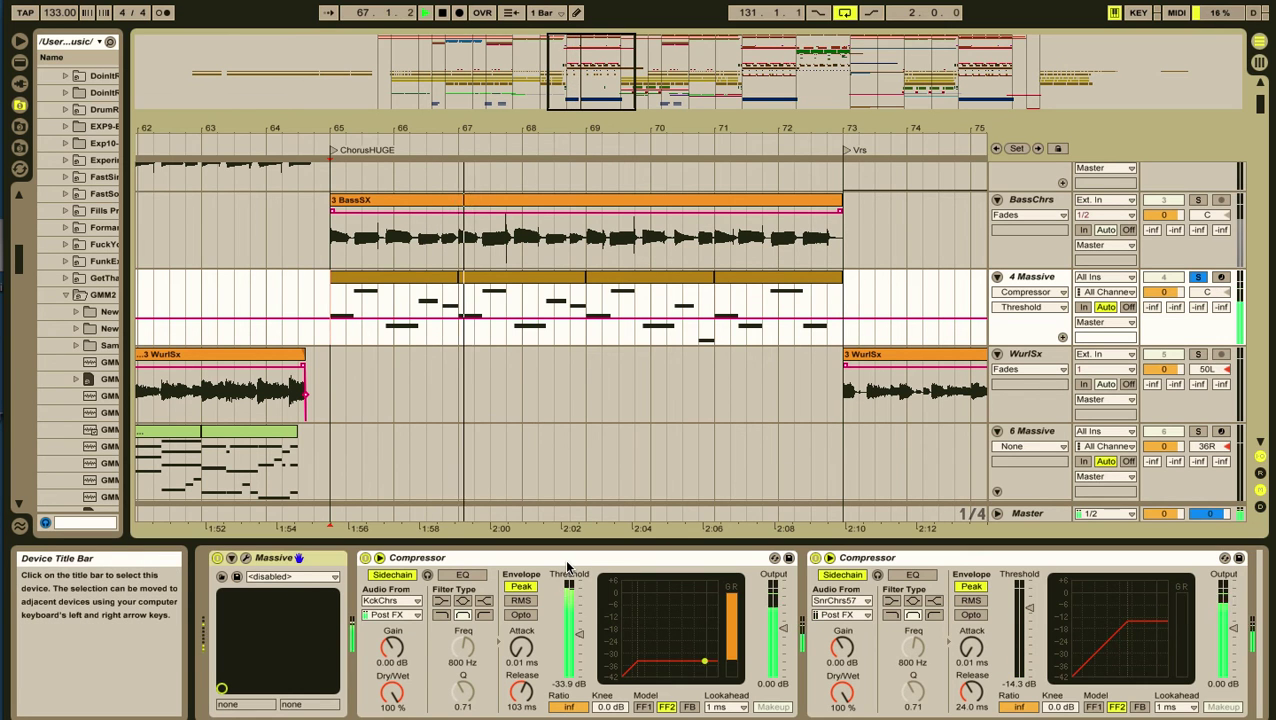
scroll(721, 597, right, 2)
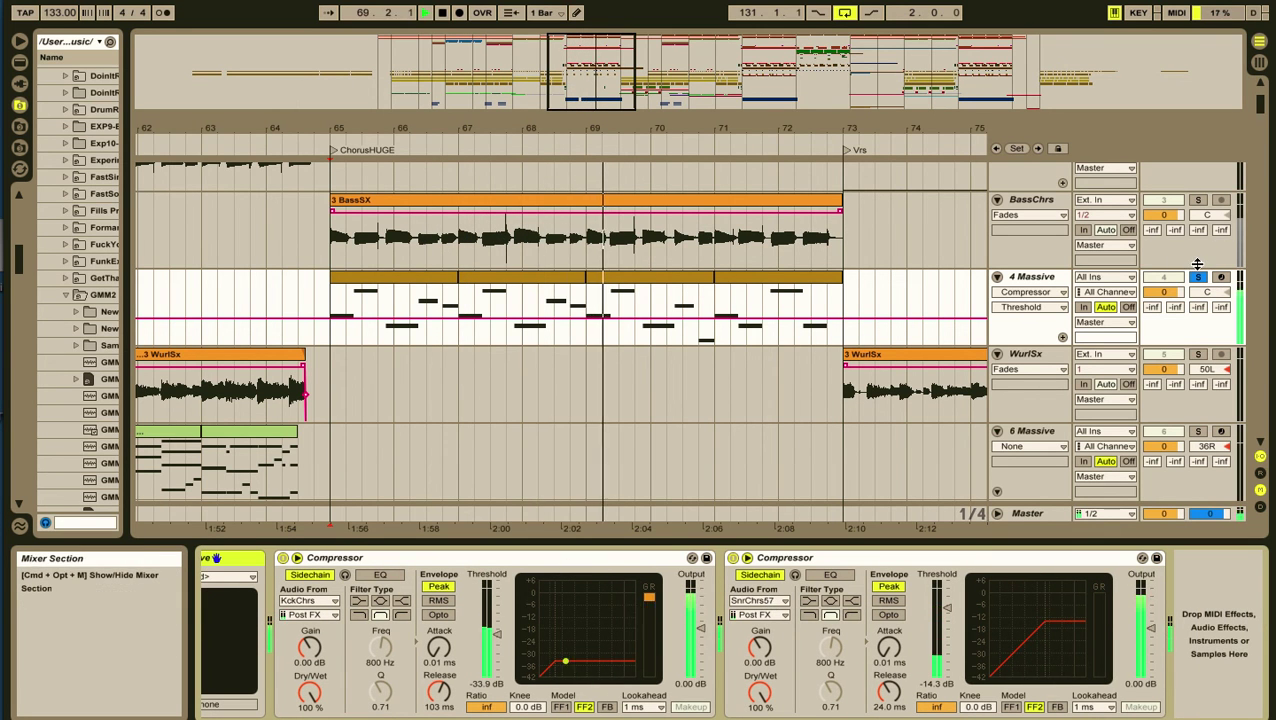
Step: Solo the BassChrs track instead, play it from bar 65 and compare its effects with those on 4 Massive
click(1201, 200)
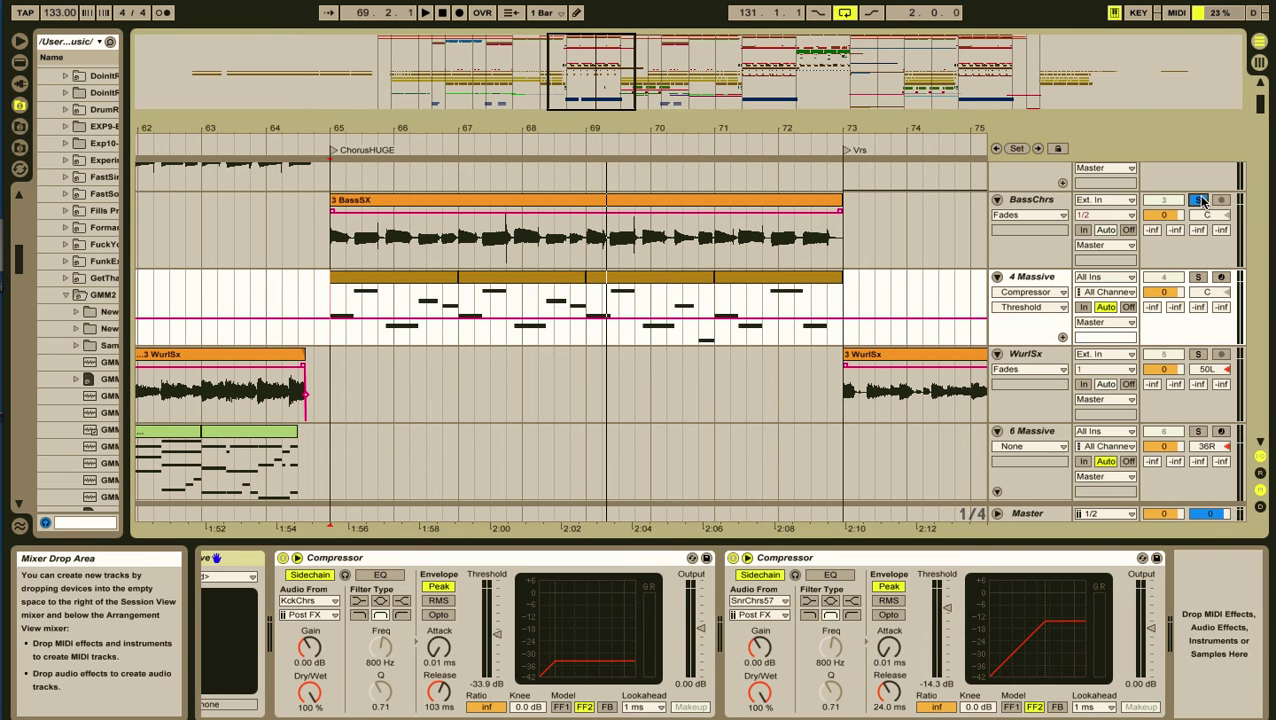
key(space)
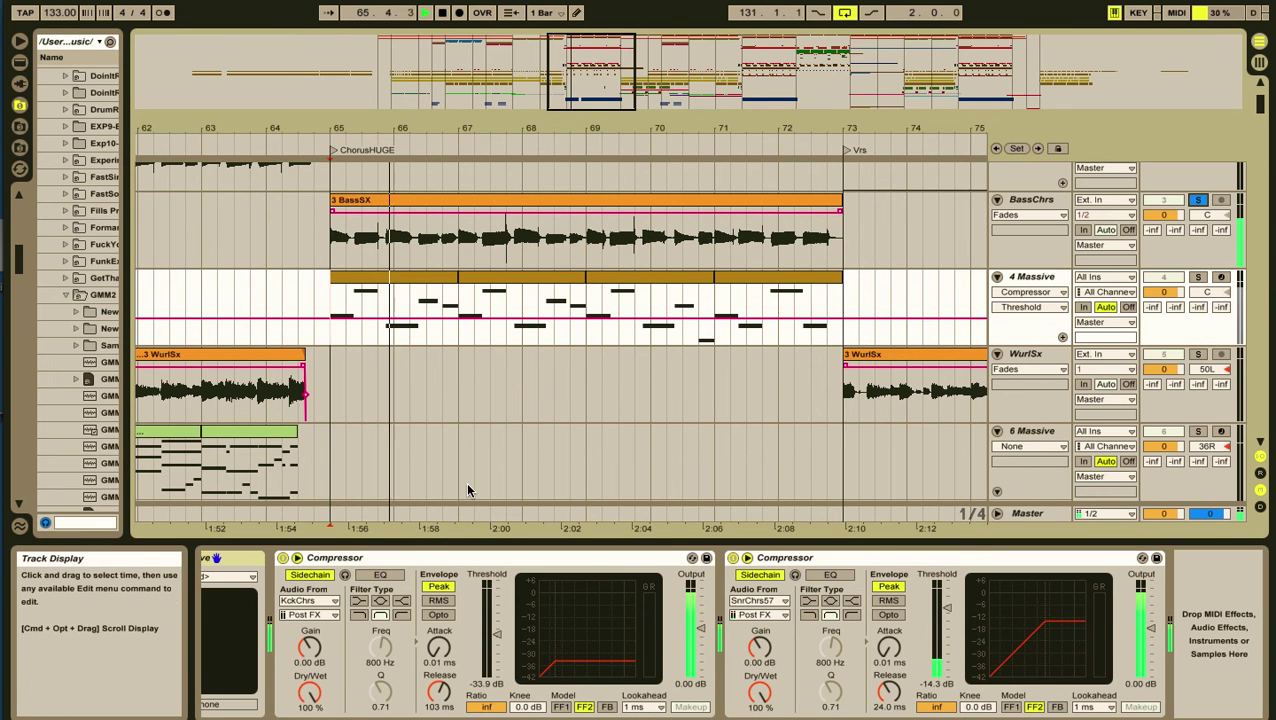
click(463, 558)
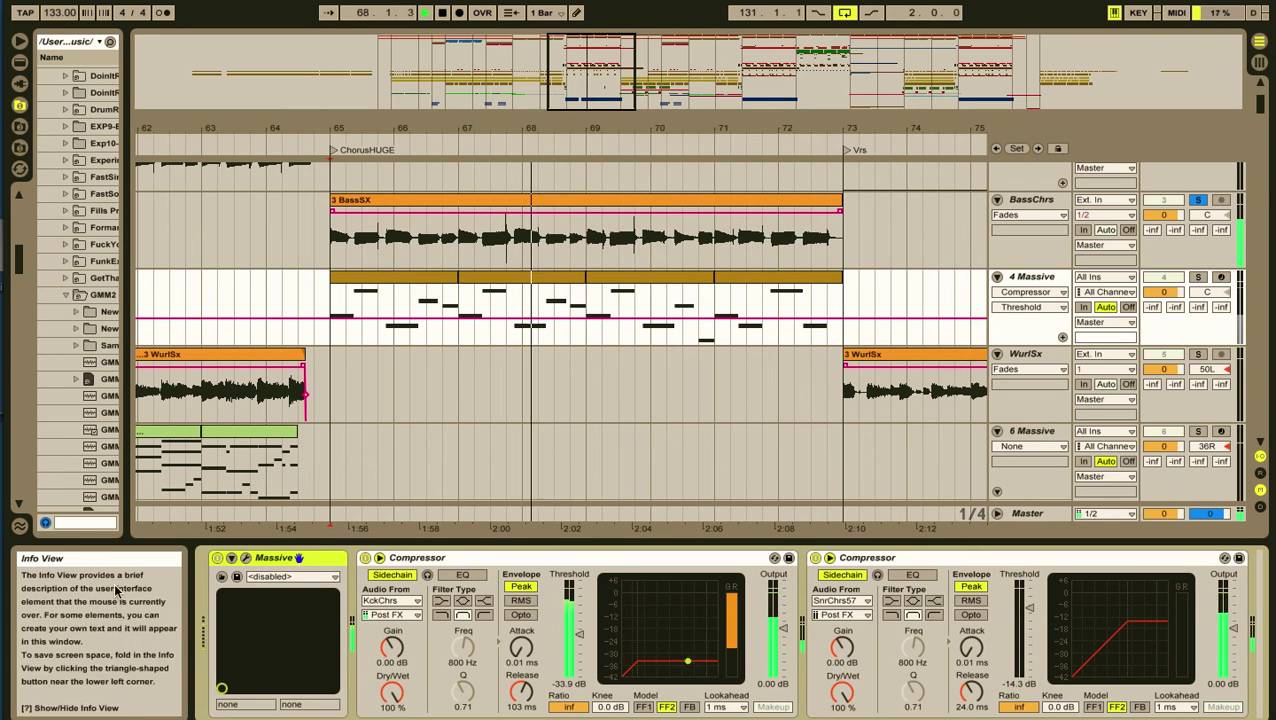
click(327, 236)
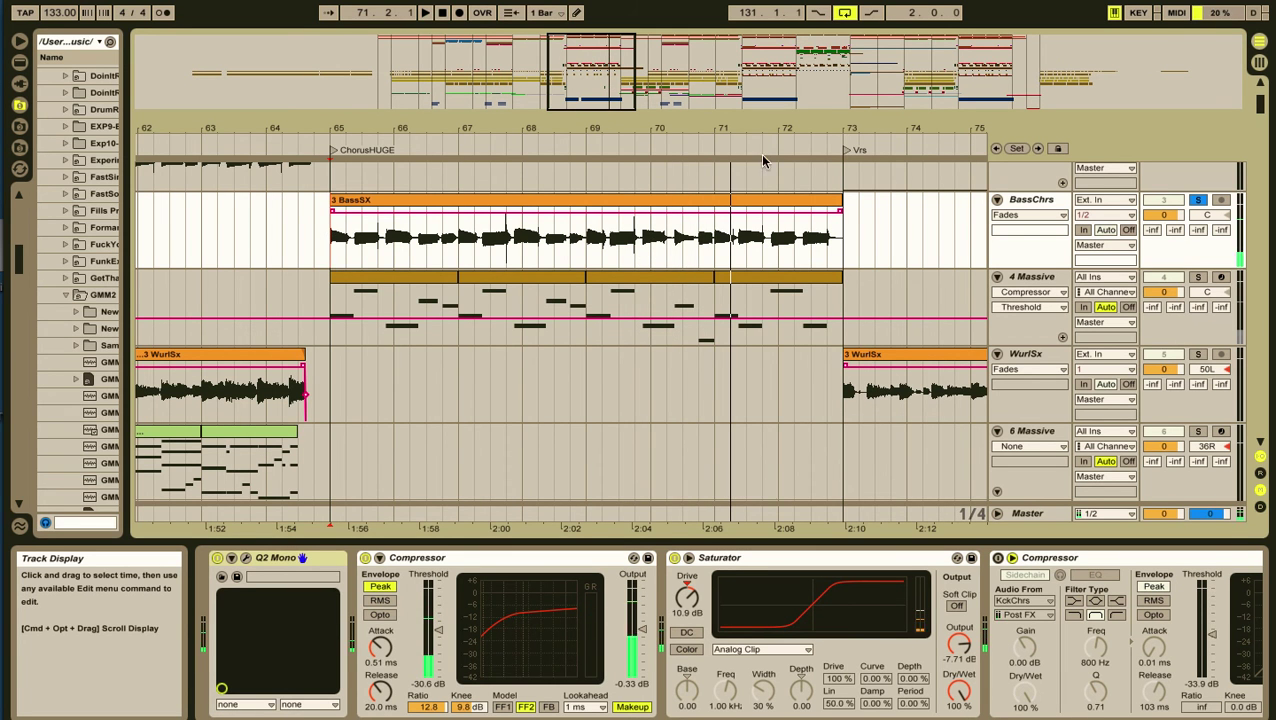
Step: Solo the Beep track, play it from bar 65 and again from its first clip, and release the solo
scroll(540, 405, down, 5)
scroll(540, 405, down, 10)
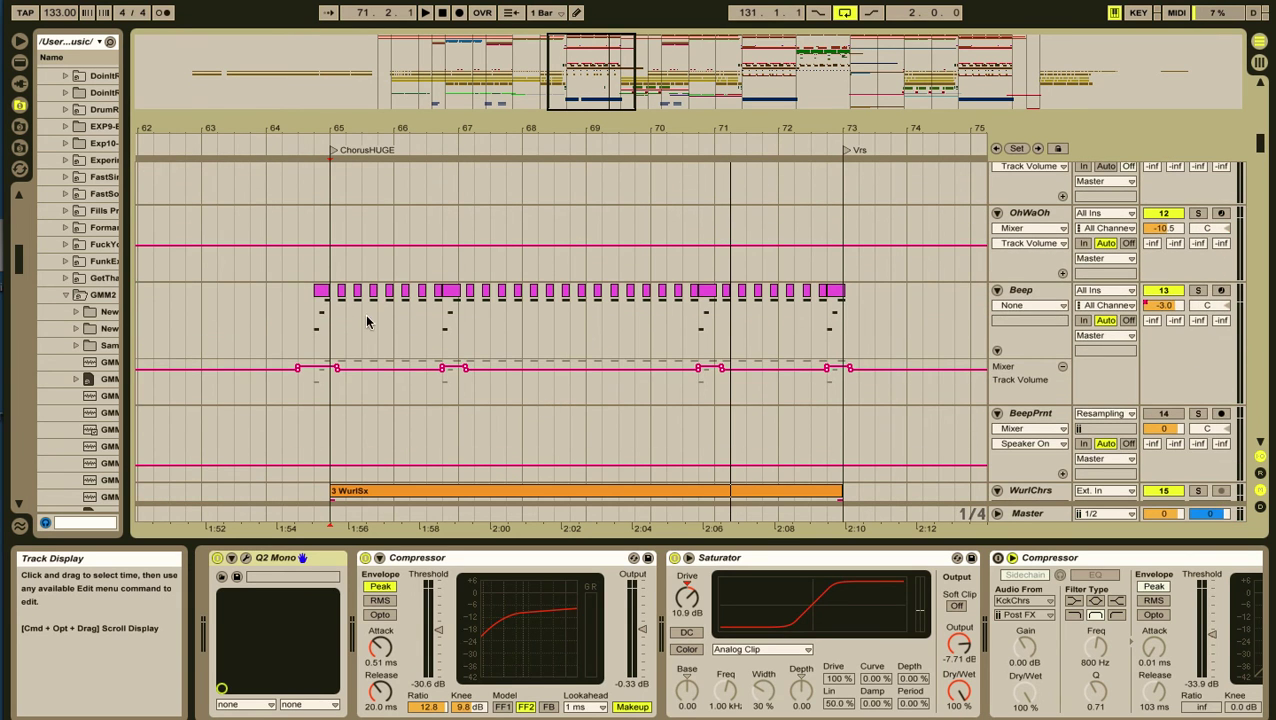
click(328, 320)
click(1198, 296)
key(space)
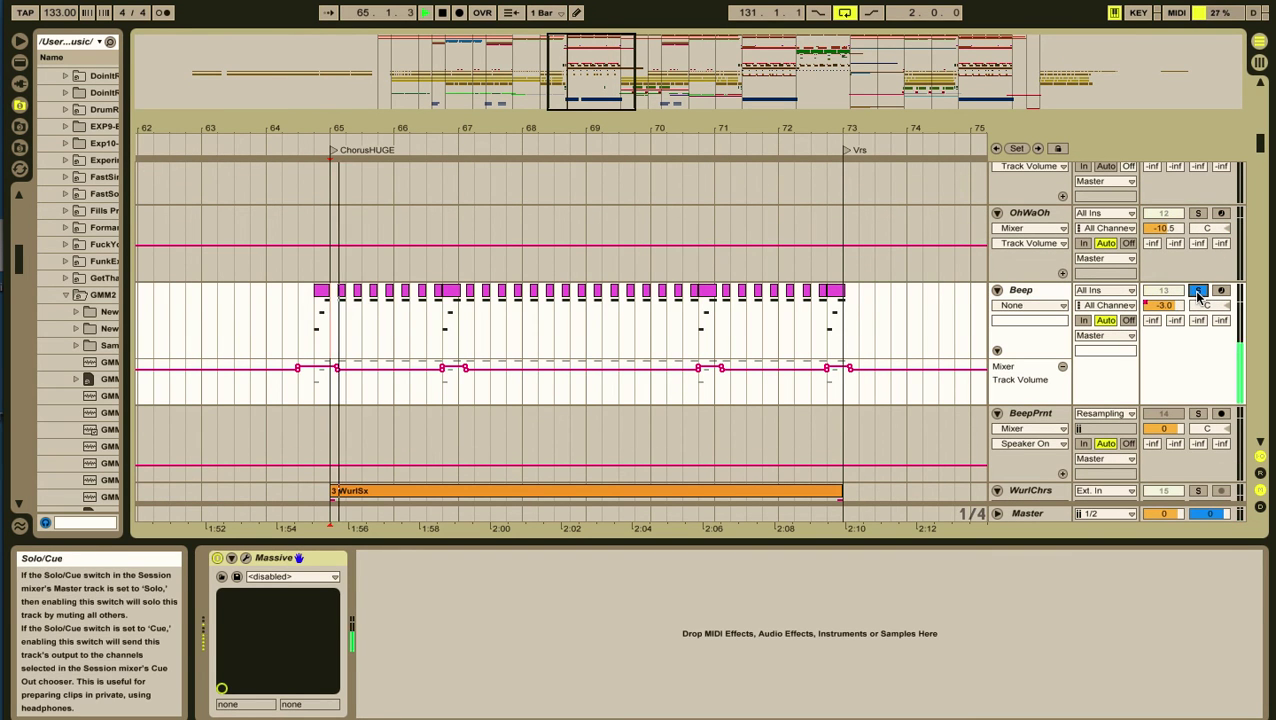
click(313, 322)
key(space)
key(space)
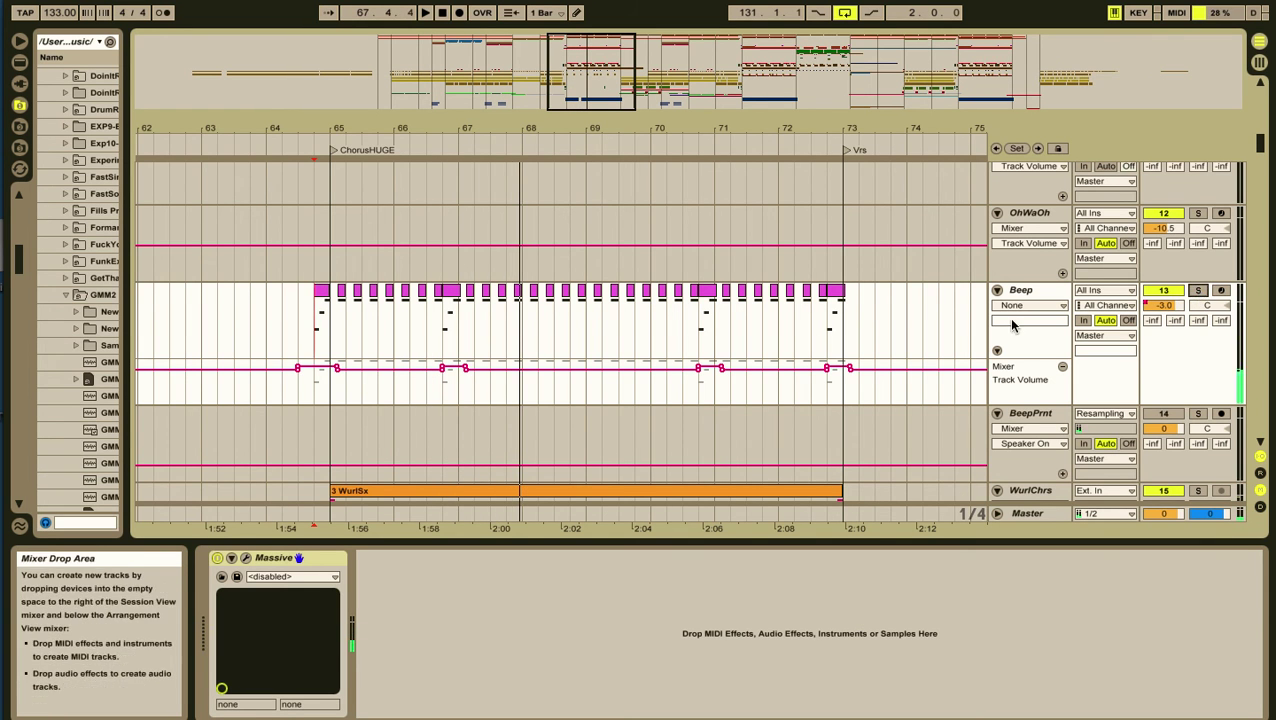
Step: Listen to the WurlChrs and PnoChrs tracks in solo and show the effects on PnoChrs
scroll(797, 330, down, 5)
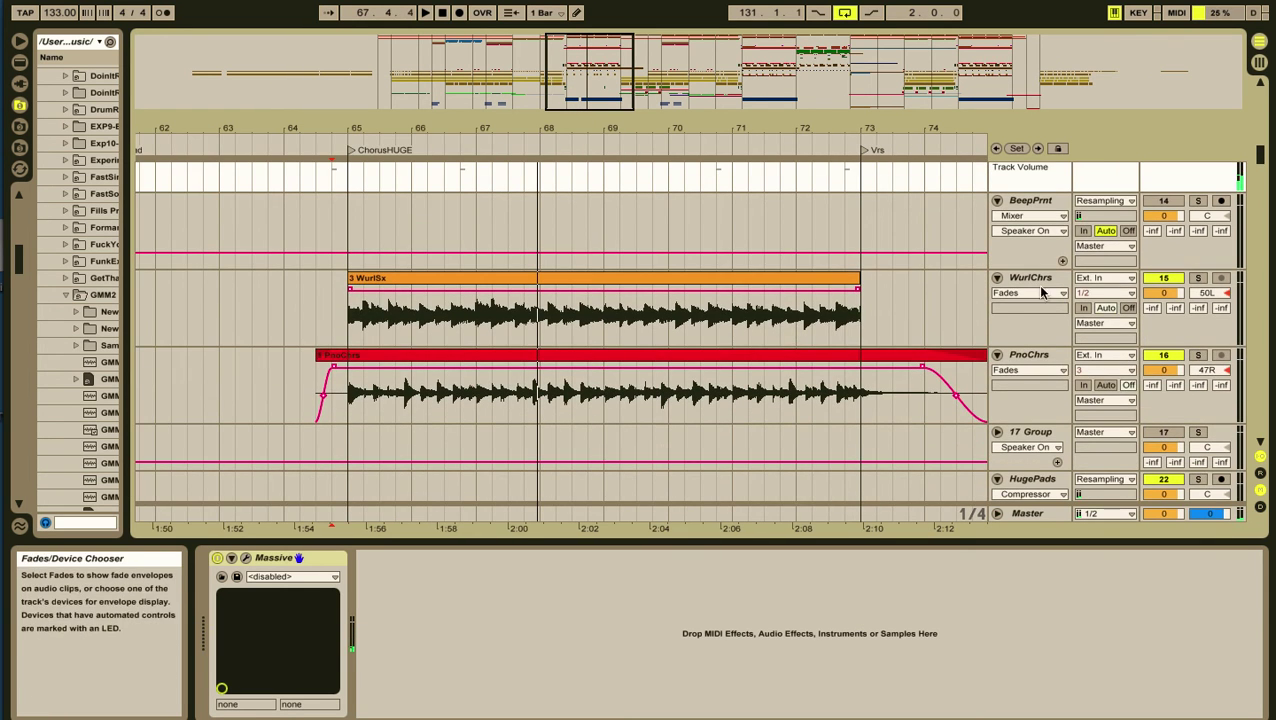
click(1198, 277)
key(space)
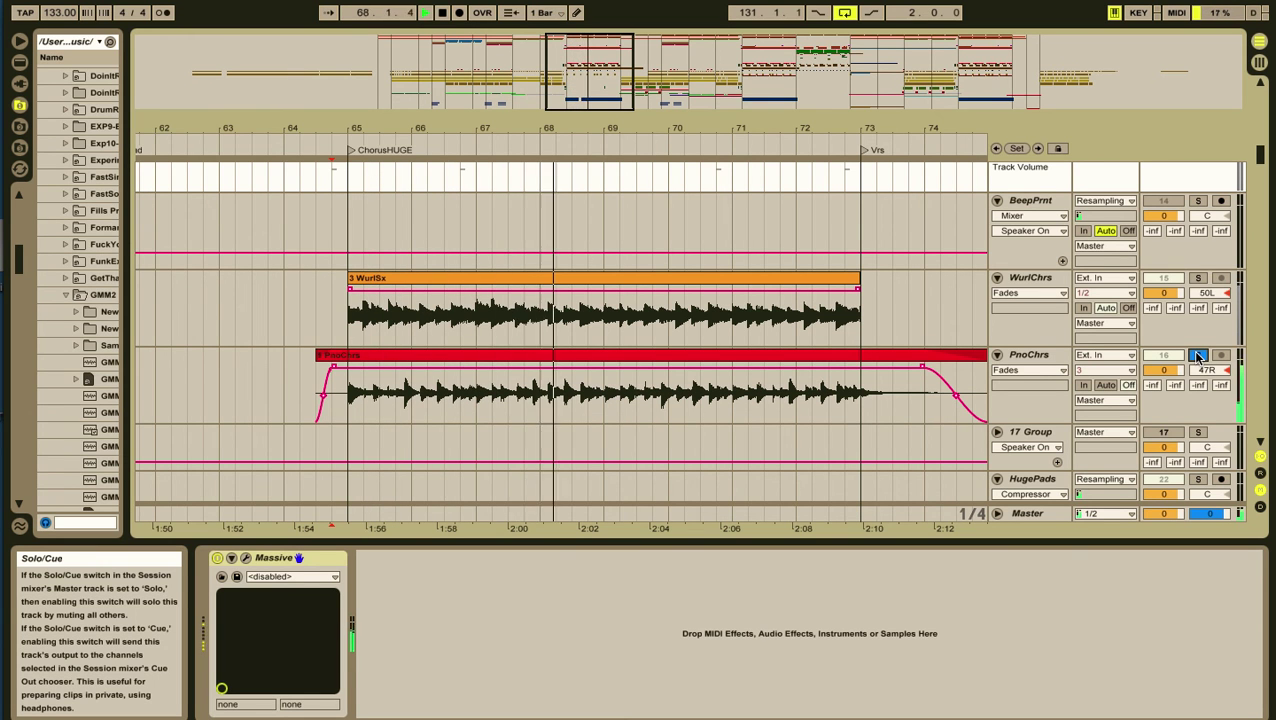
click(430, 405)
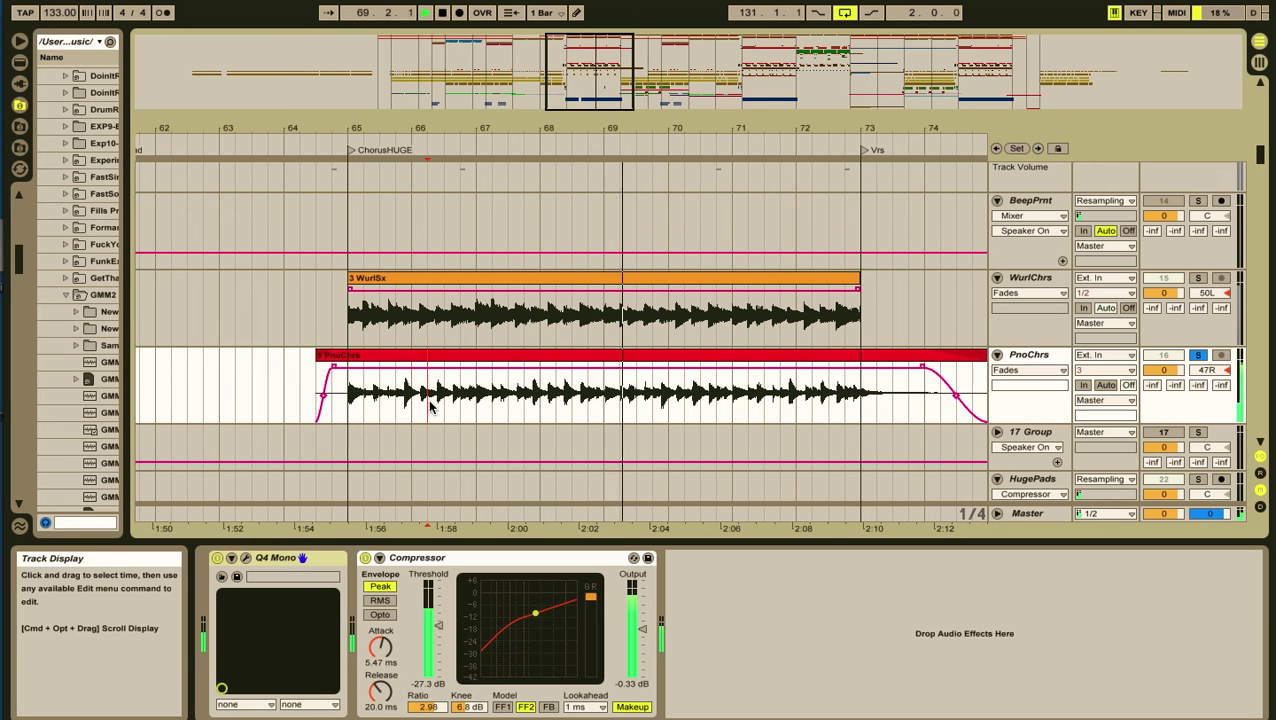
Step: Inspect the Q4 Mono equalizer on PnoChrs, close its window and return the playback start to bar 65
click(246, 557)
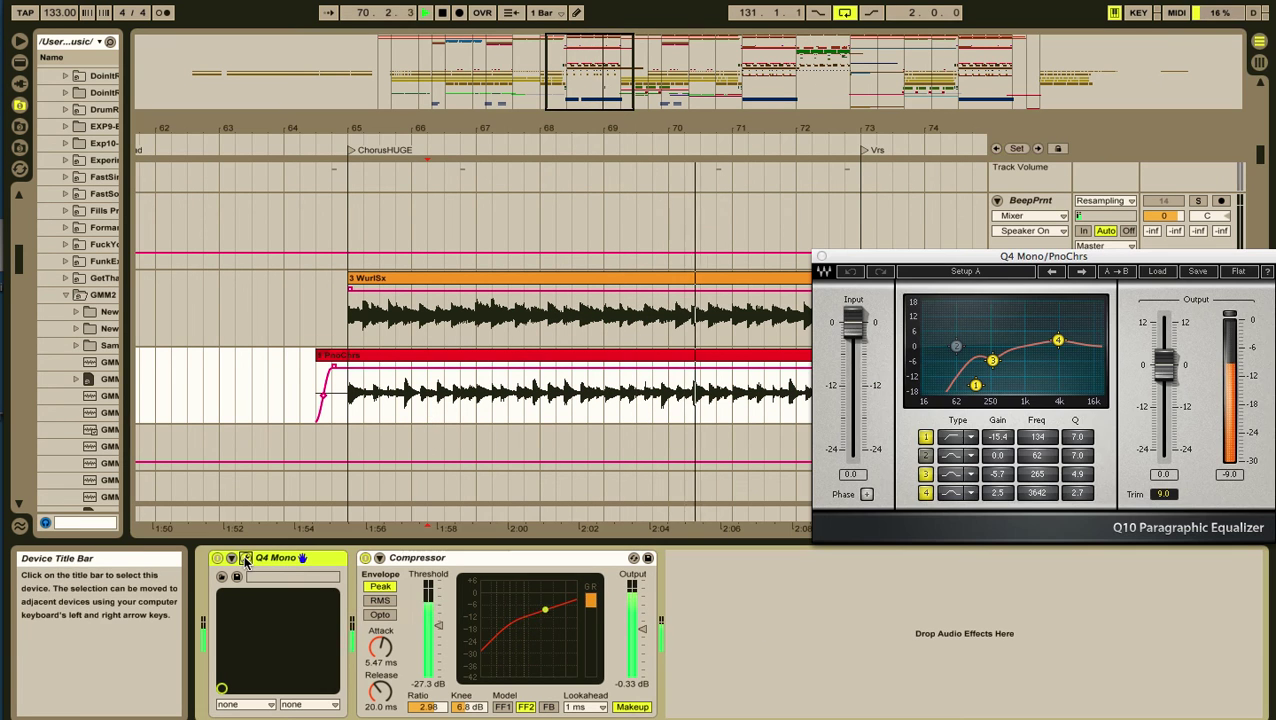
drag(1003, 260, 738, 158)
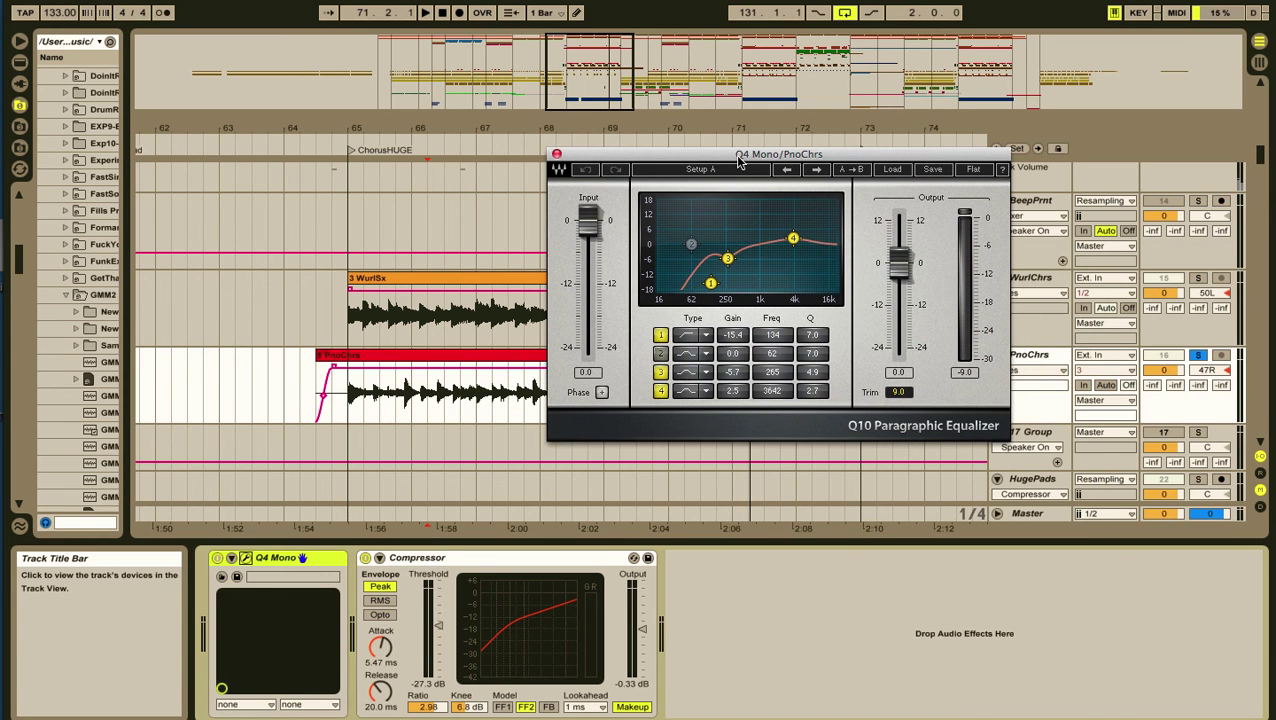
click(556, 153)
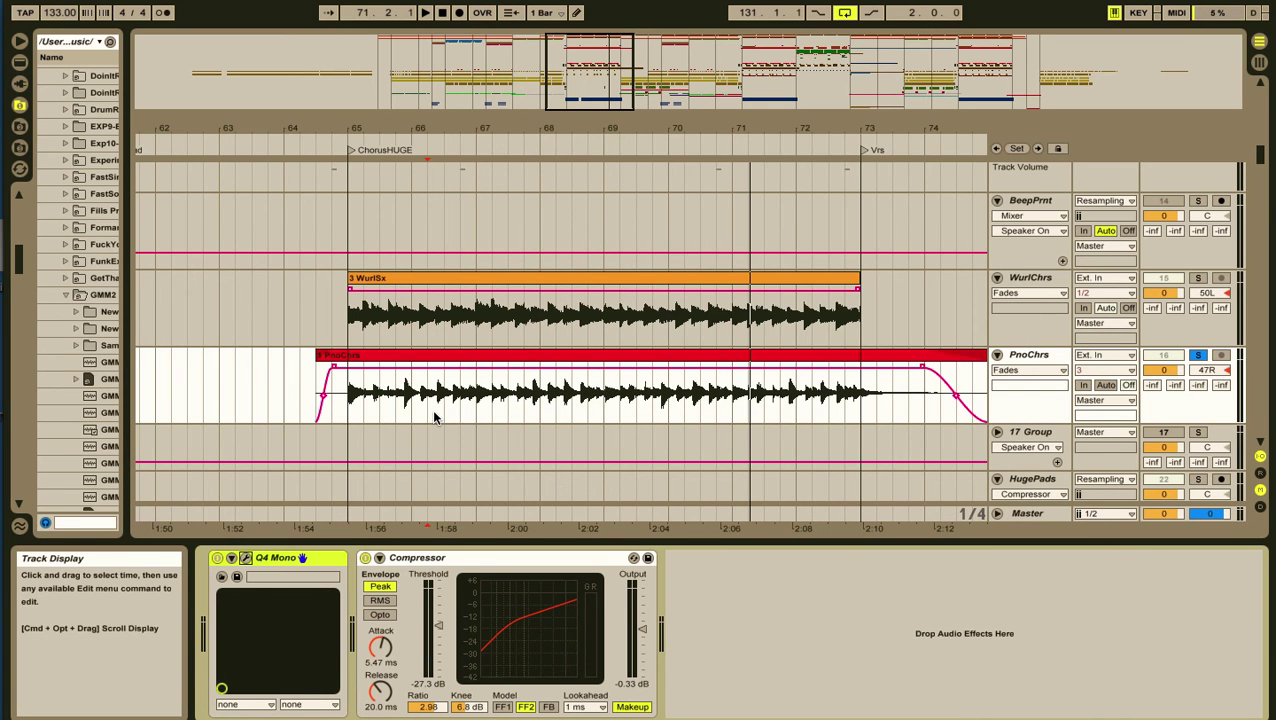
click(350, 397)
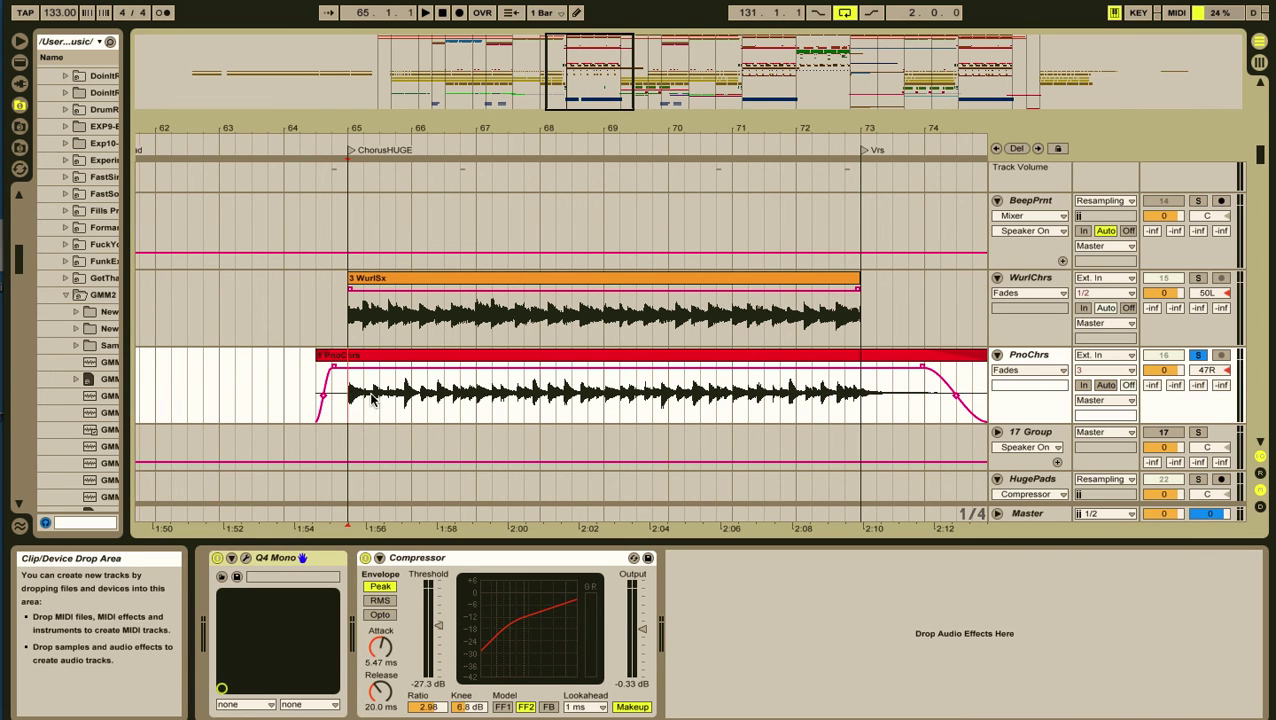
Step: Find the CrashBrtBnc track further down, show its compressor, and play its crashes in solo from bar 65
scroll(573, 412, down, 3)
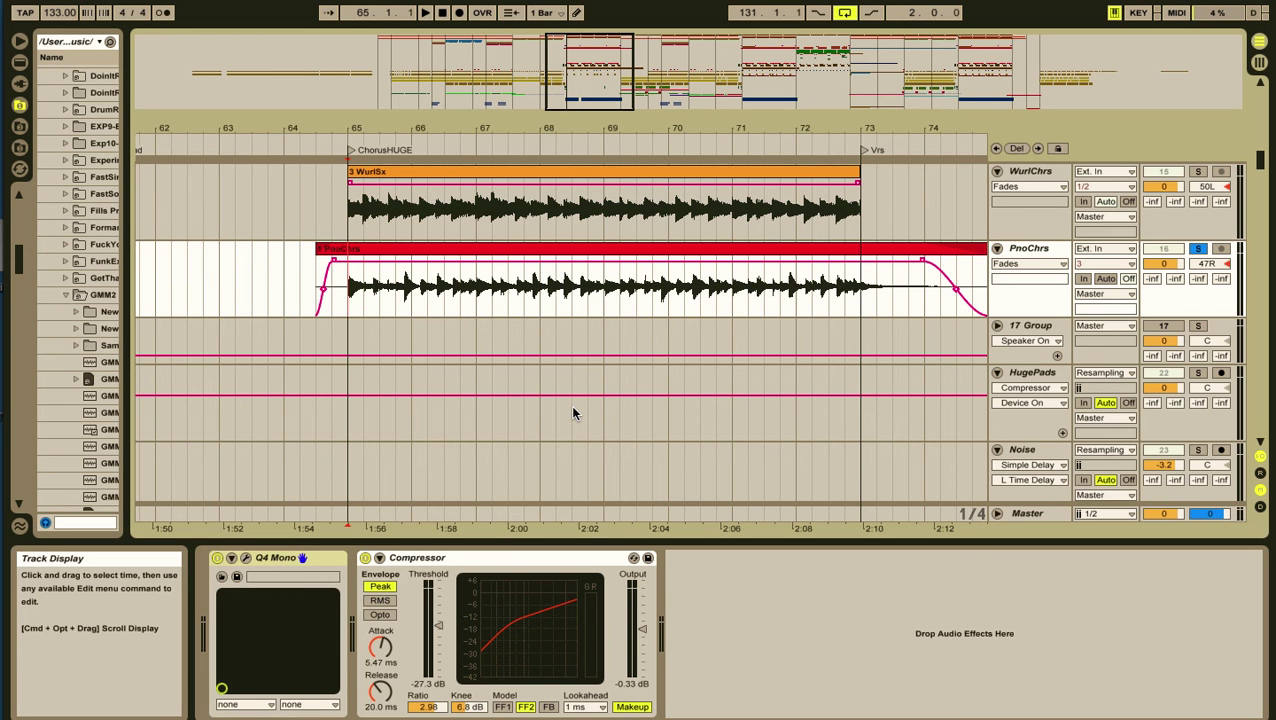
scroll(573, 412, down, 4)
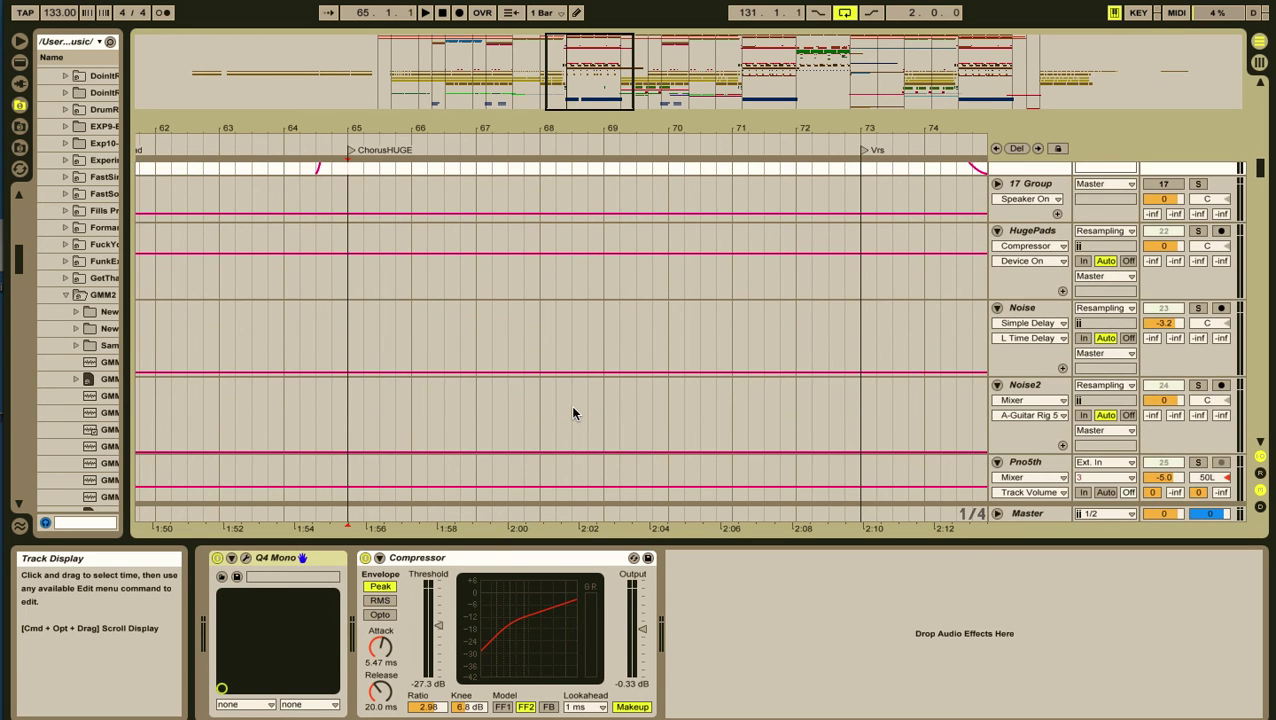
scroll(573, 412, down, 12)
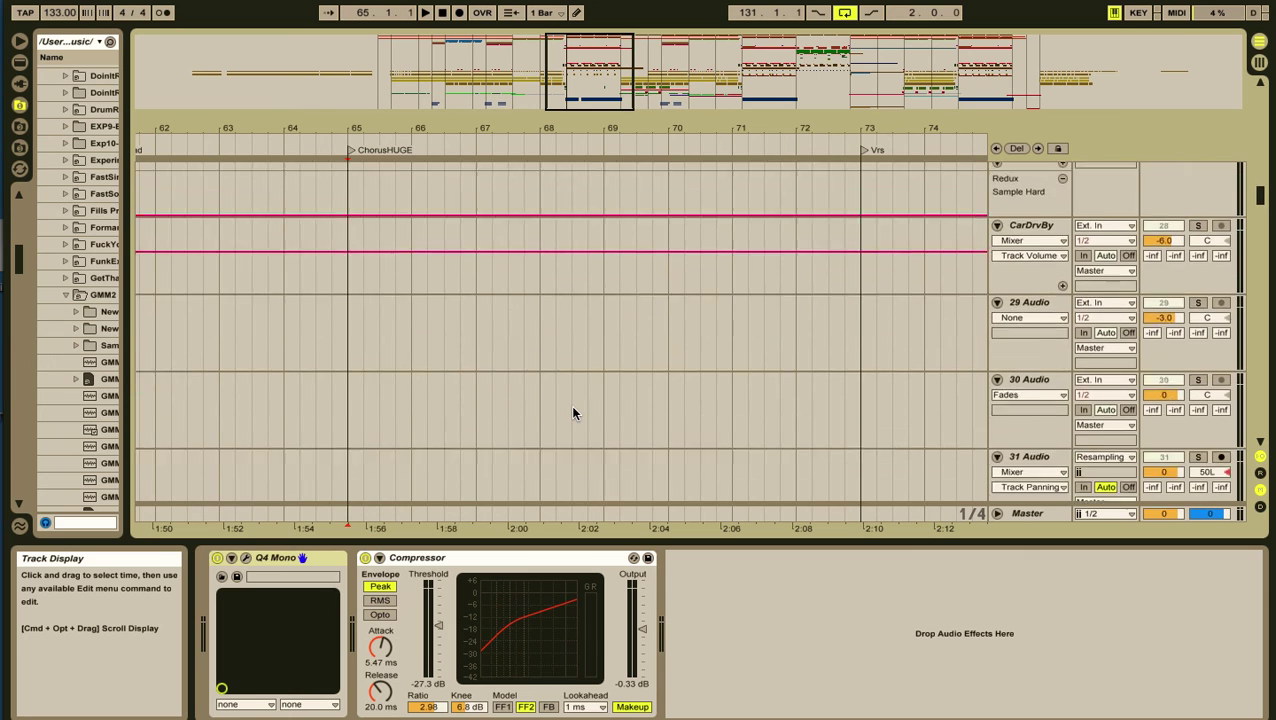
scroll(573, 412, down, 10)
click(334, 304)
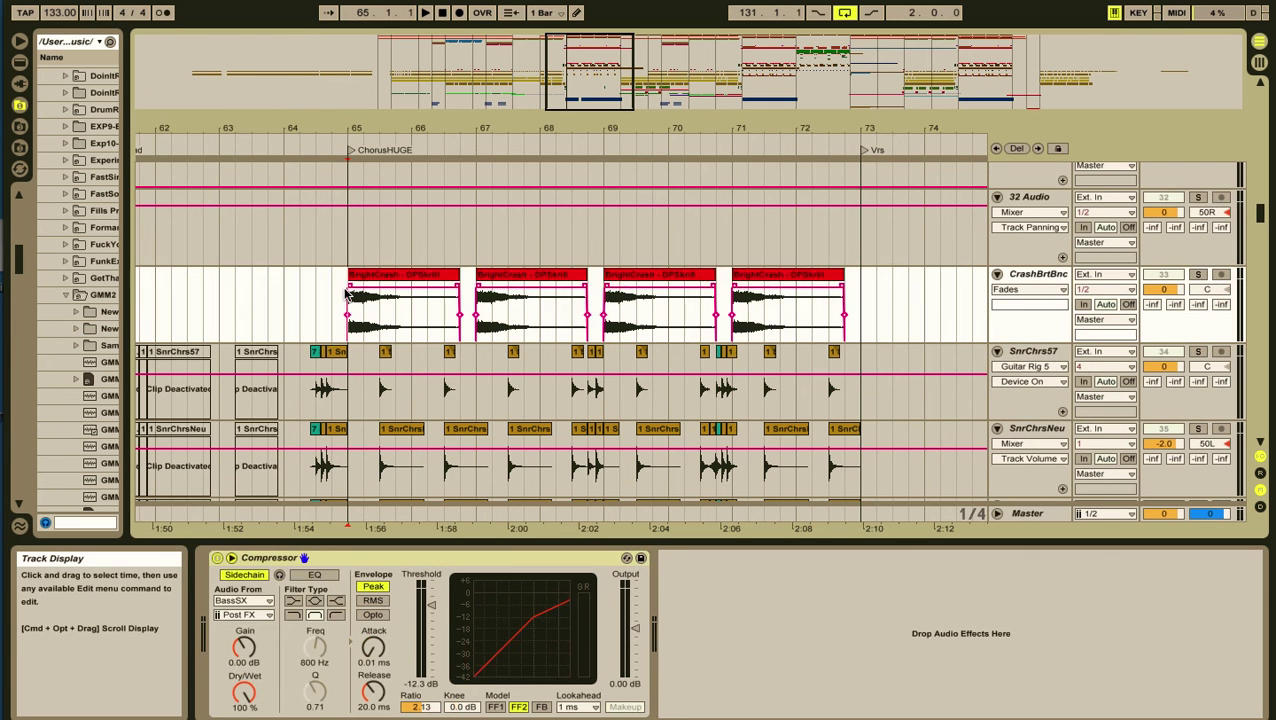
click(1199, 276)
key(space)
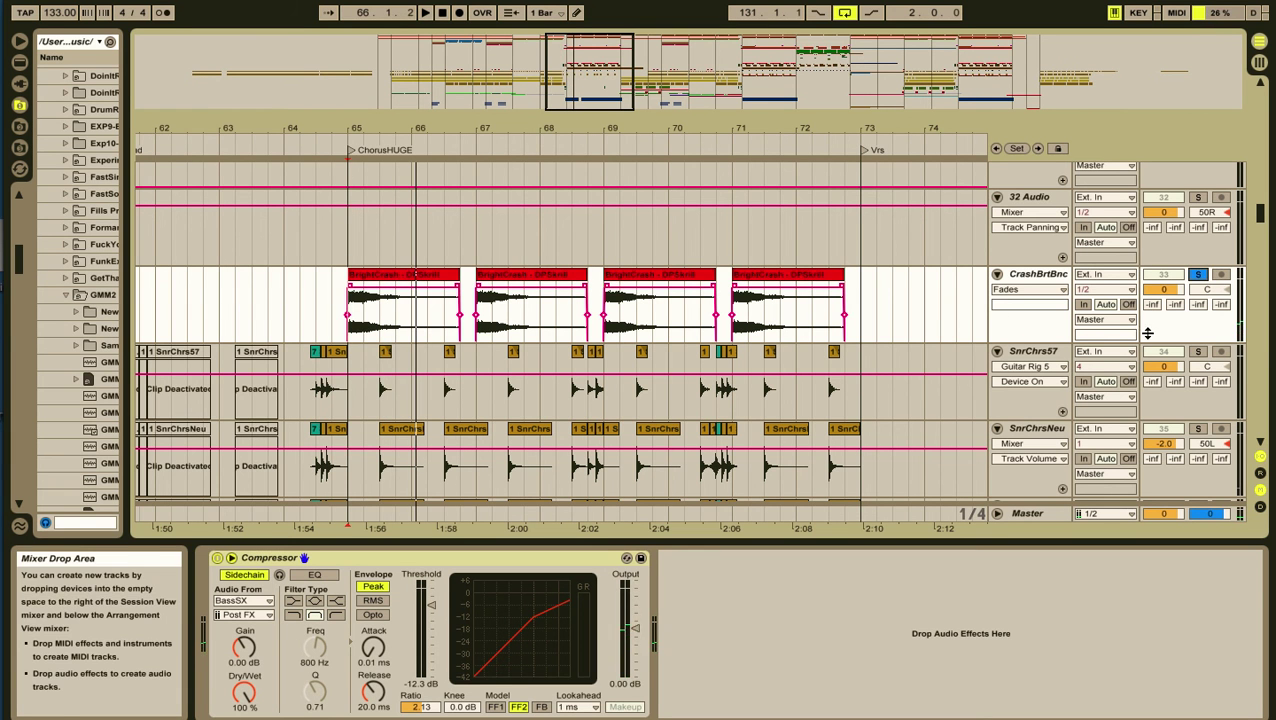
Step: Solo the SnrChrs57, SnrChrsNeu and SnrChrsOkt tracks, play the snares together and show the effects on SnrChrs57
click(1198, 351)
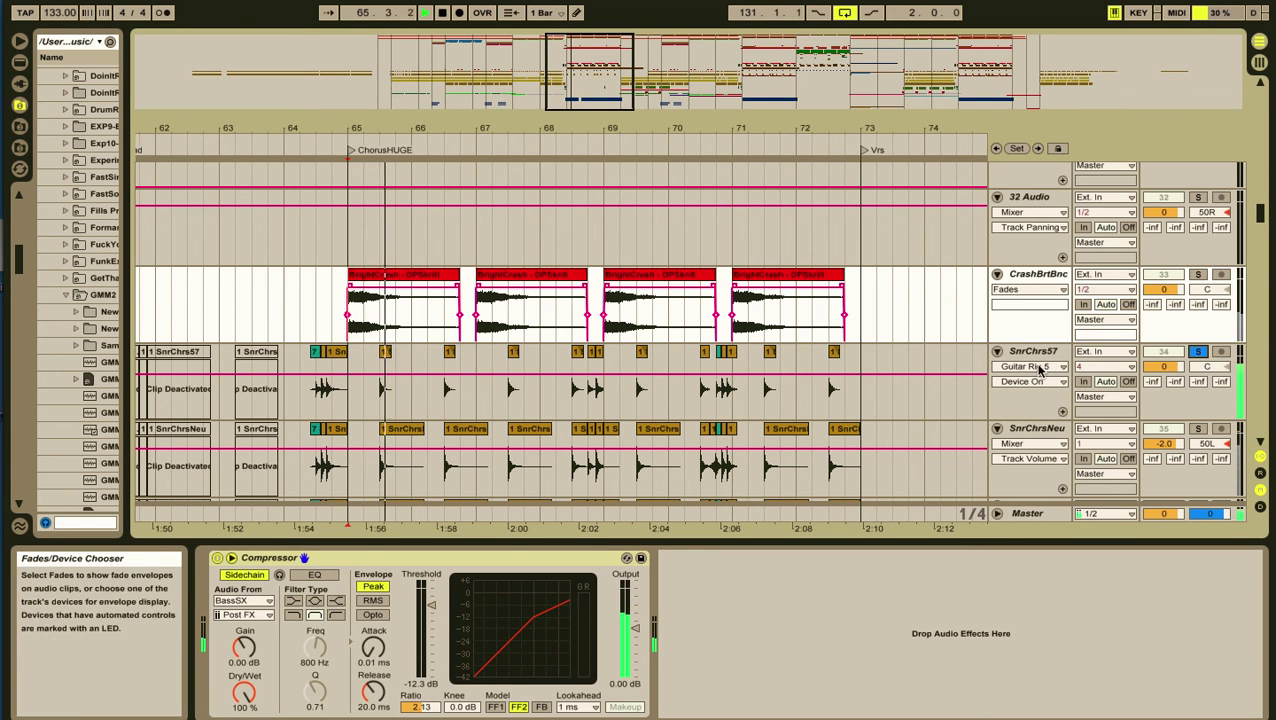
scroll(938, 365, down, 2)
key(space)
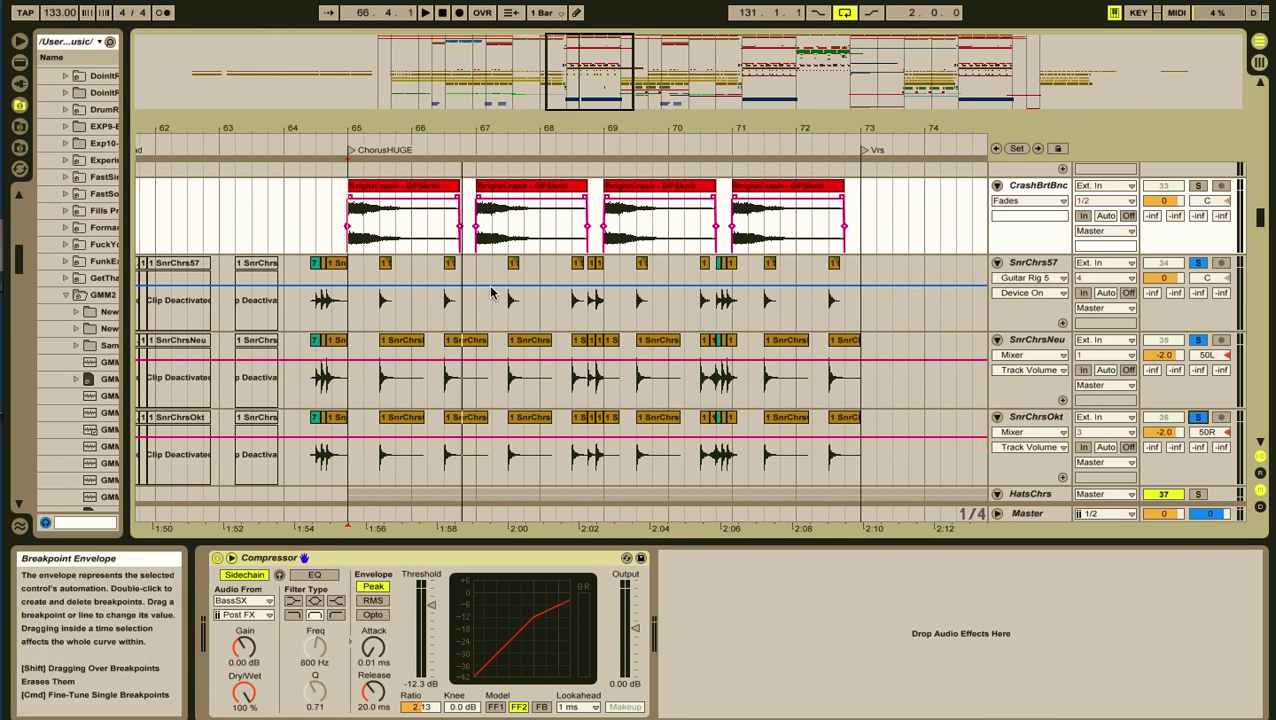
click(372, 308)
key(space)
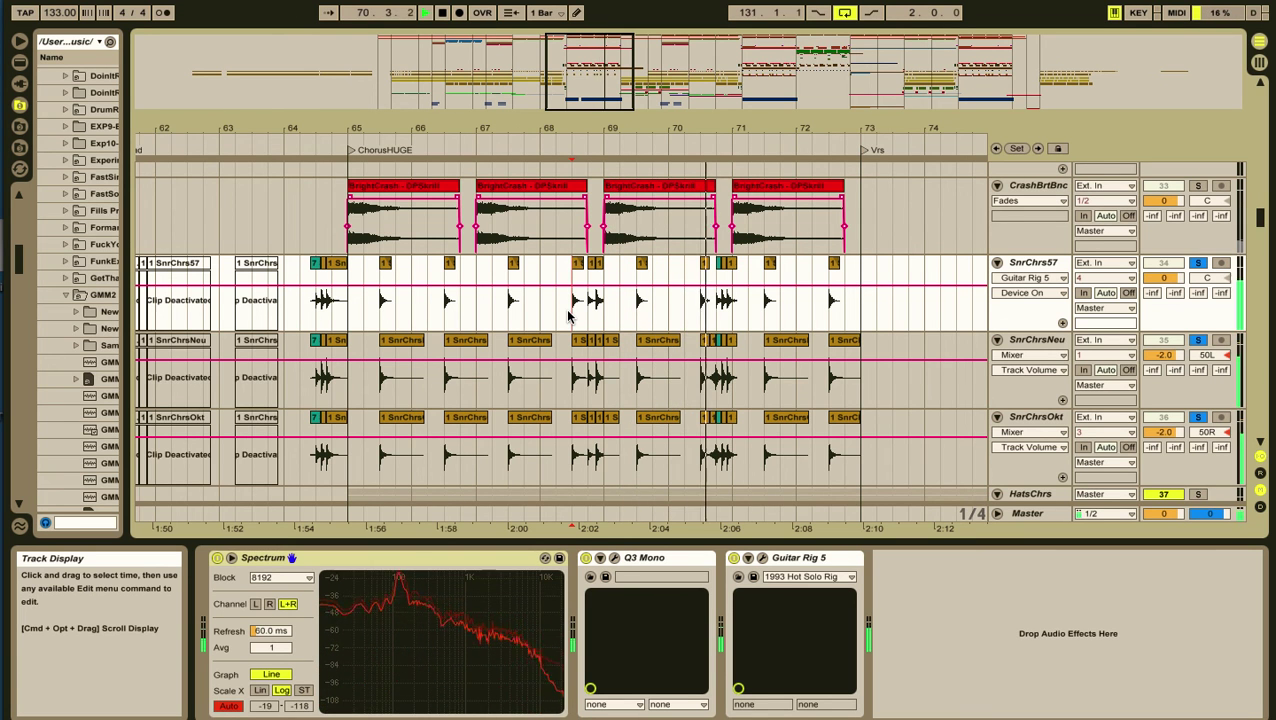
key(space)
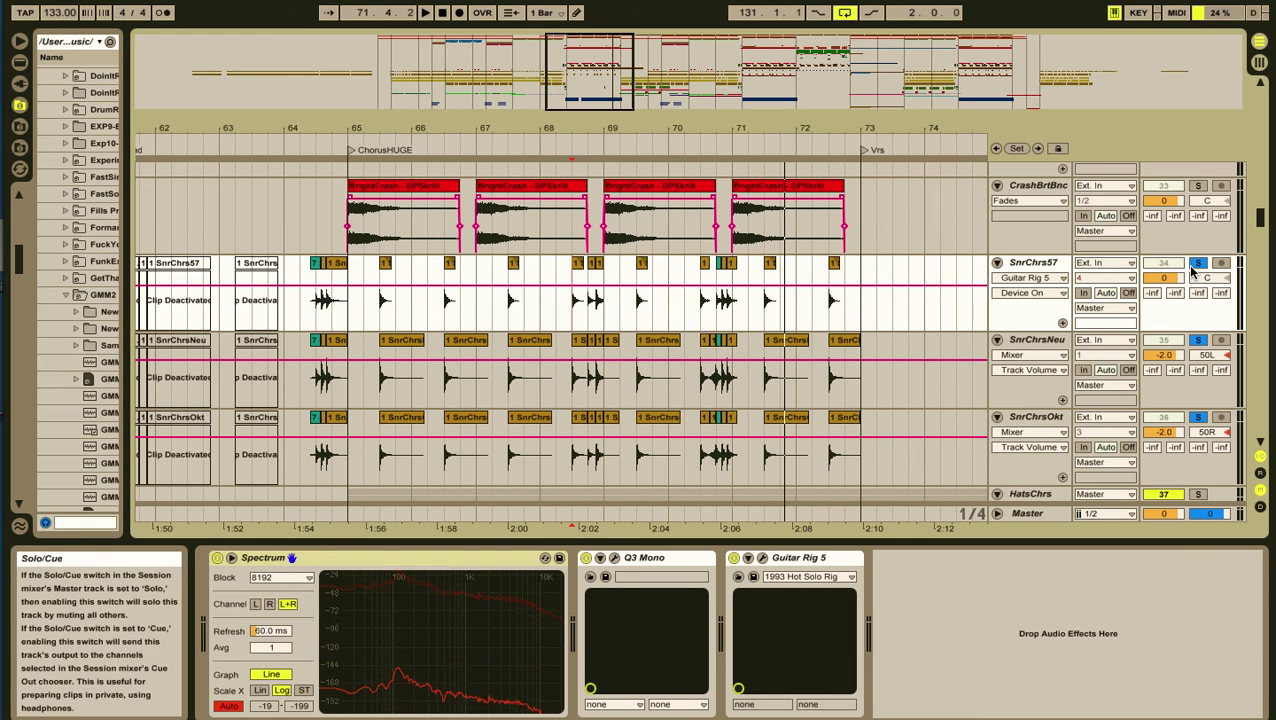
Step: Take the chorus snares out of solo and play the HatsChrs group in solo from bar 65
click(1195, 264)
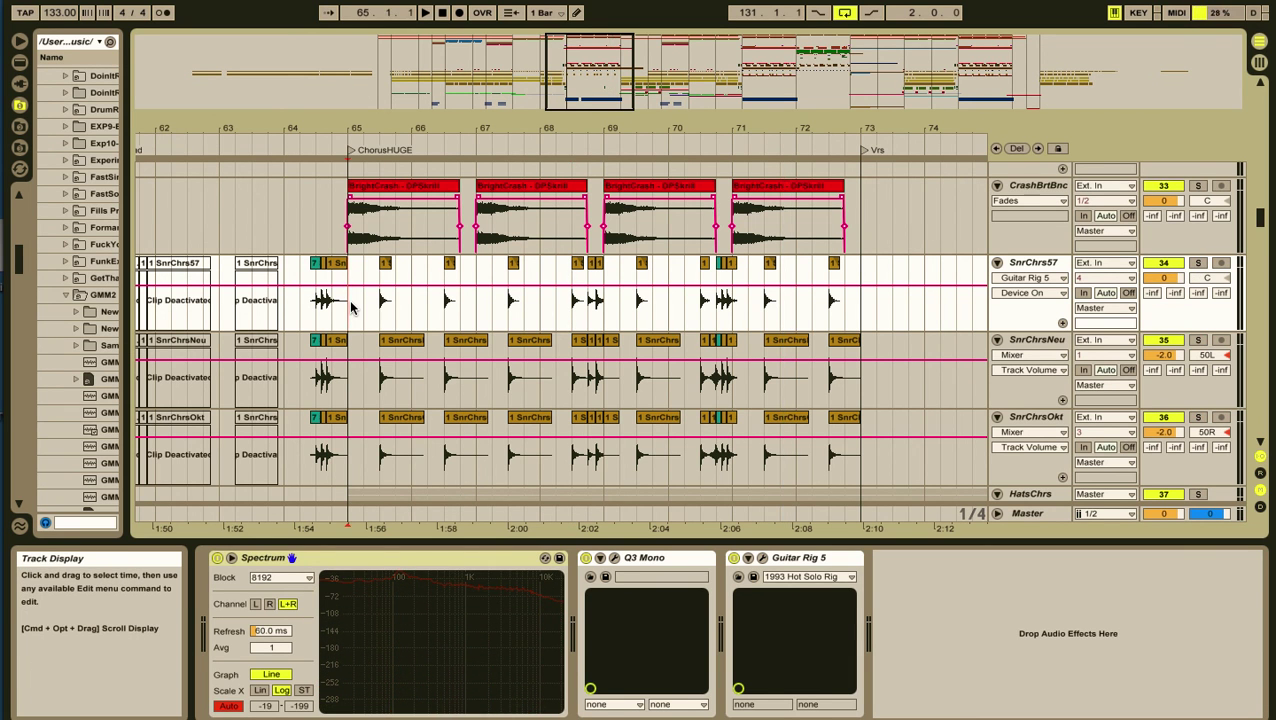
scroll(470, 312, down, 8)
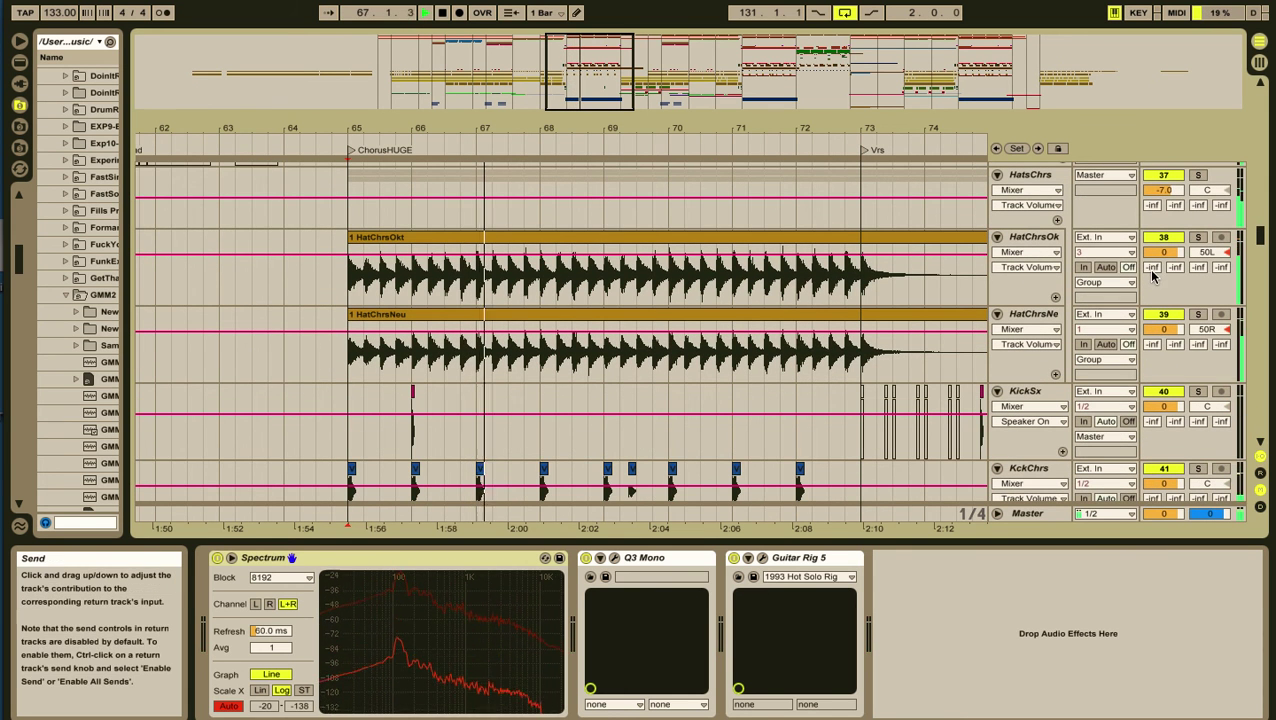
click(1202, 175)
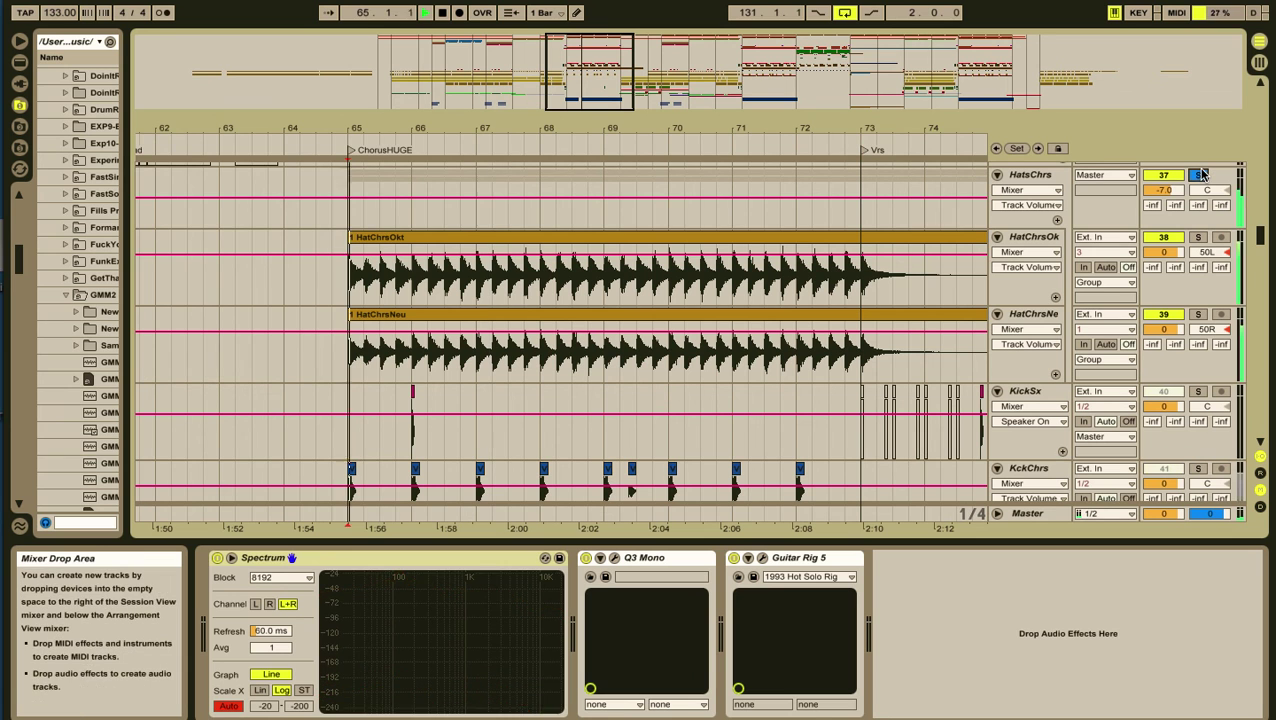
click(342, 283)
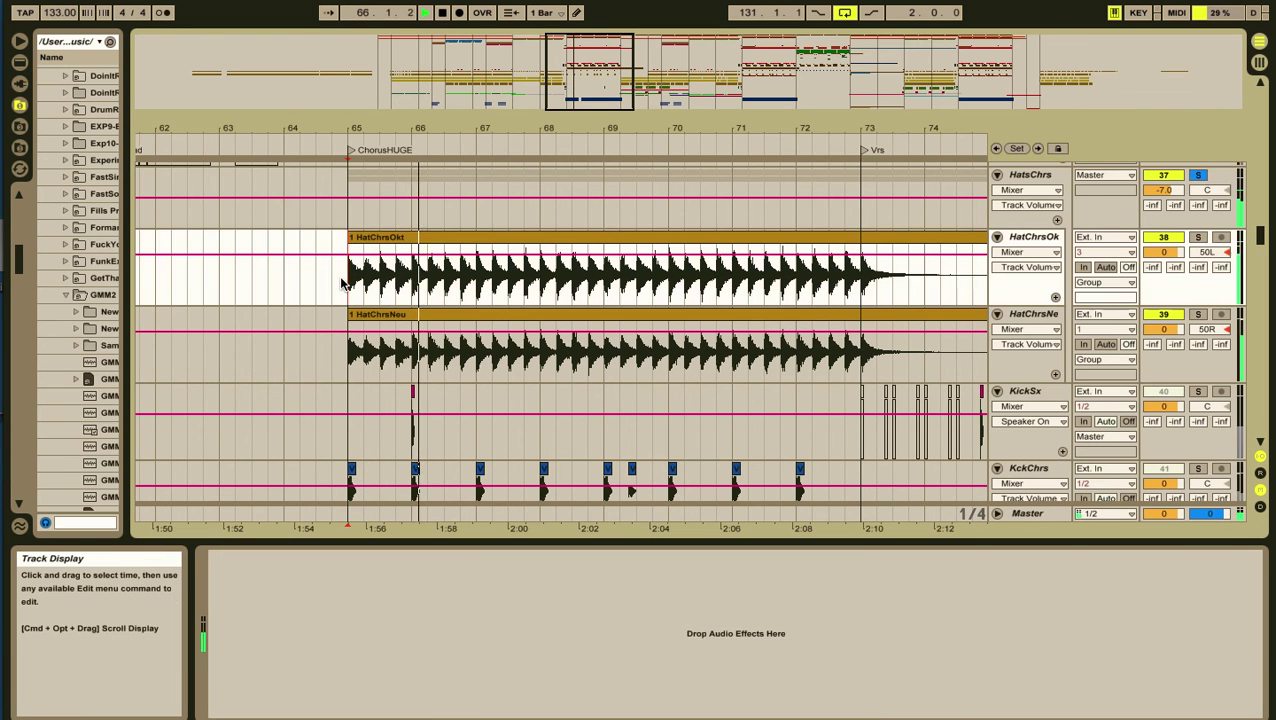
Step: Show the effects on HatsChrs, inspect its Q1 Stereo equalizer and close the equalizer window
click(347, 225)
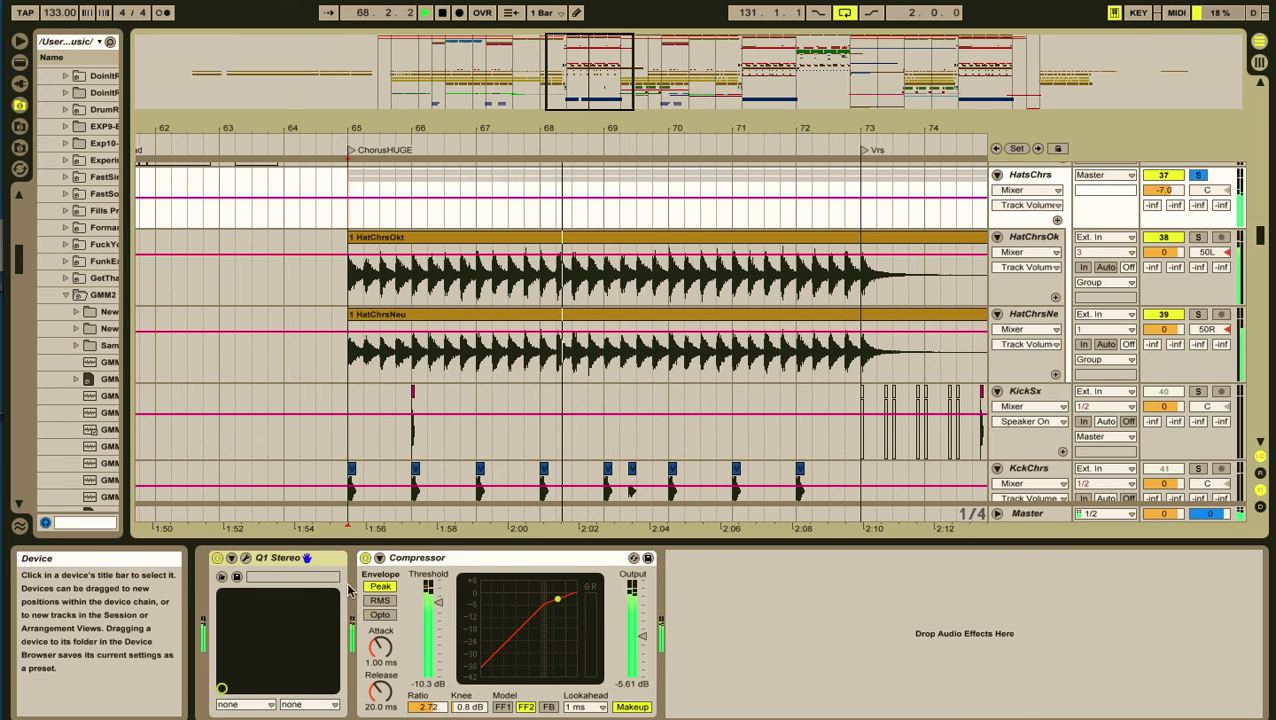
click(247, 558)
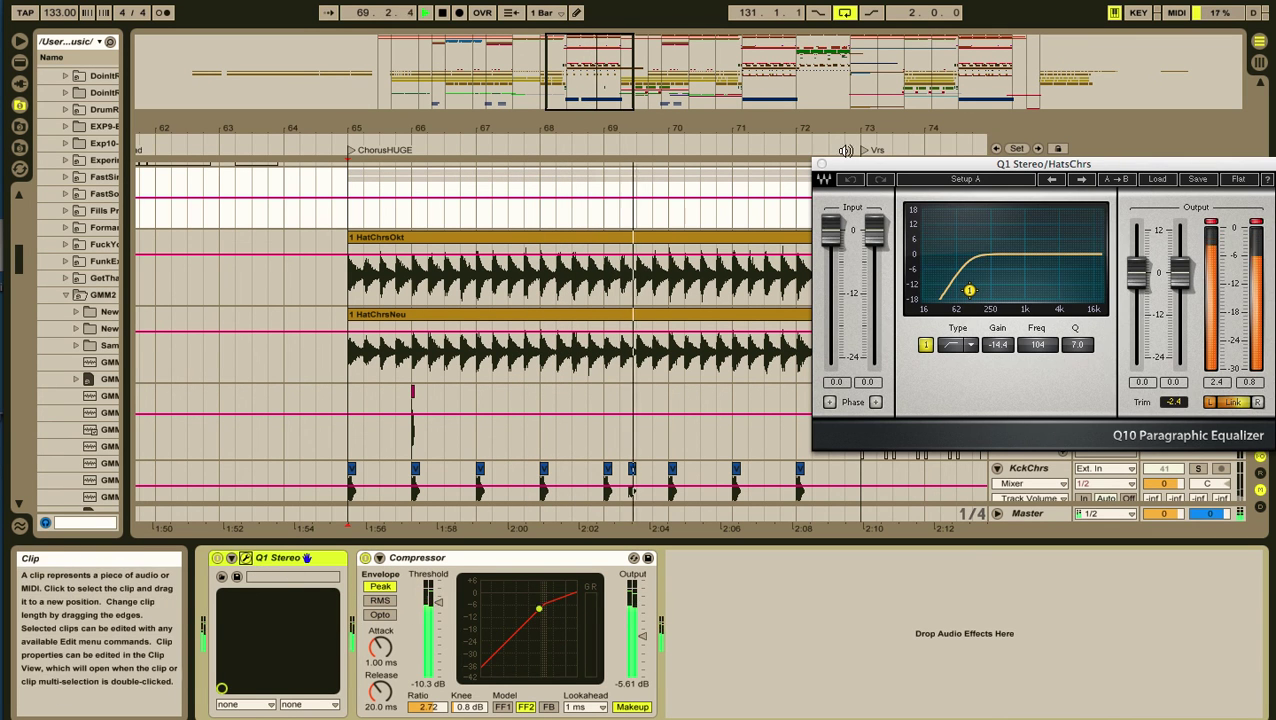
click(823, 162)
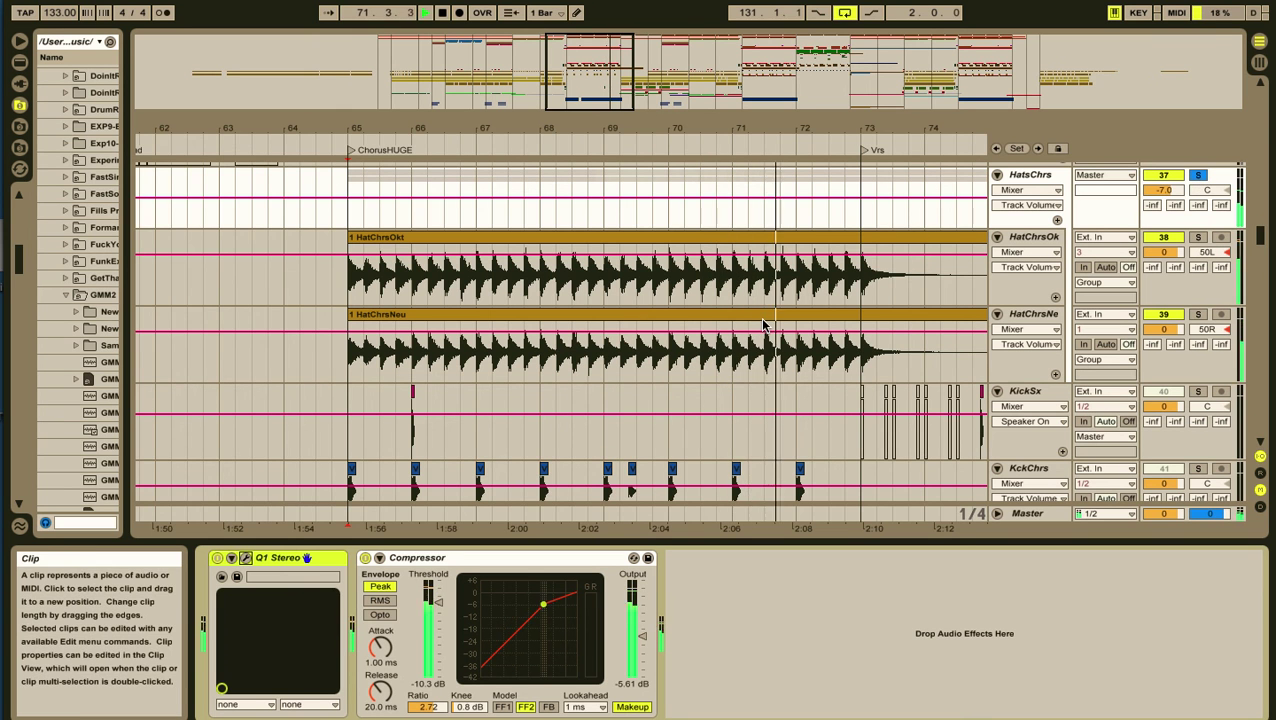
scroll(763, 325, down, 3)
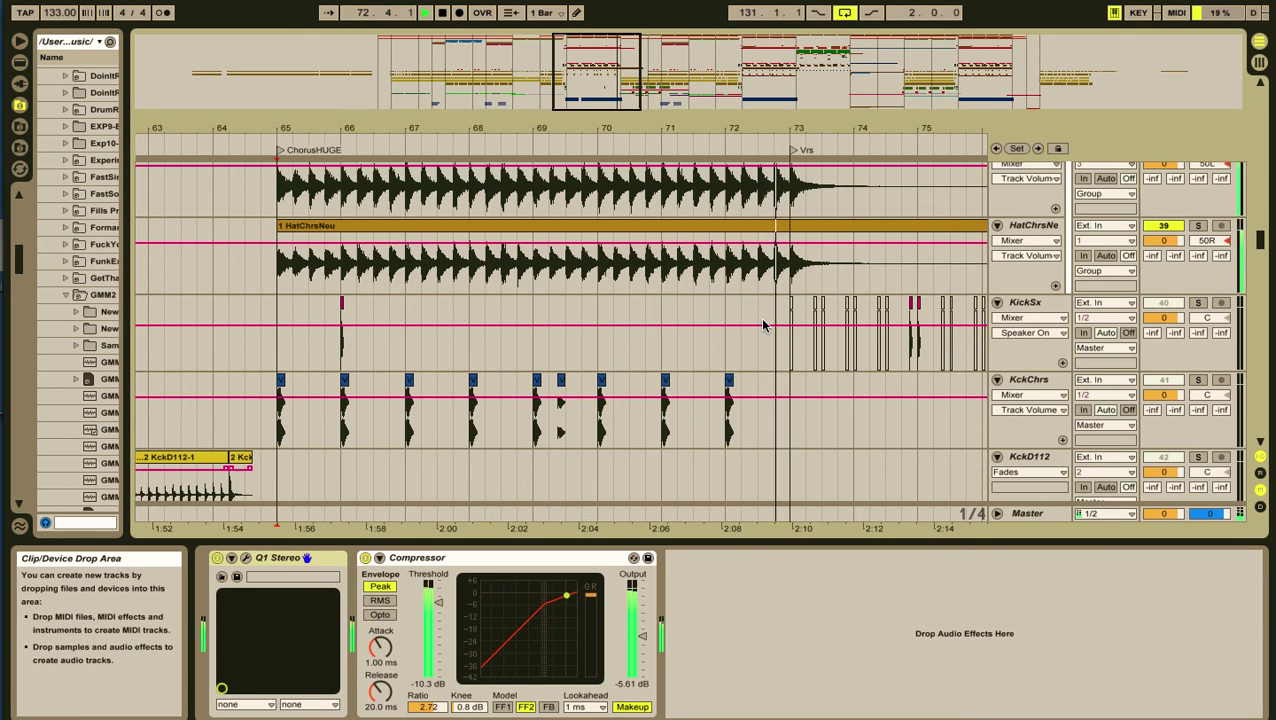
Step: Take HatsChrs out of solo and play the full chorus mix briefly from bar 65
scroll(763, 325, up, 3)
click(1197, 175)
key(space)
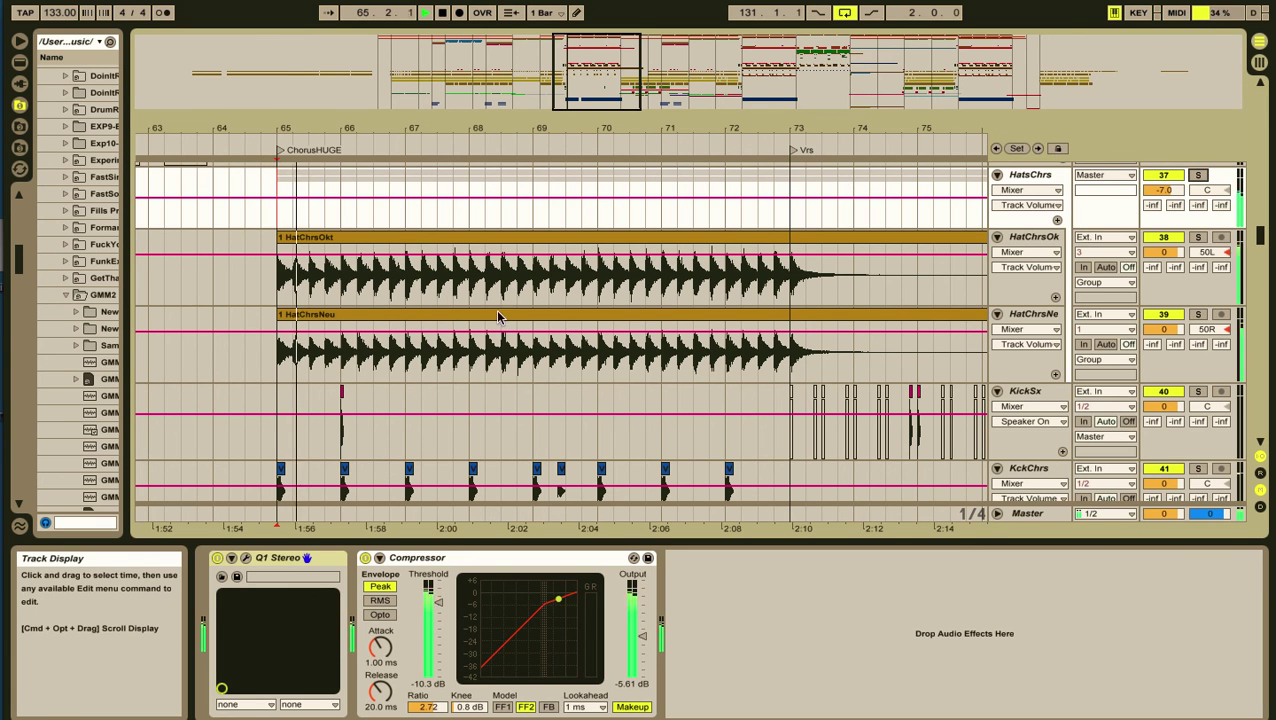
scroll(450, 368, down, 5)
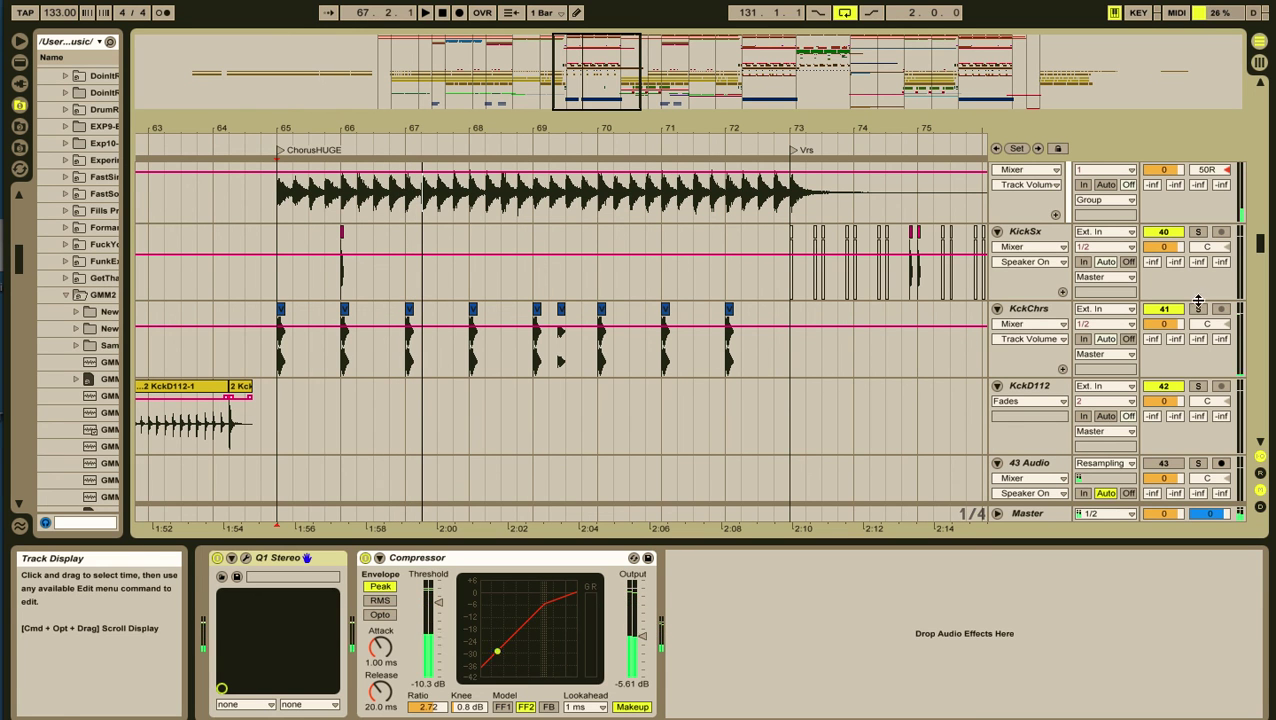
click(1198, 309)
key(space)
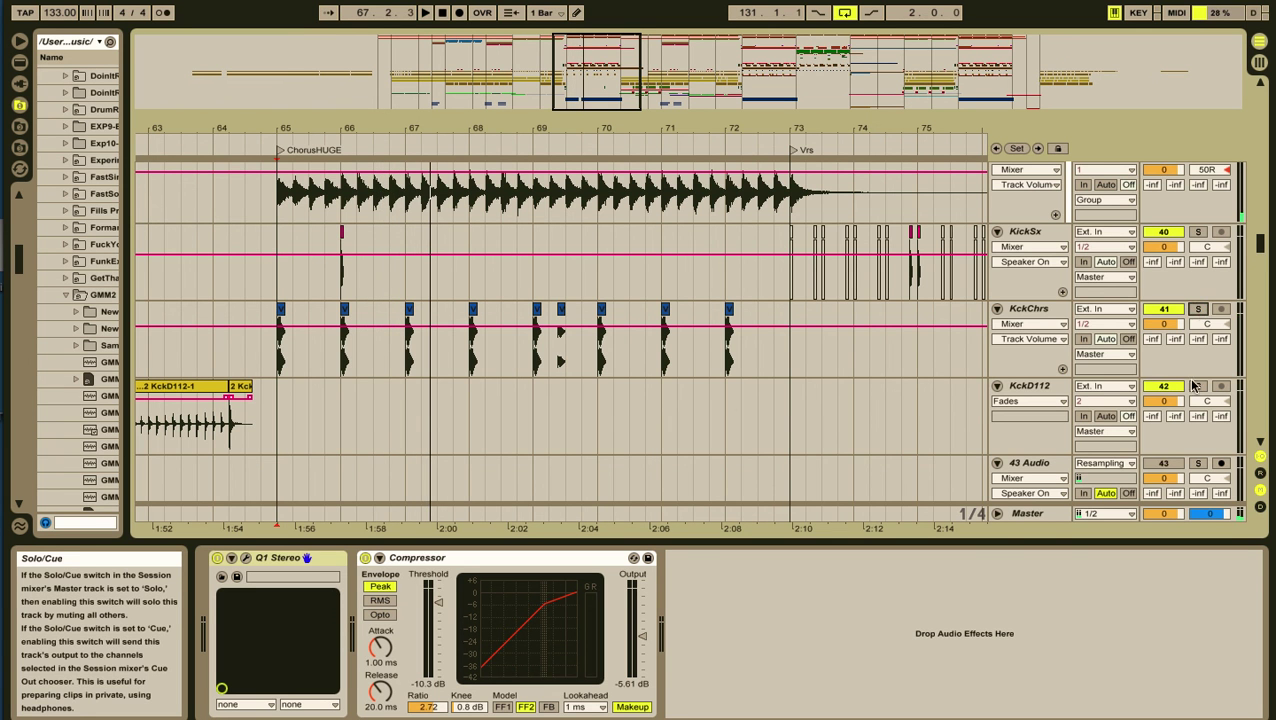
Step: Show the compressor on KckNeu, dismiss the chat pop-up, and play KckOkt in solo from bar 65
scroll(627, 413, down, 10)
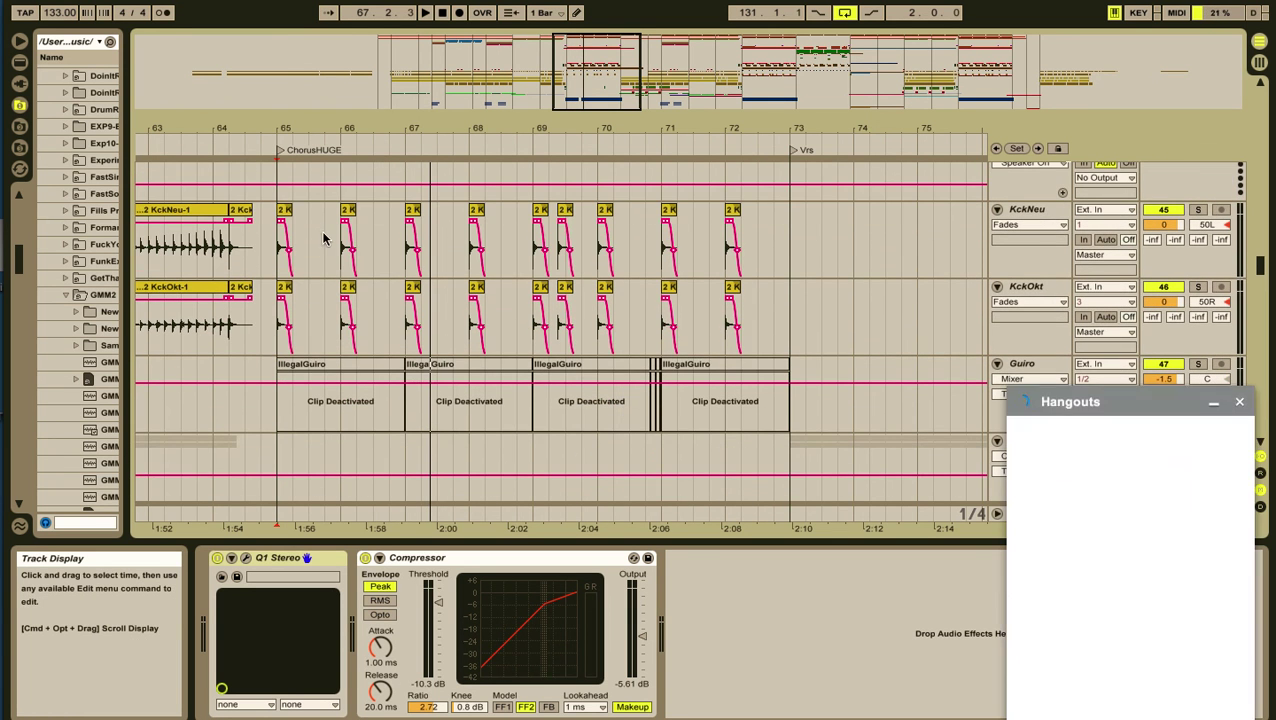
click(280, 240)
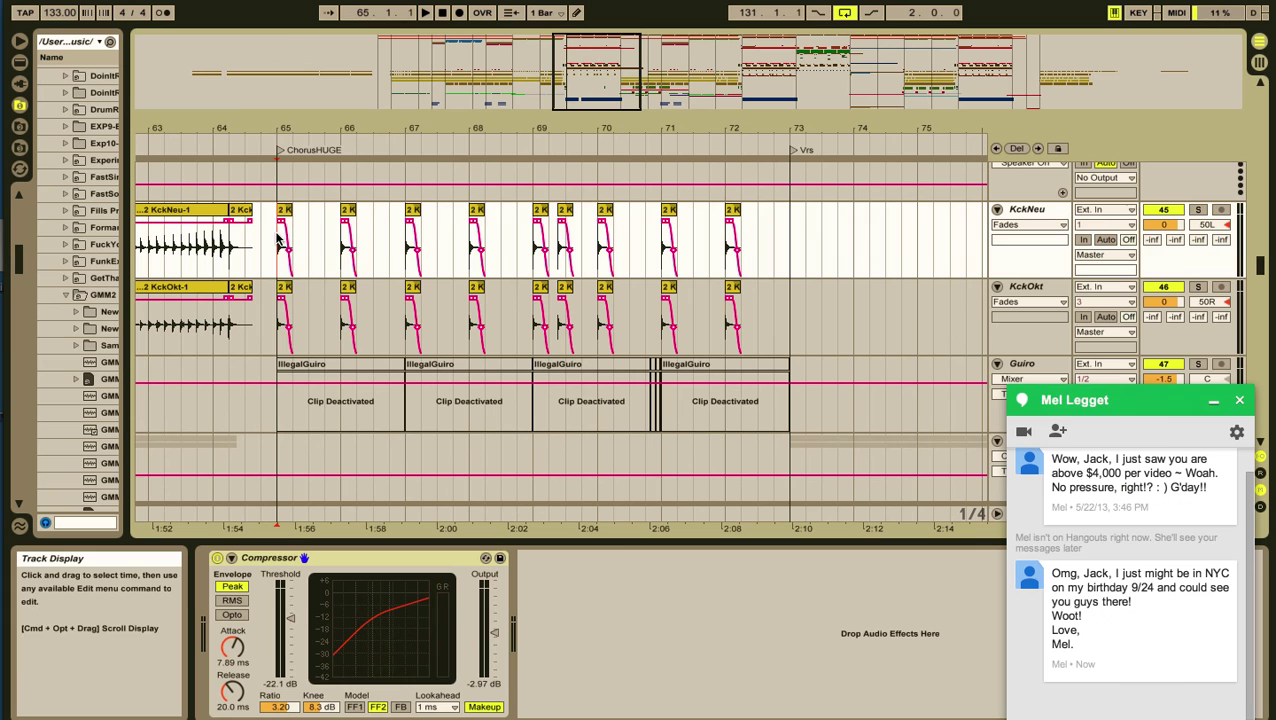
click(1239, 400)
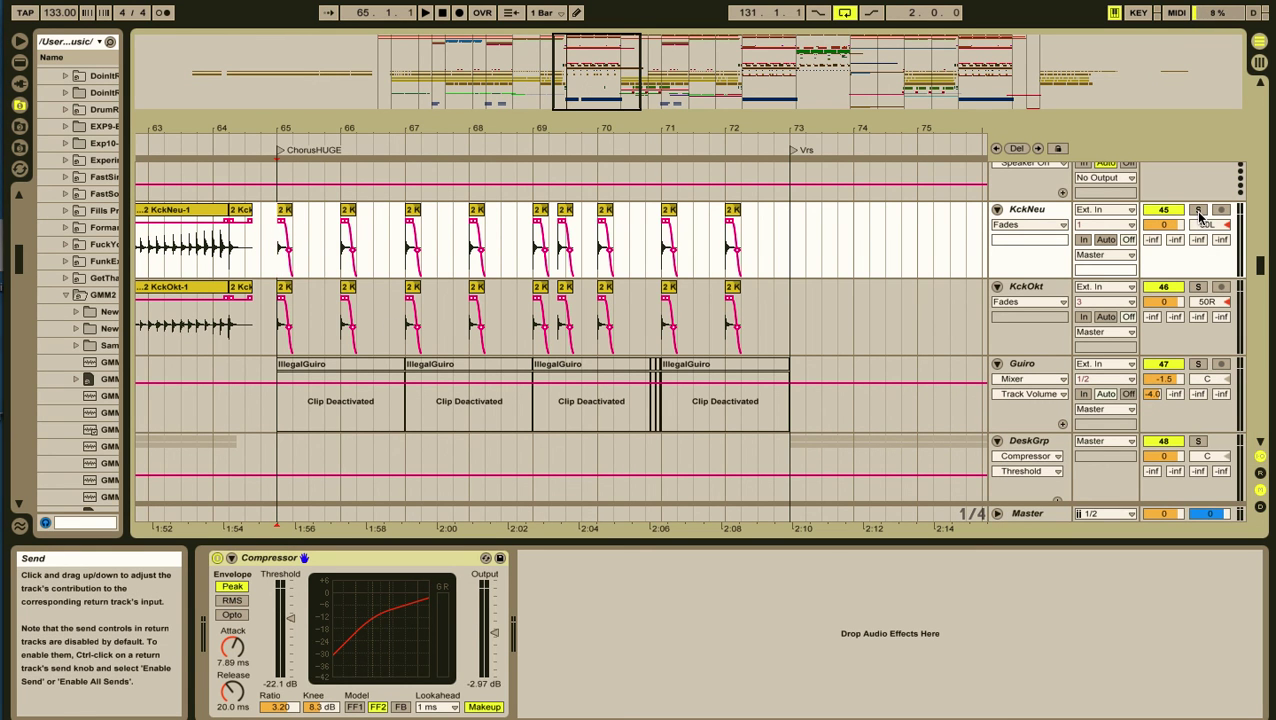
click(1198, 287)
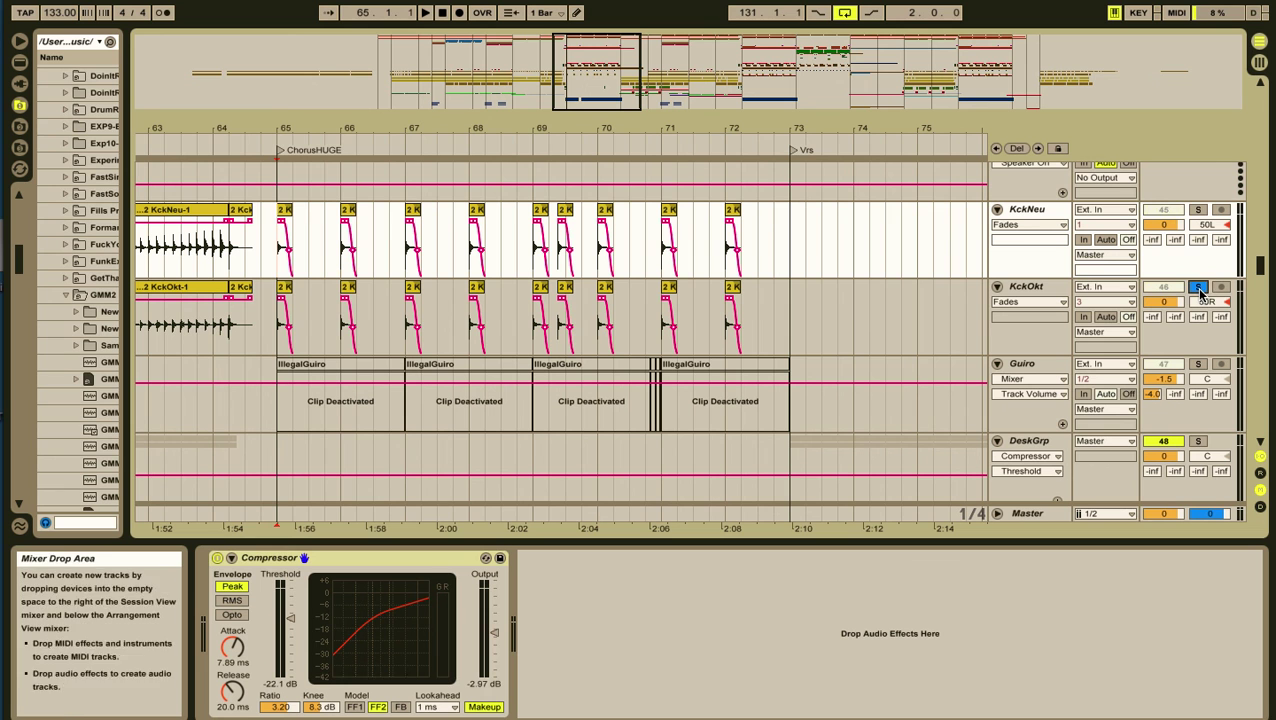
key(space)
Step: Solo the KckChrs track and play its kicks several times from bar 65
scroll(490, 277, up, 3)
scroll(490, 277, up, 2)
click(1198, 221)
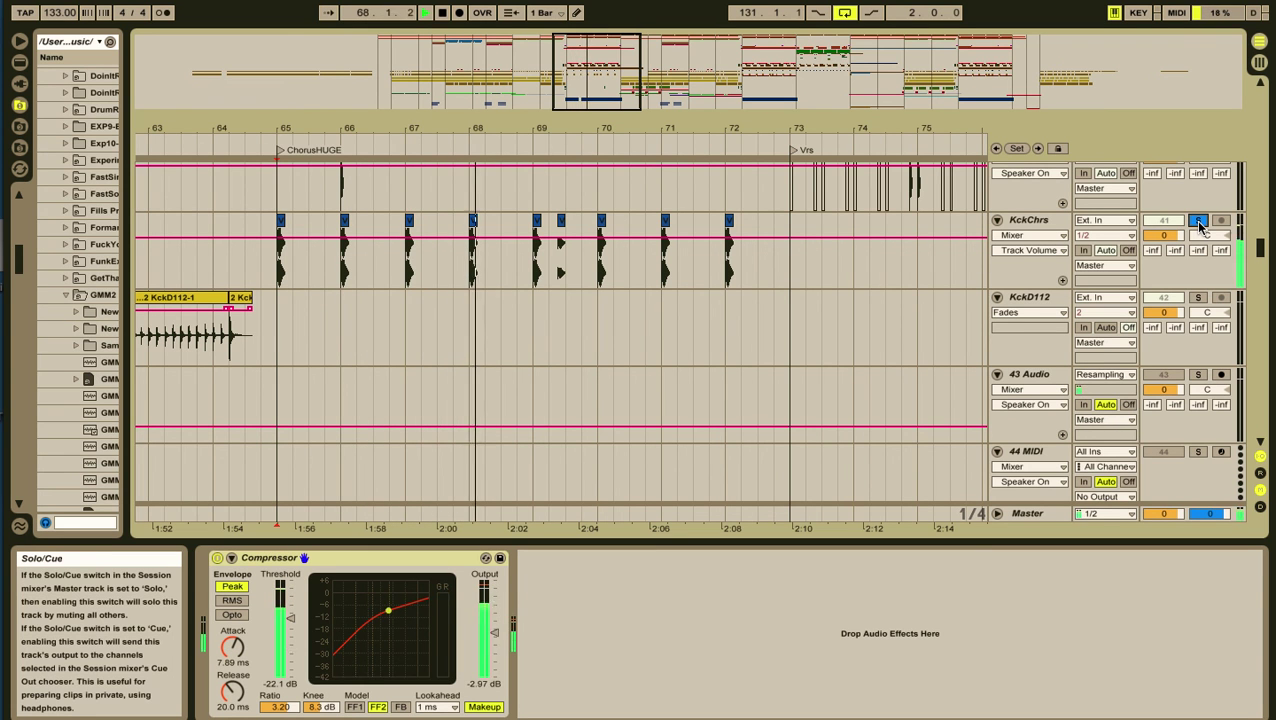
key(space)
key(space)
key(space)
key(space)
key(space)
key(space)
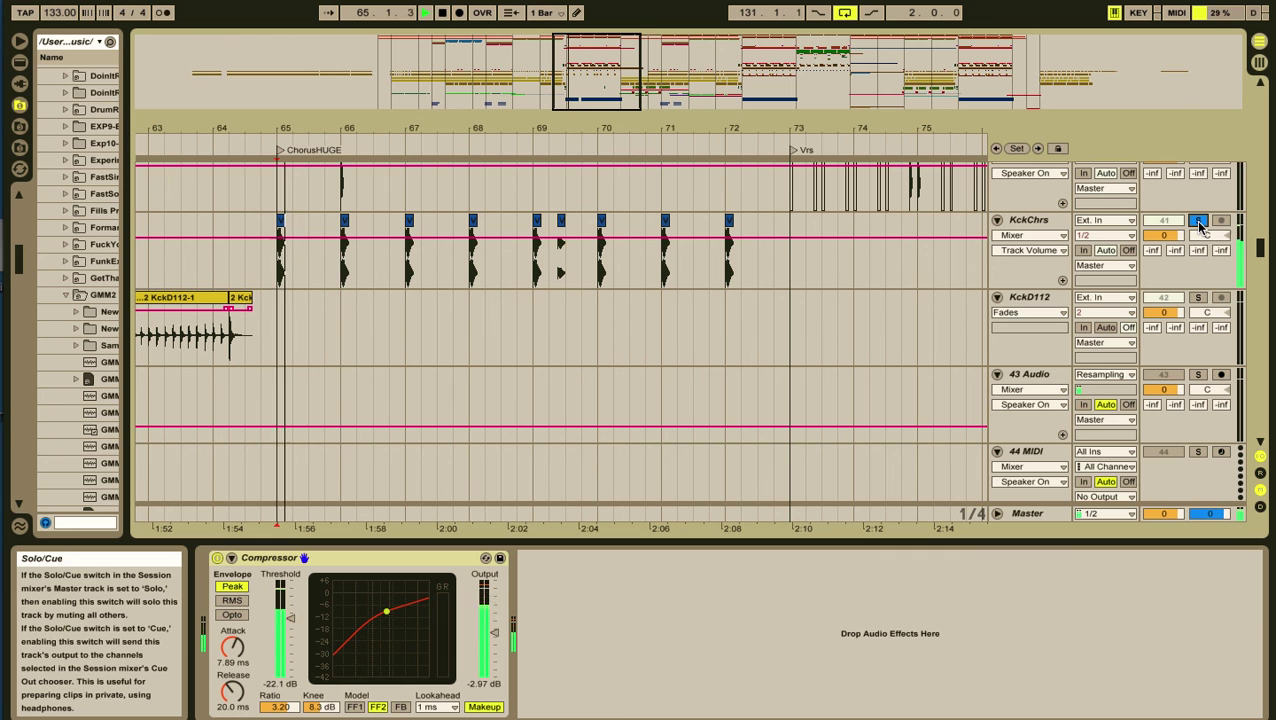
key(space)
Step: Find the VxChrsGrp vocal group further down and play its layered takes in solo from bar 65
scroll(738, 367, down, 10)
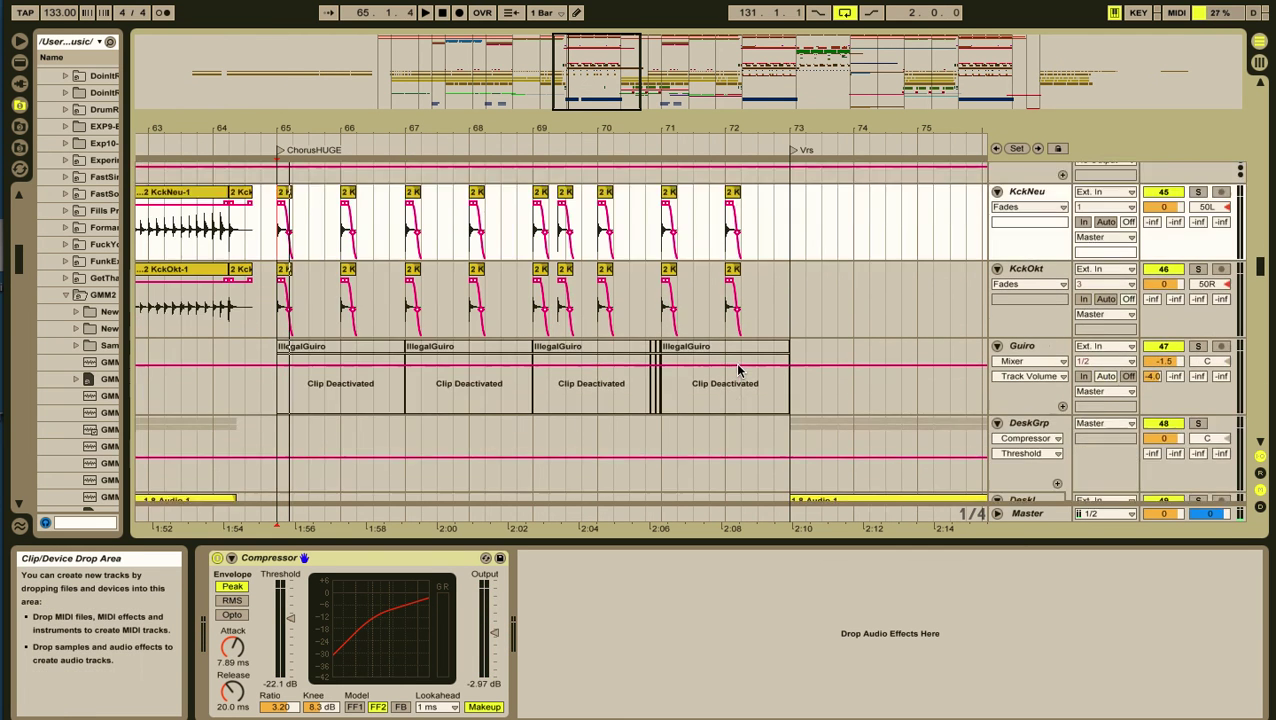
scroll(717, 368, down, 10)
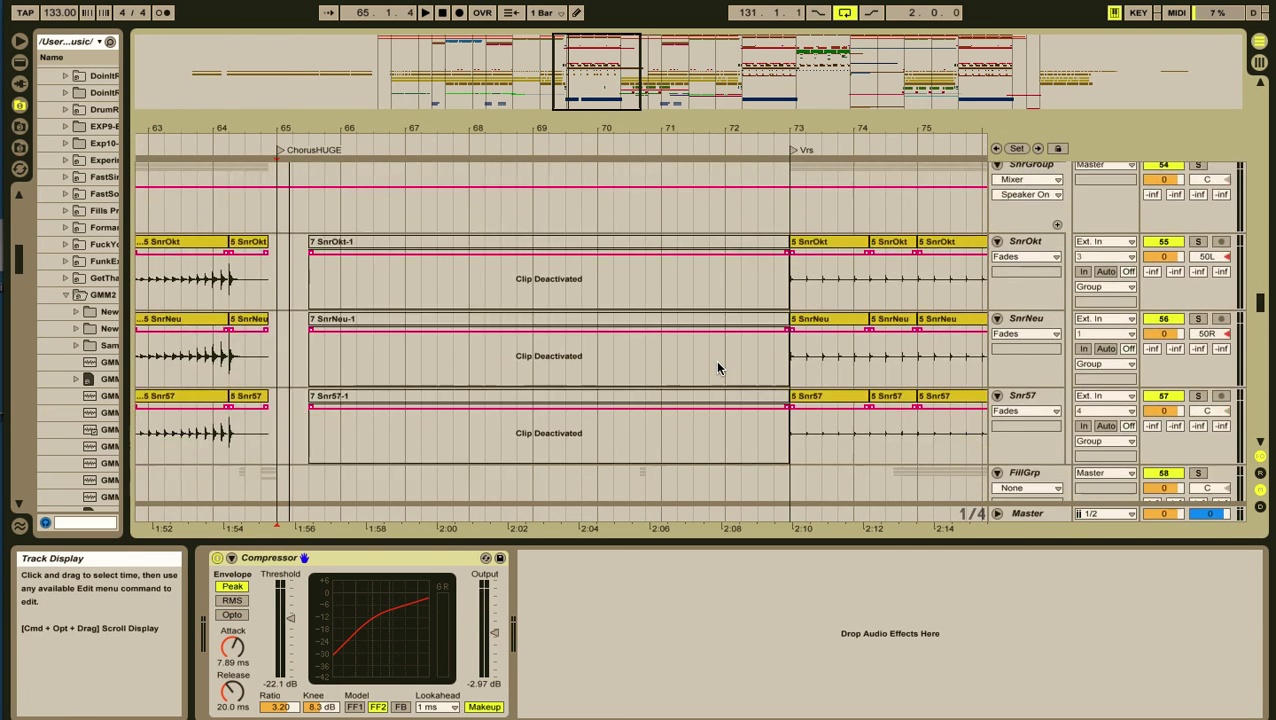
scroll(717, 368, down, 8)
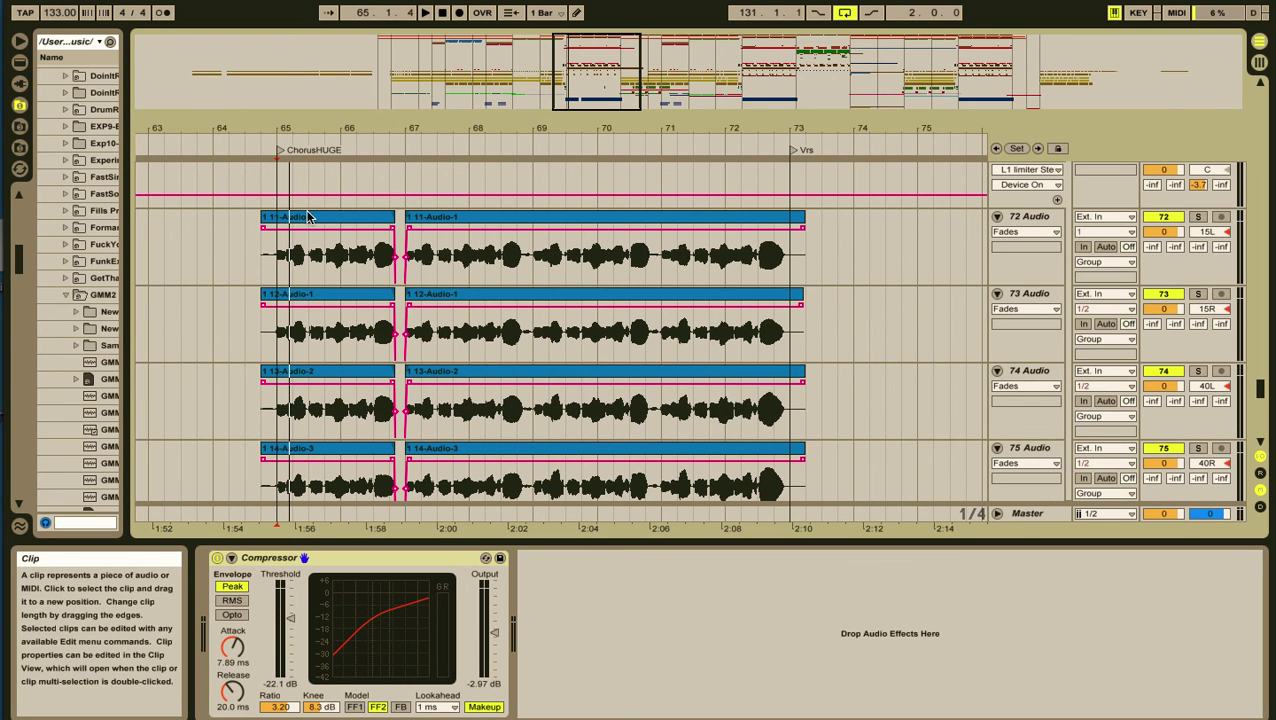
scroll(446, 272, down, 3)
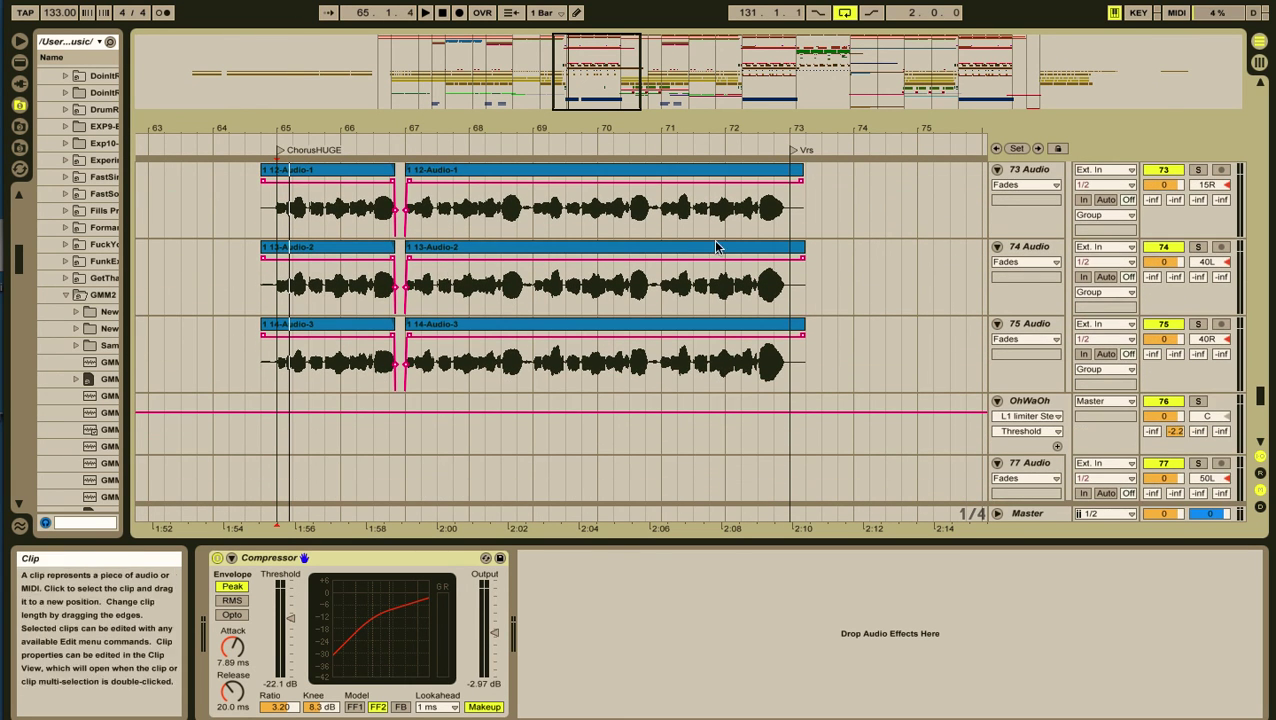
scroll(716, 247, up, 3)
click(1200, 190)
key(space)
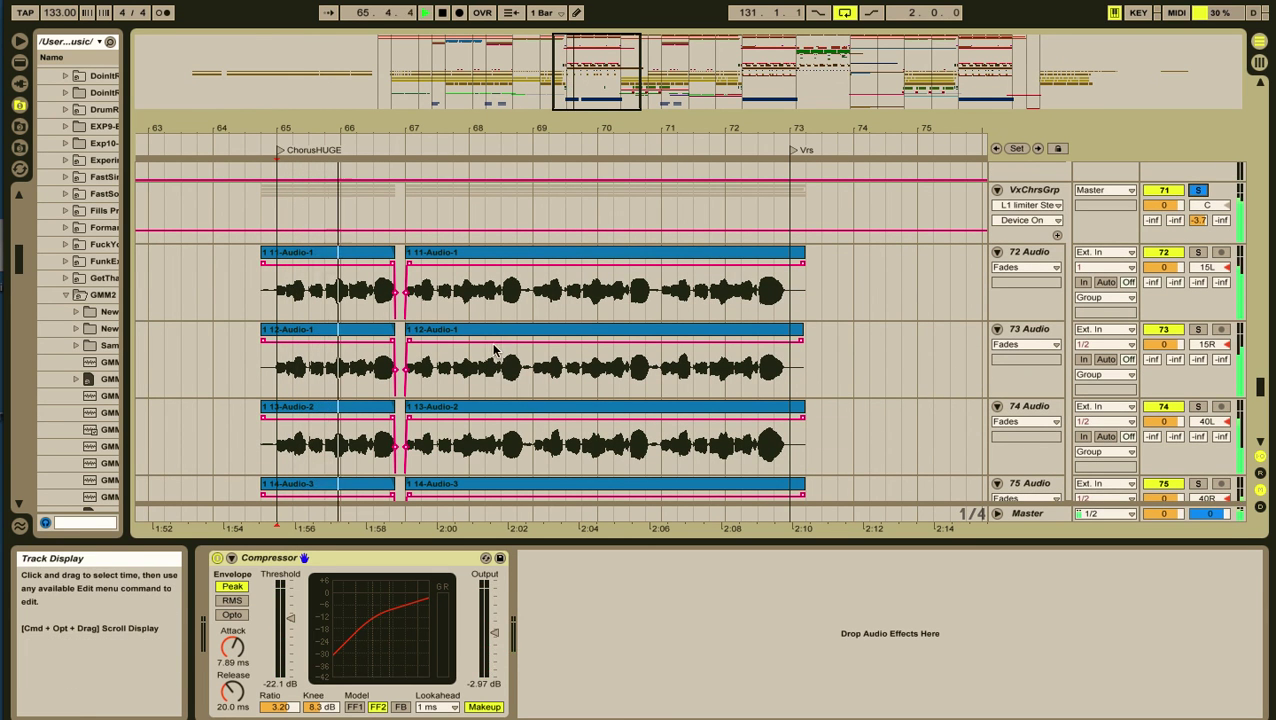
scroll(494, 349, down, 2)
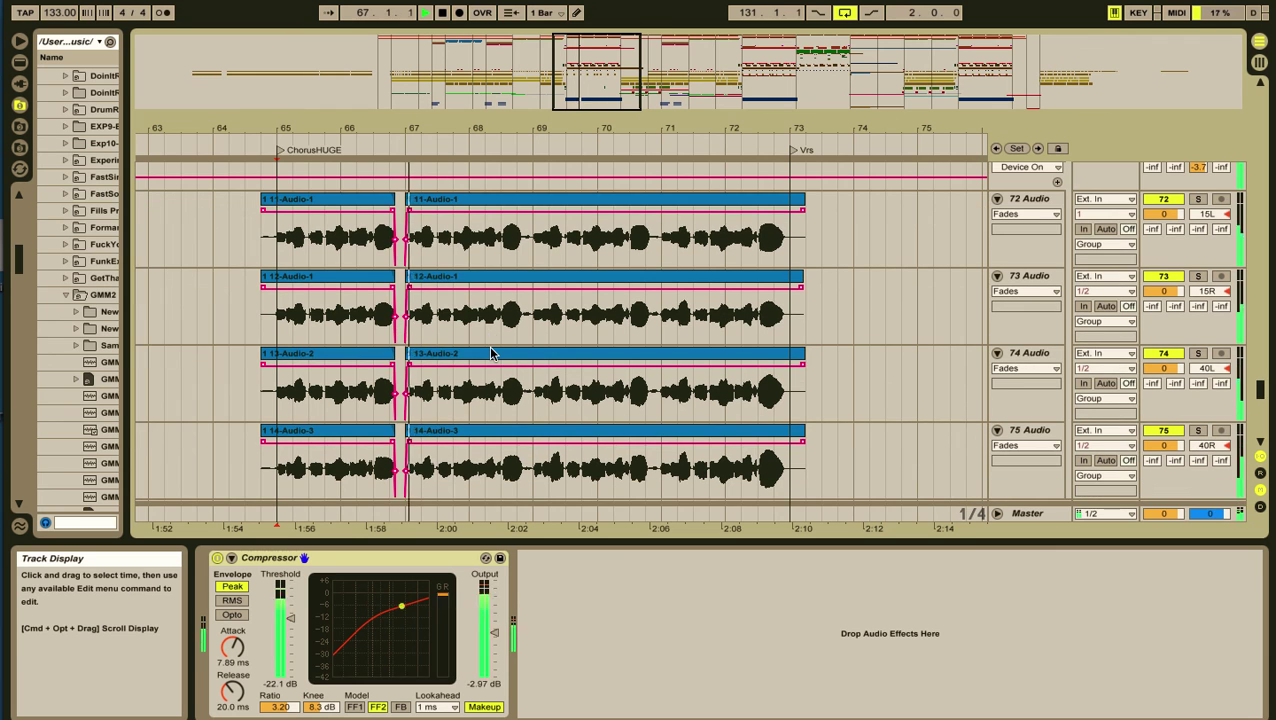
scroll(491, 353, down, 3)
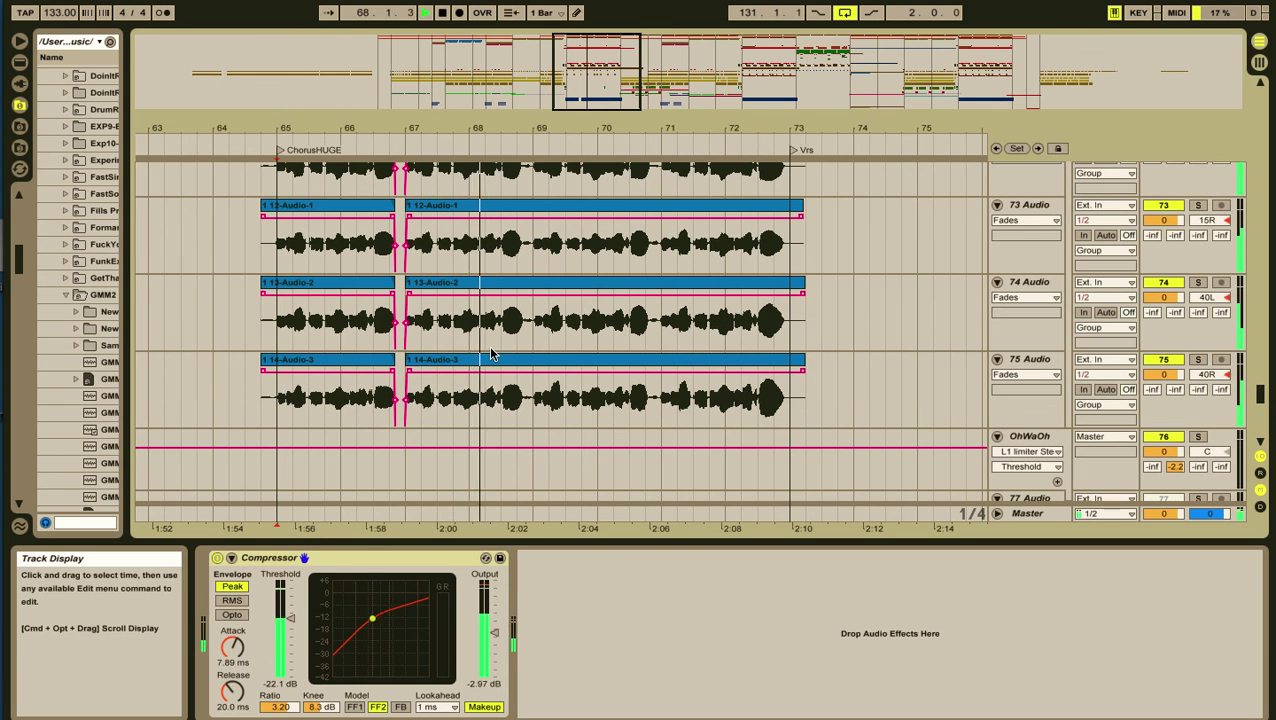
scroll(871, 270, up, 3)
scroll(871, 270, up, 3)
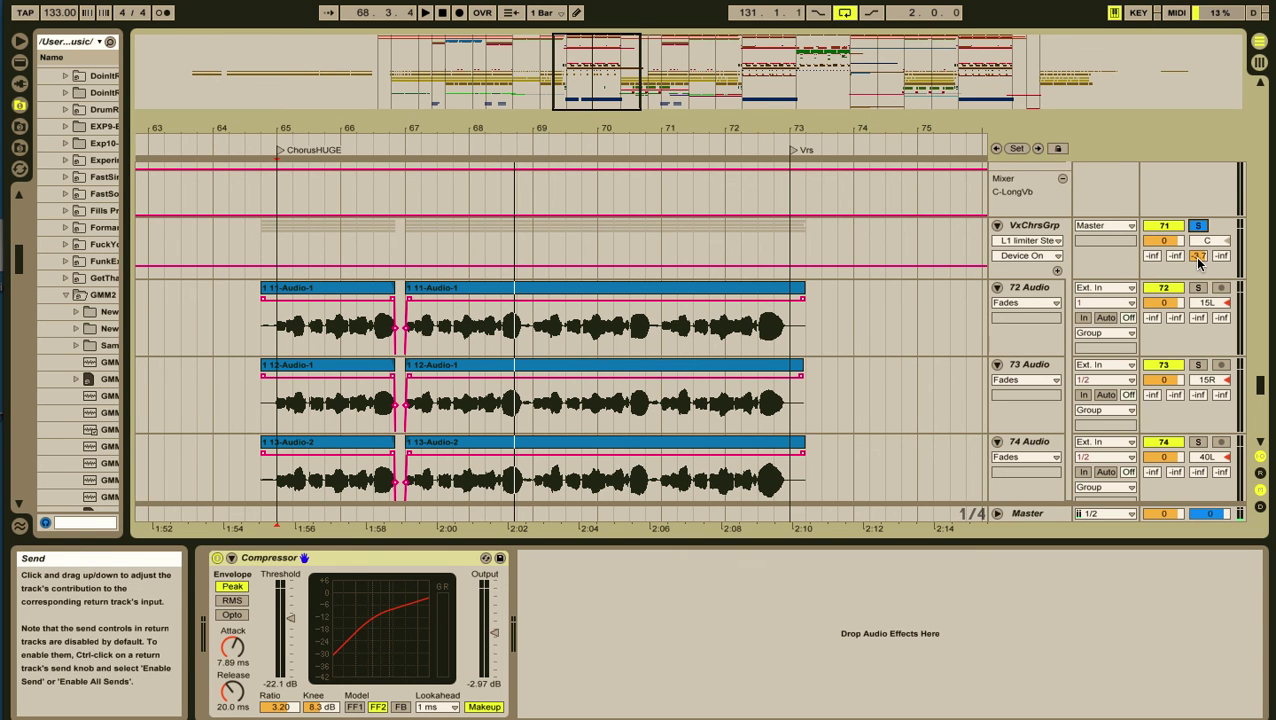
Step: Show the return tracks and examine the C LongVb effects, including the compressors sidechained to KckChrs and SnrChrs57
click(1261, 487)
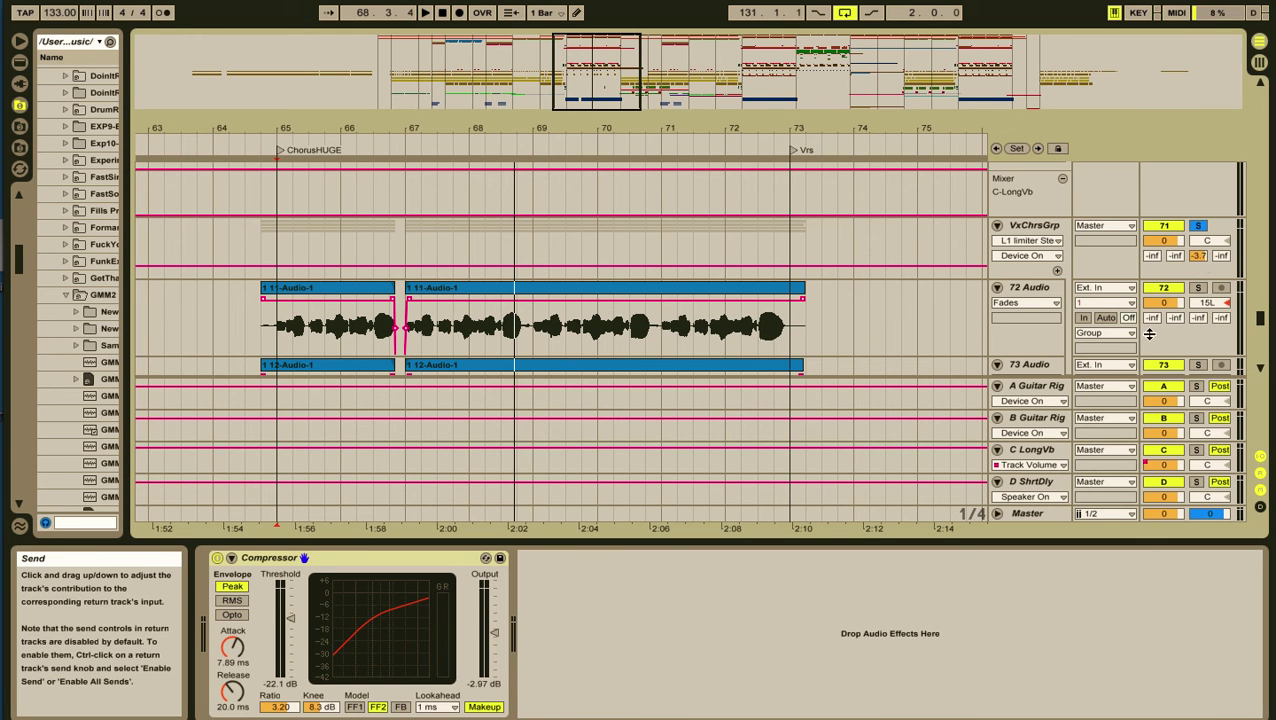
click(1032, 450)
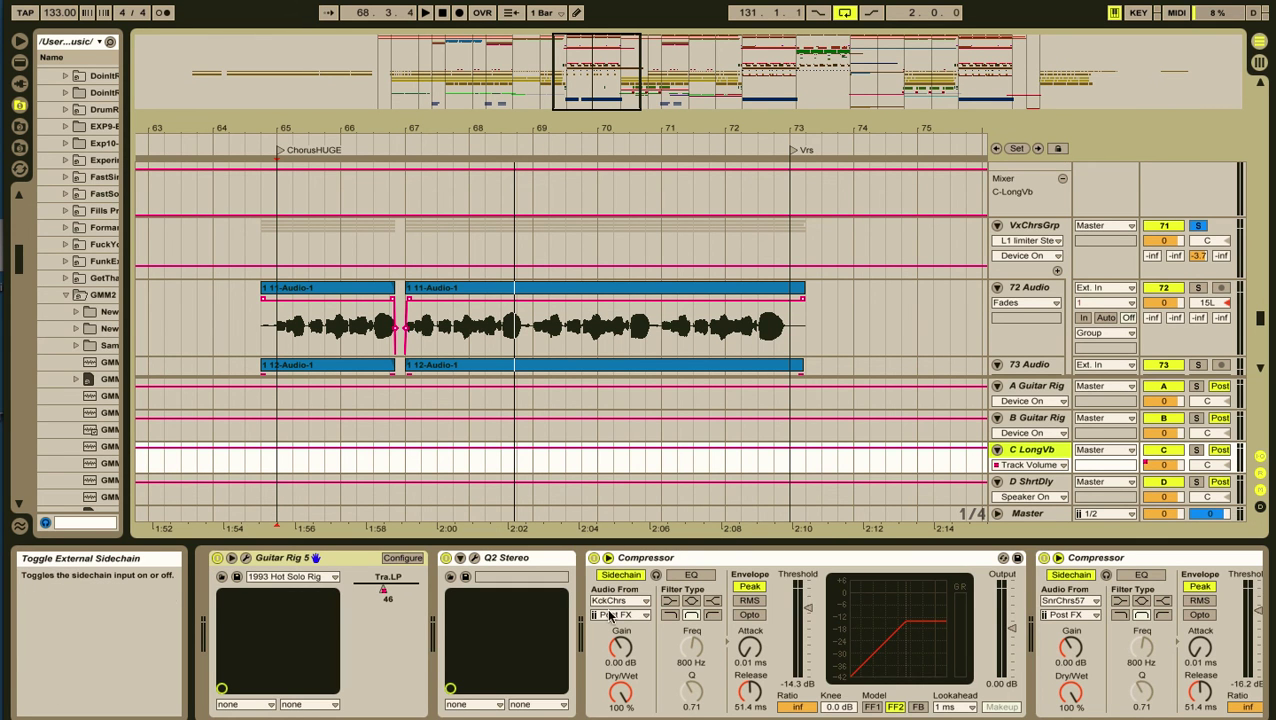
scroll(960, 600, right, 3)
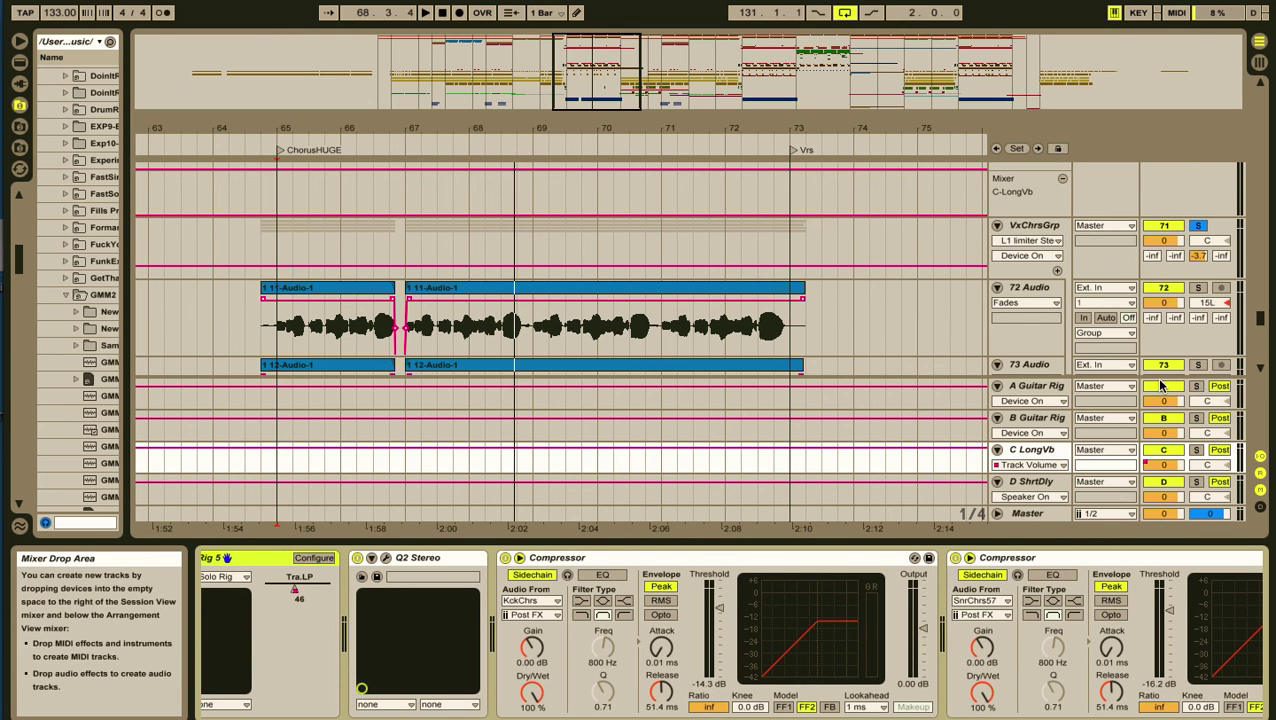
Step: Play the C LongVb return in solo from bar 65 and take it out of solo
click(1196, 450)
key(space)
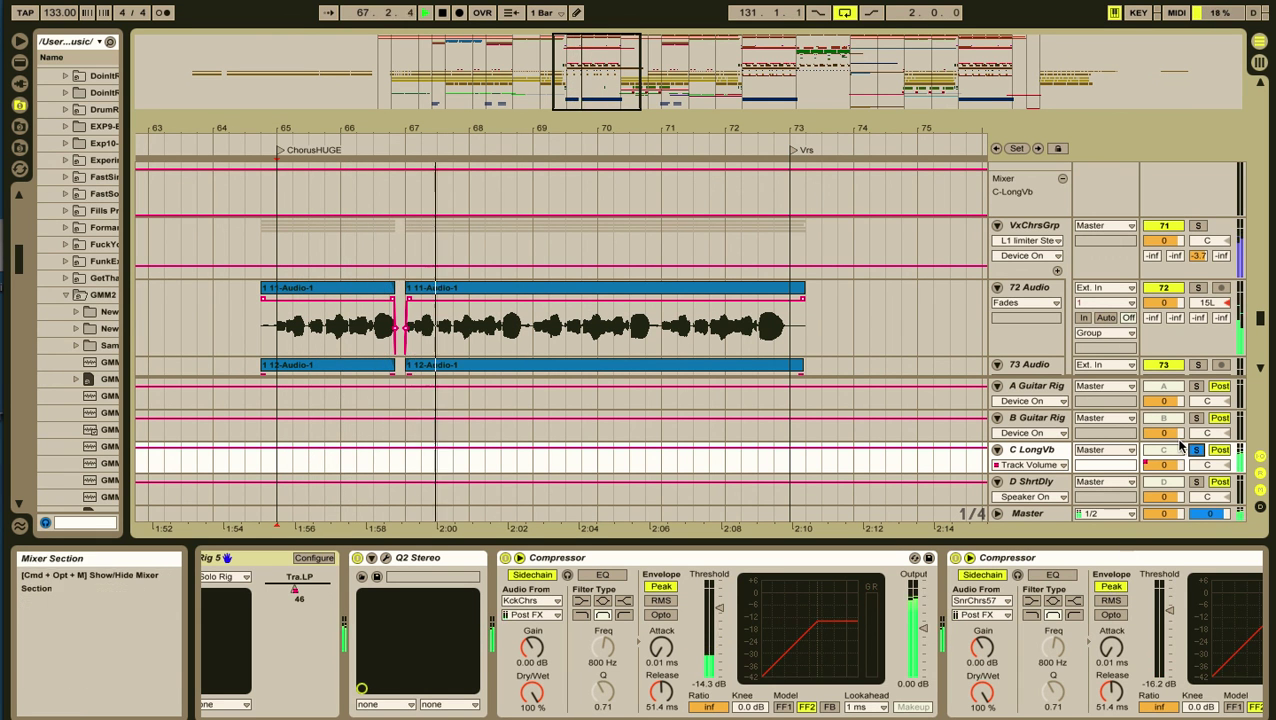
key(space)
click(1196, 451)
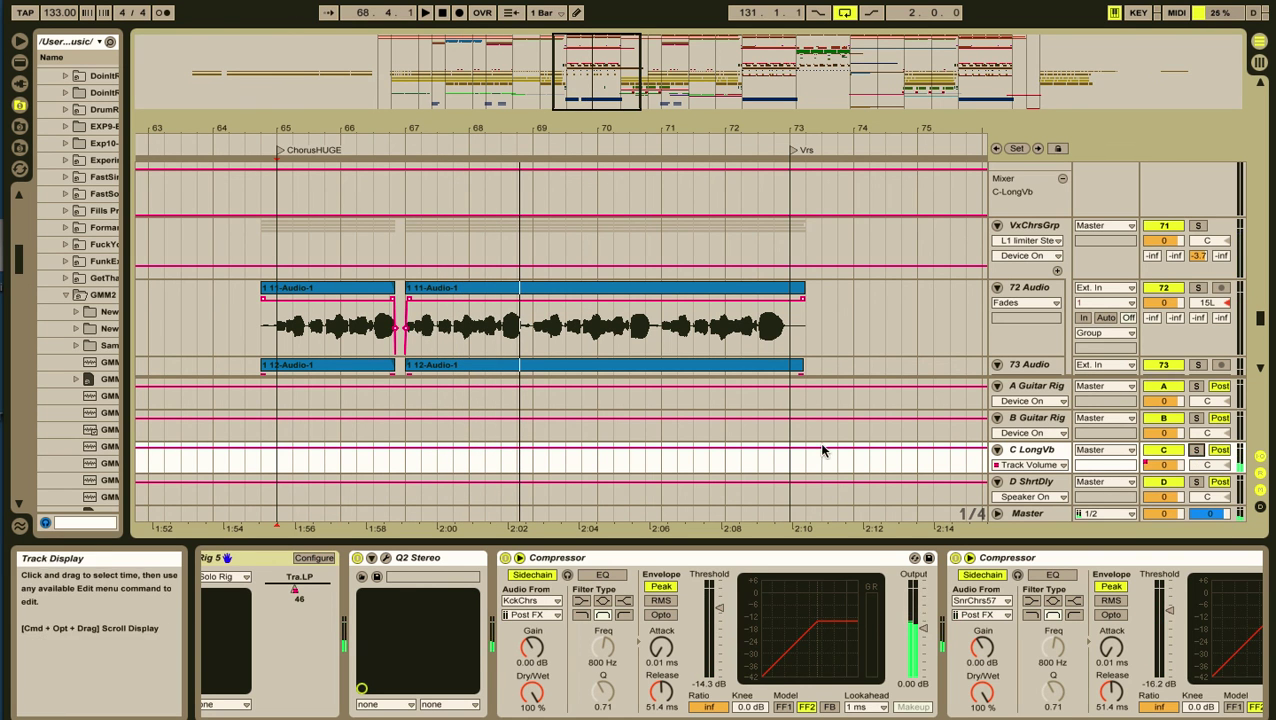
Step: Play the full chorus mix from bar 65 and look over the remaining tracks down to EndOverlap
click(279, 326)
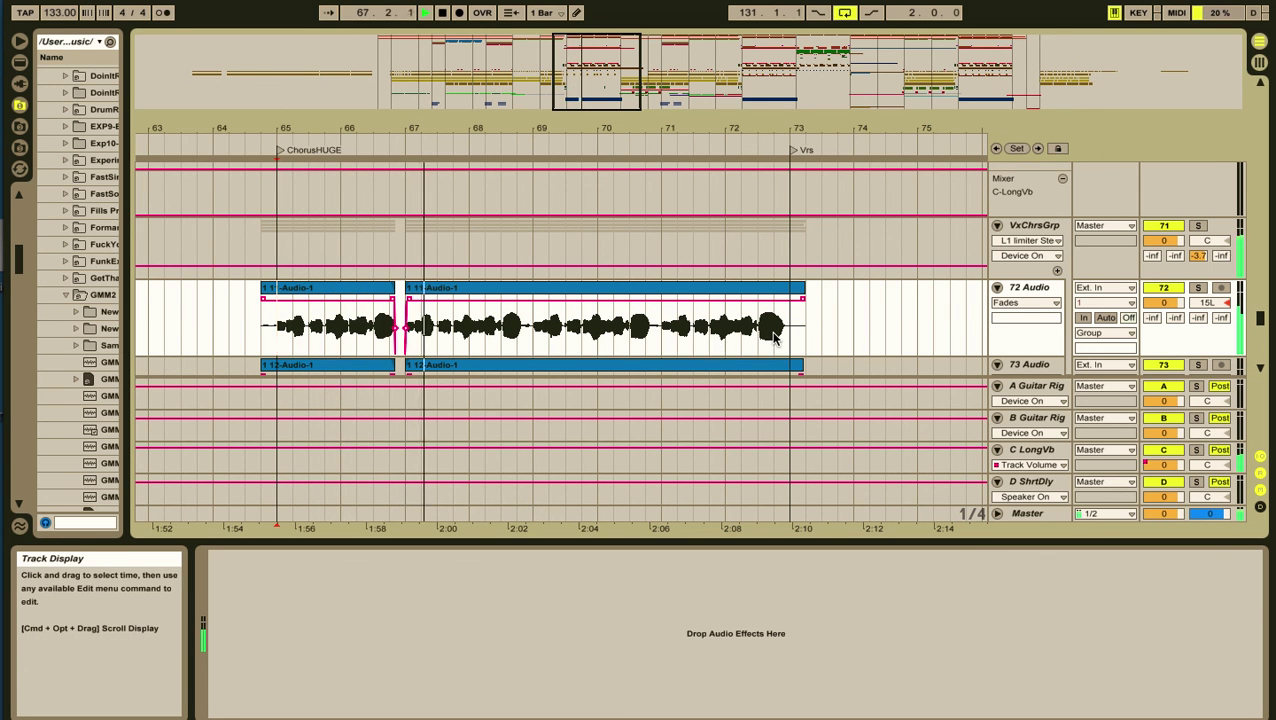
scroll(773, 338, down, 10)
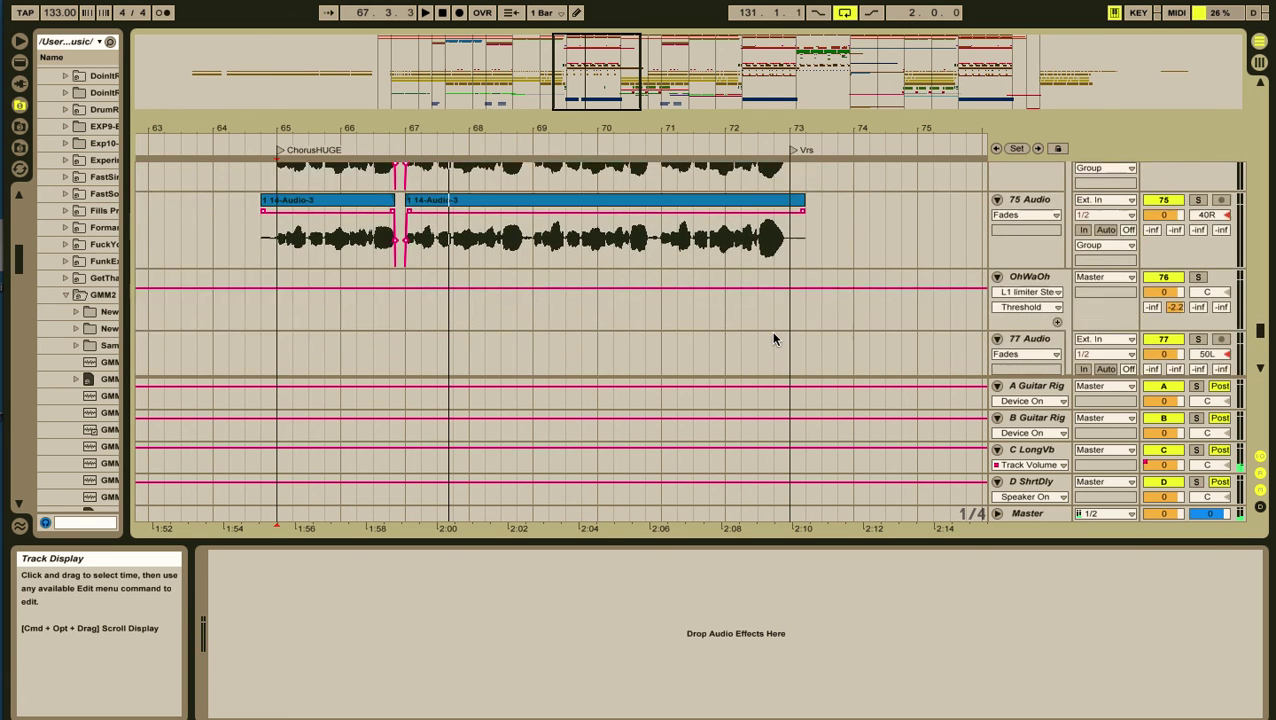
scroll(773, 338, down, 3)
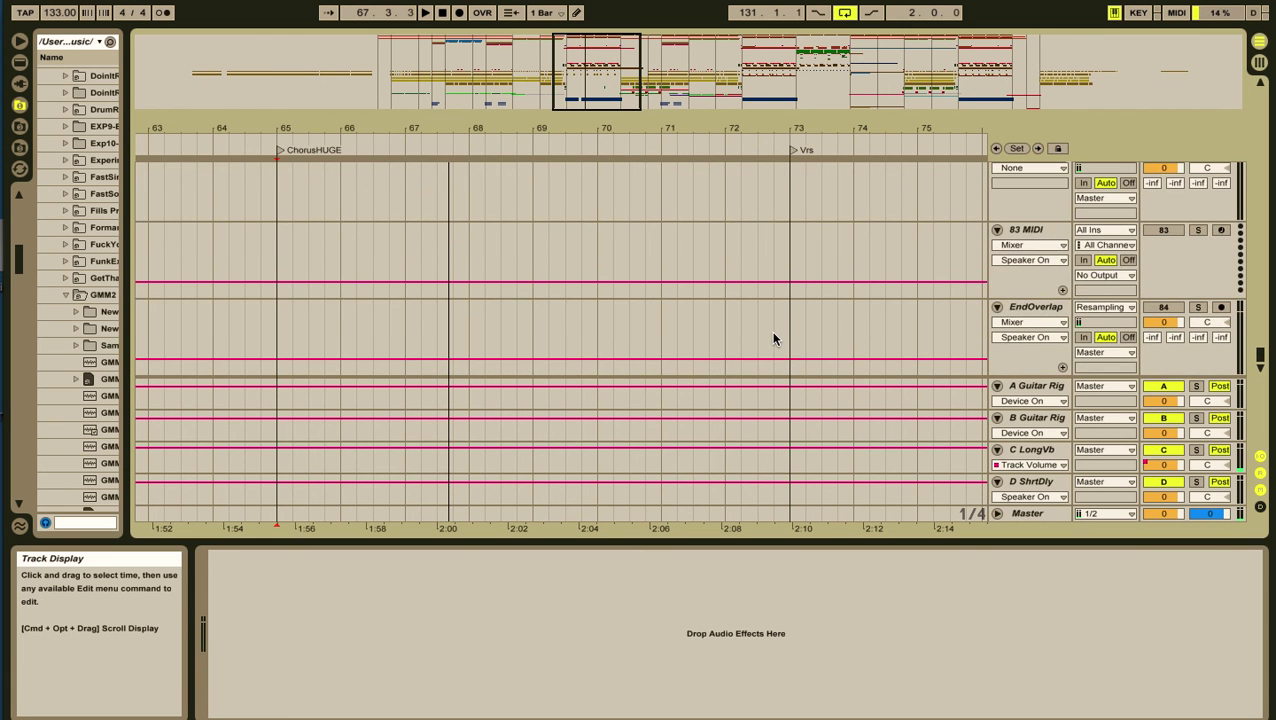
scroll(773, 338, up, 2)
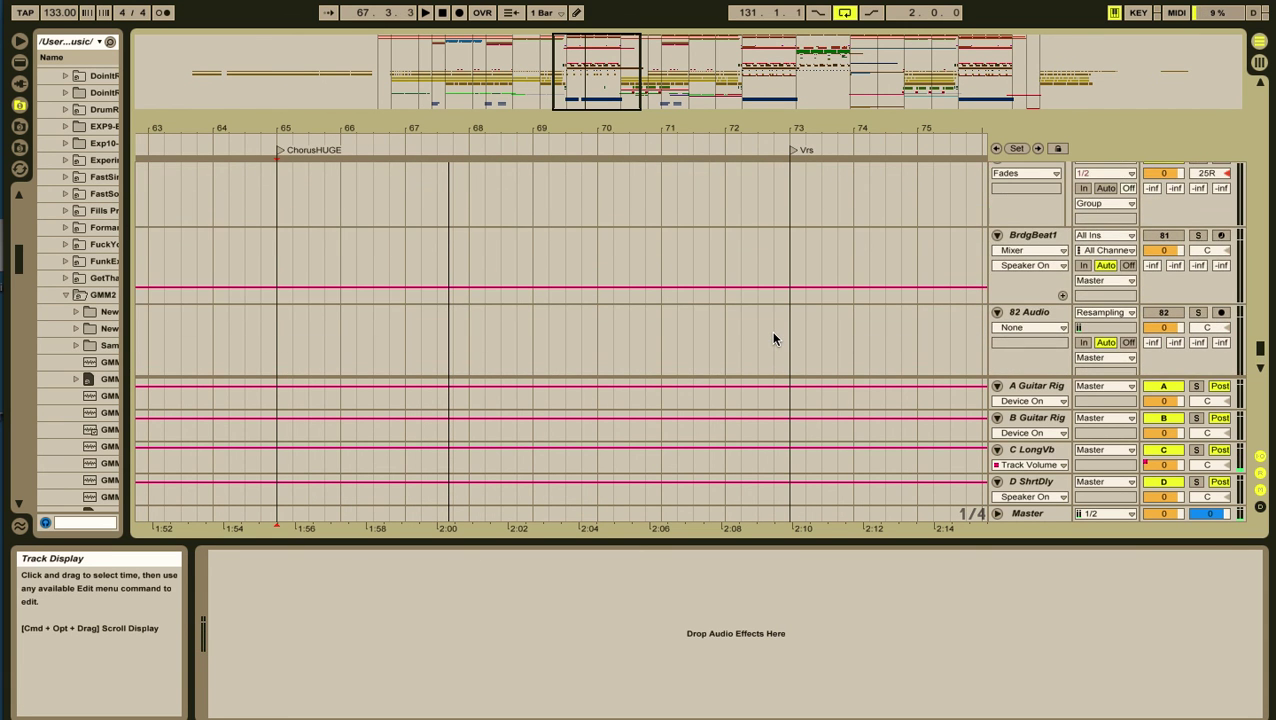
Step: Hide the return tracks and zoom the timeline out to show most of the song's sections
click(1259, 472)
drag(581, 125, 583, 70)
scroll(782, 245, up, 10)
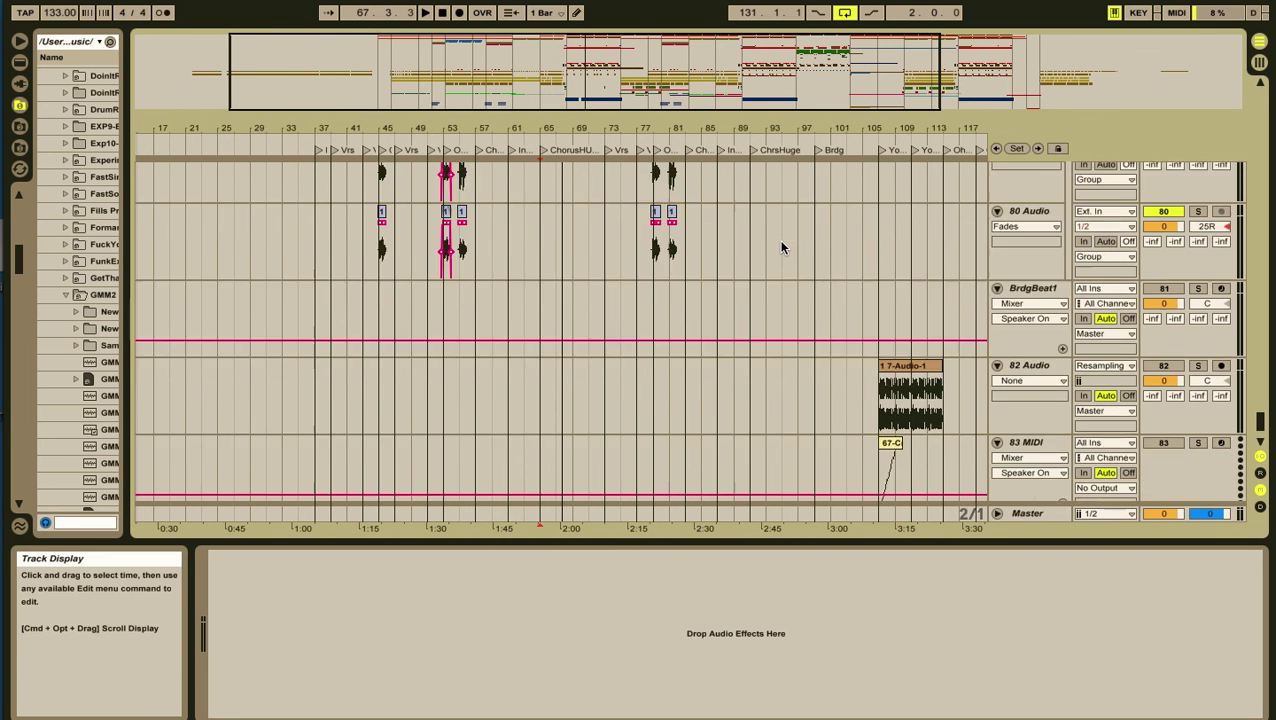
Step: Look back over the arrangement from the 83 MIDI track up to the Beat track
scroll(782, 245, up, 15)
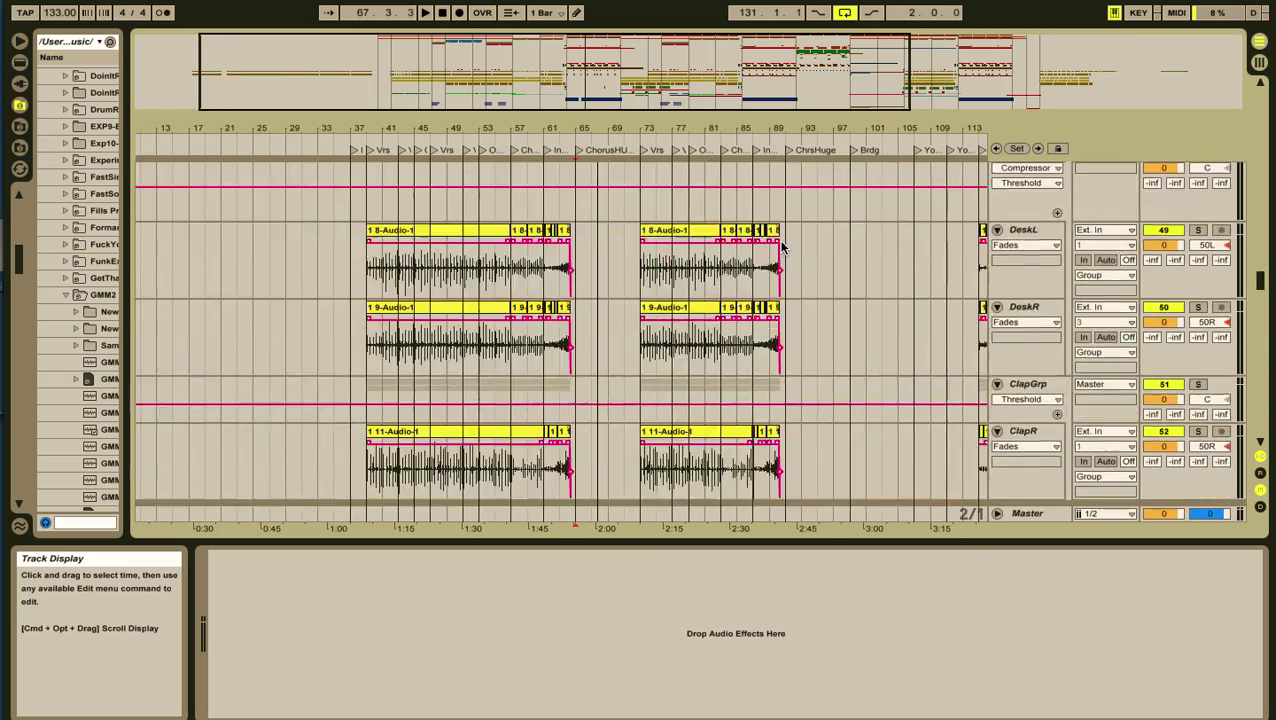
scroll(782, 245, up, 12)
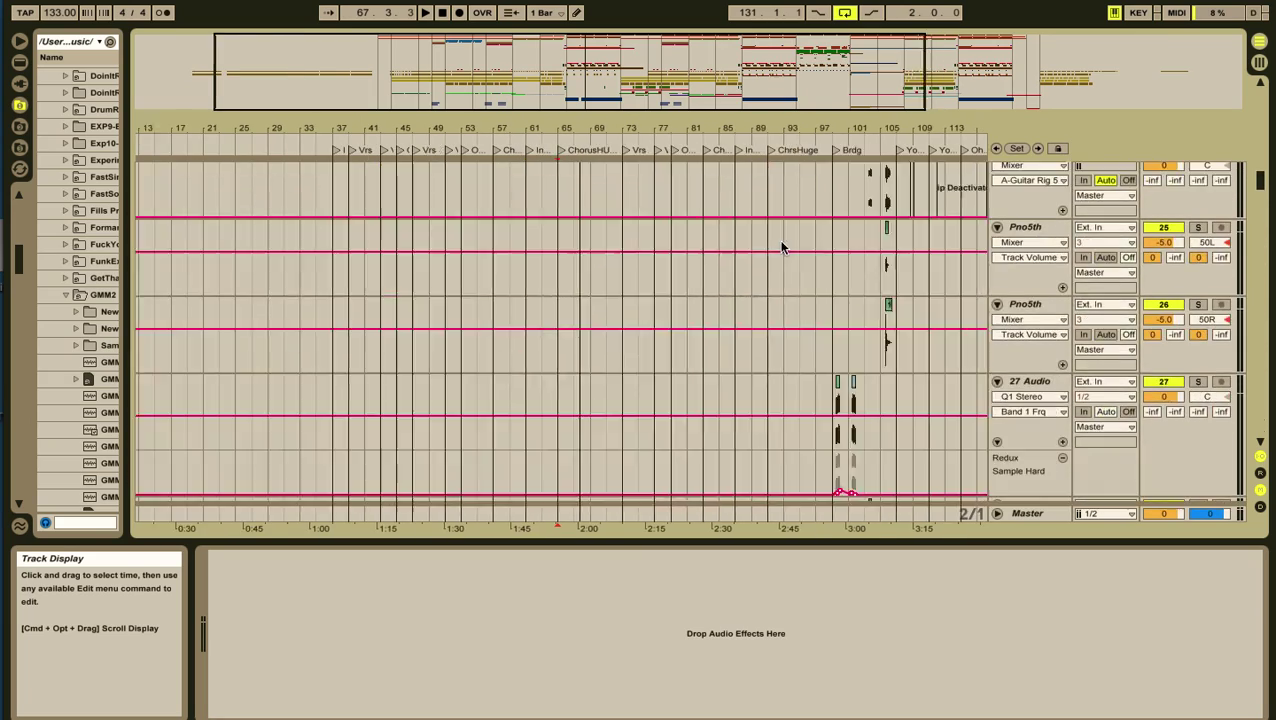
scroll(782, 245, up, 10)
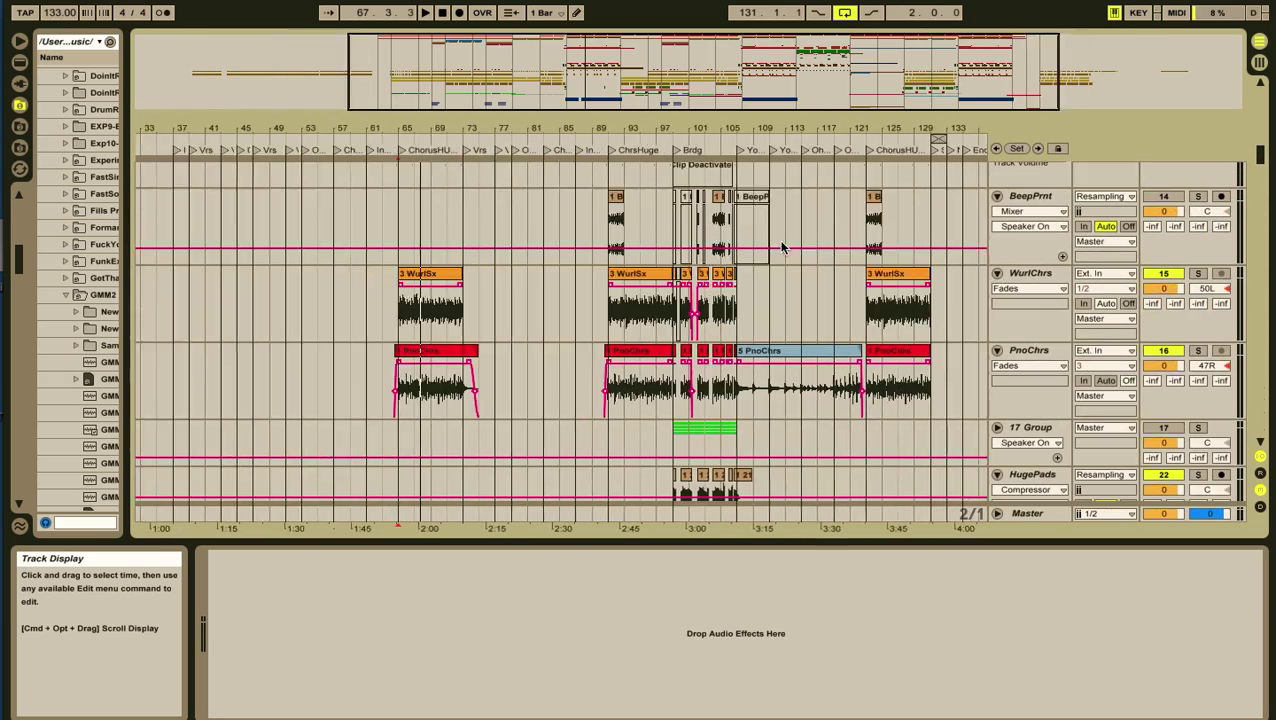
scroll(782, 245, up, 6)
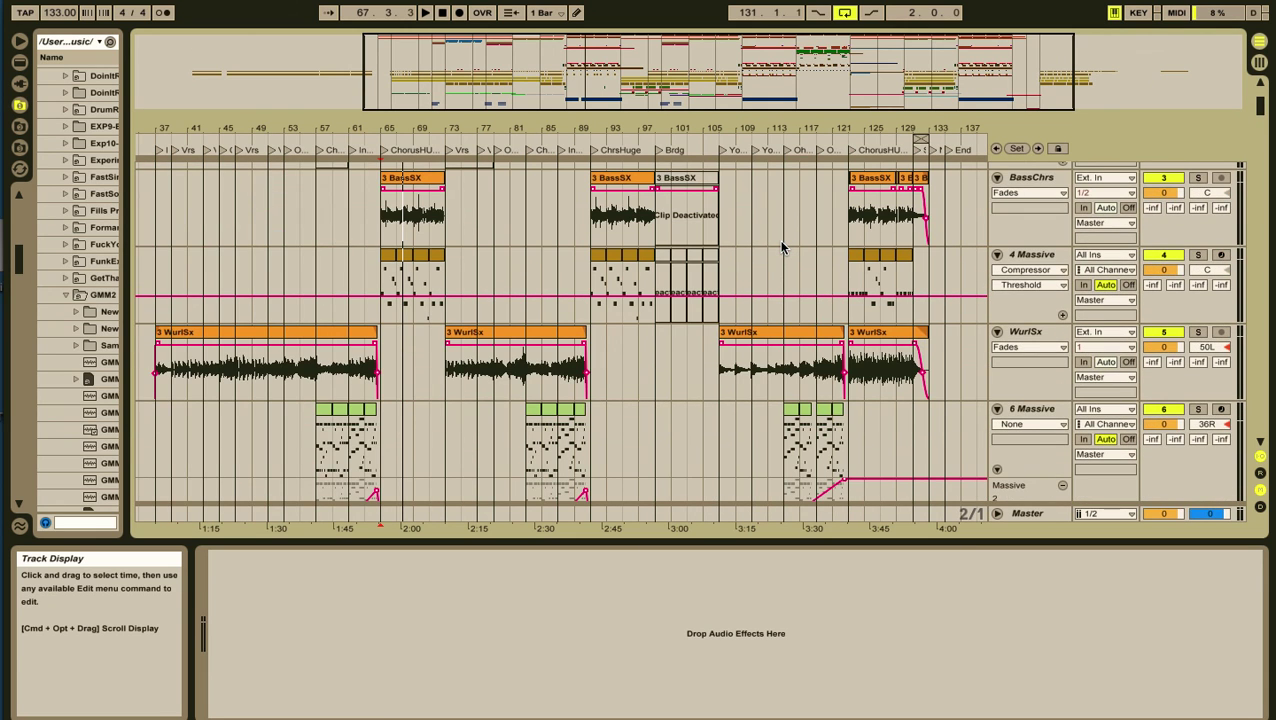
scroll(782, 245, up, 4)
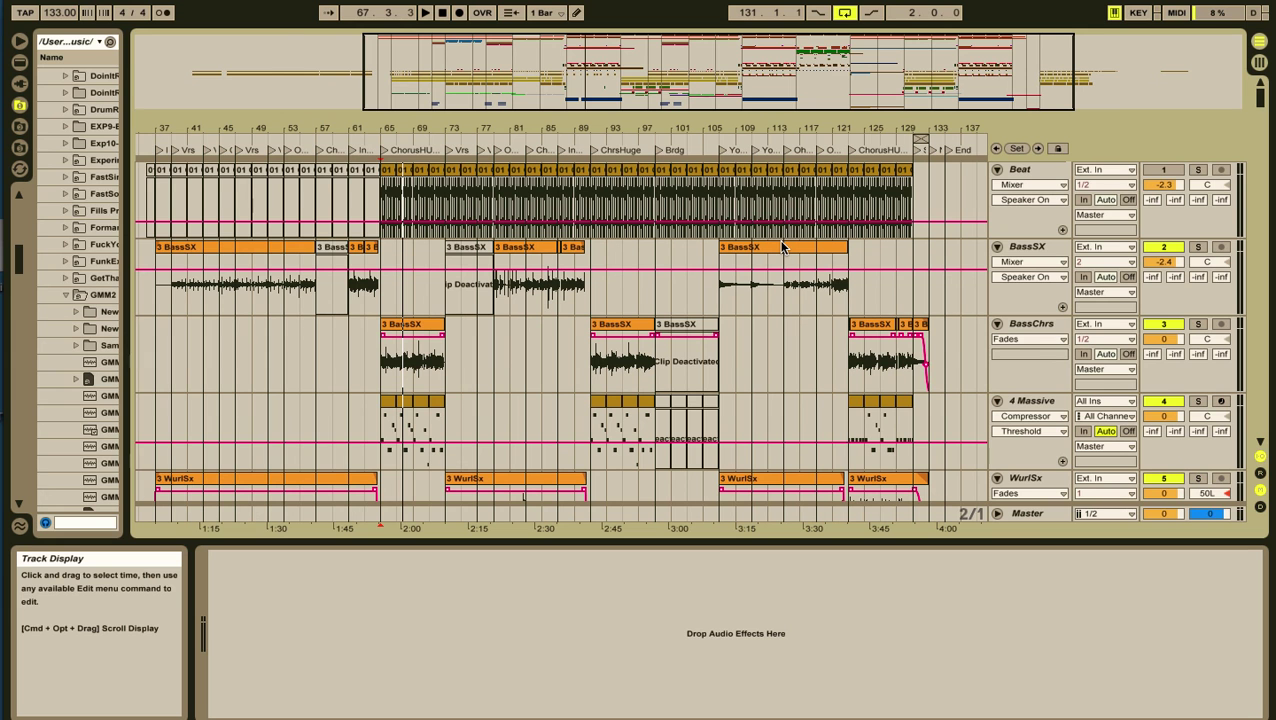
Step: Review the tracks from Beat down through the bass, keyboard, bridge and crash tracks to the chorus snares and hats
scroll(783, 247, down, 5)
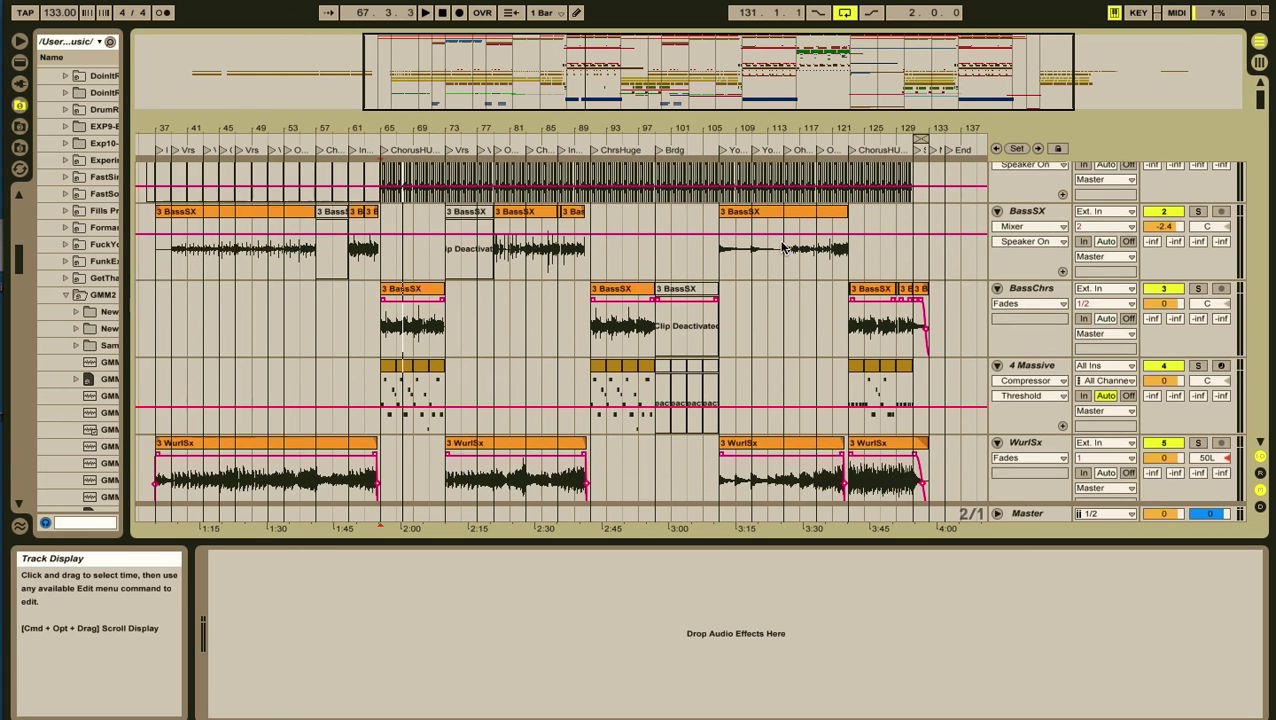
scroll(783, 247, down, 8)
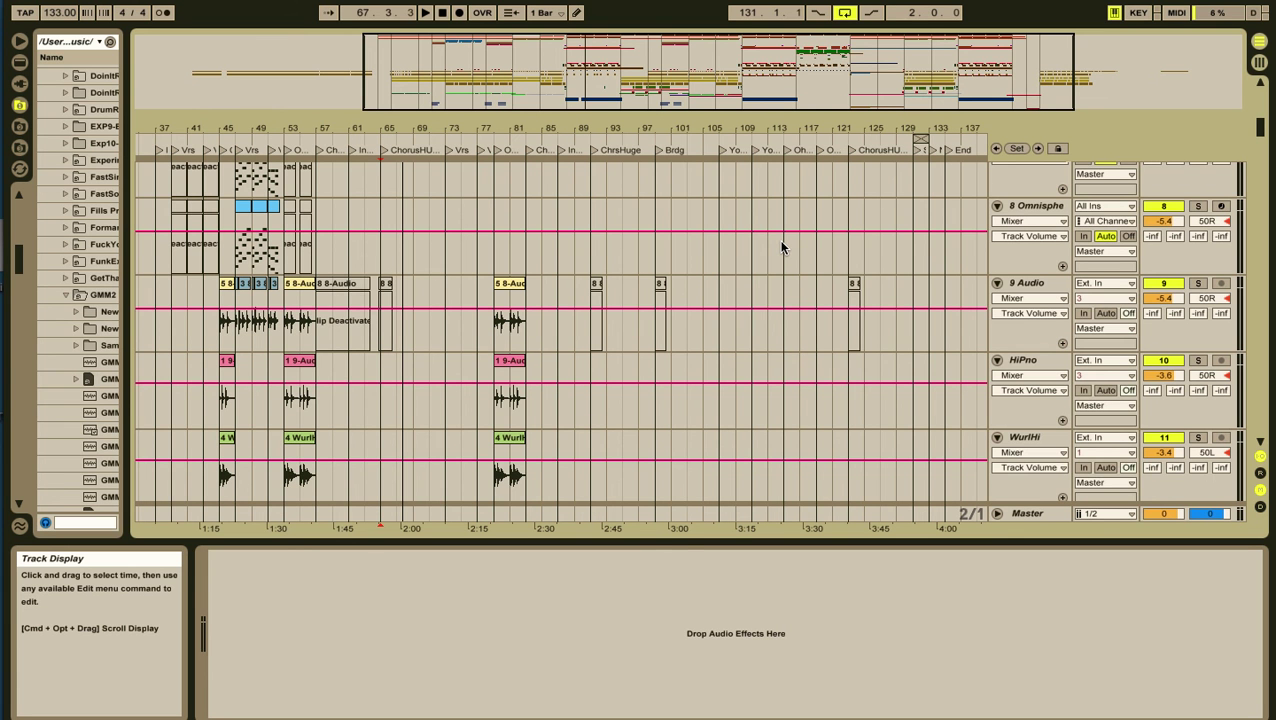
scroll(783, 247, down, 12)
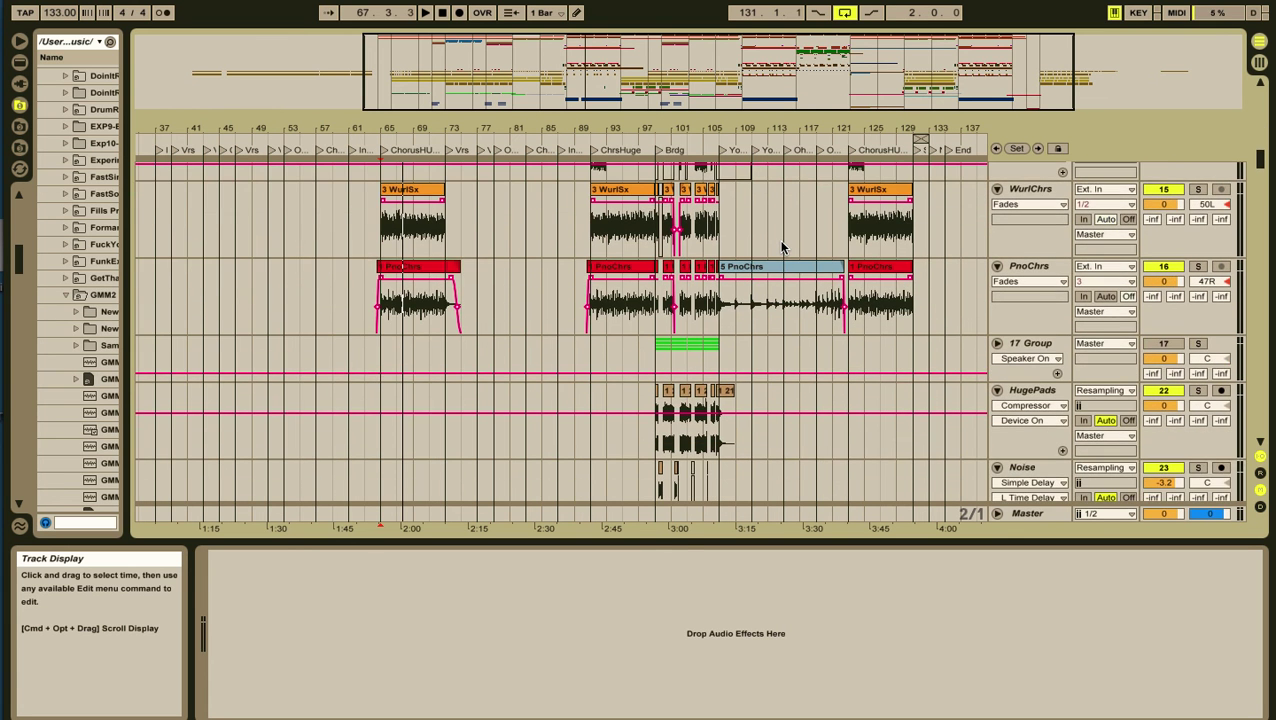
scroll(783, 247, down, 15)
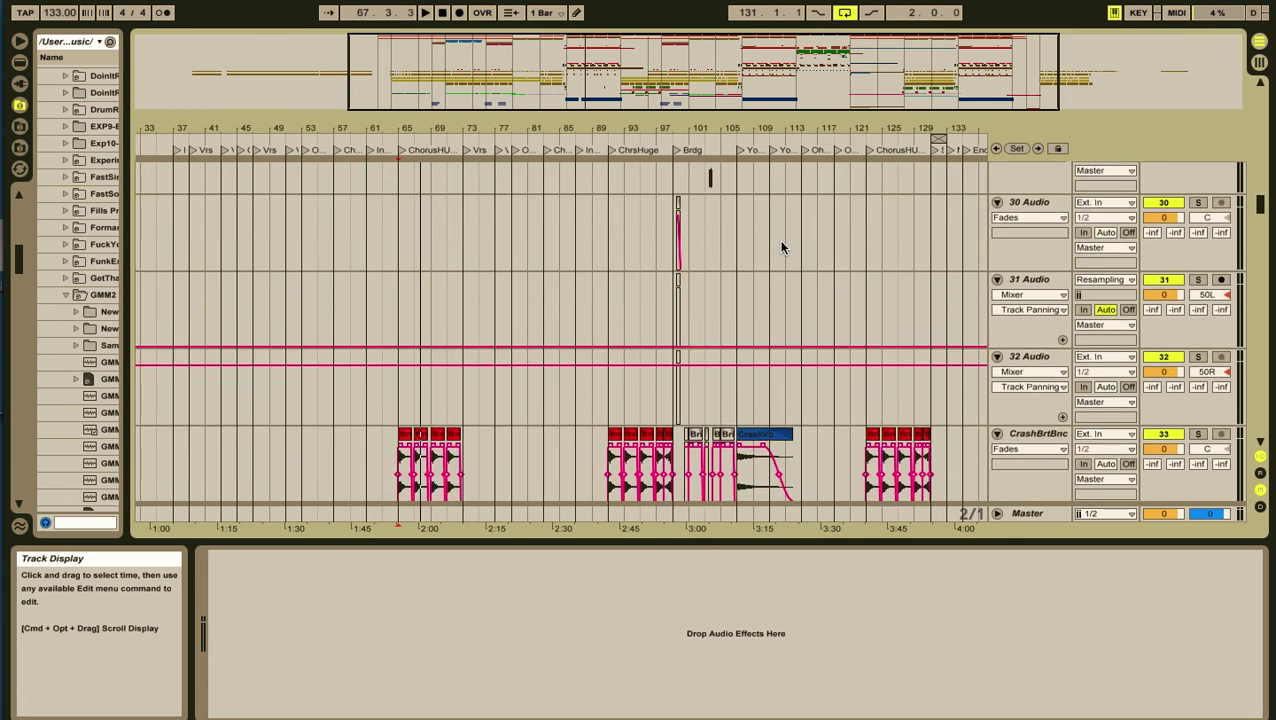
scroll(783, 247, down, 1)
scroll(783, 247, down, 4)
Step: Hide the device detail view and look over the kick, desk, clap, fill and vocal tracks down to 72 Audio
key(alt)
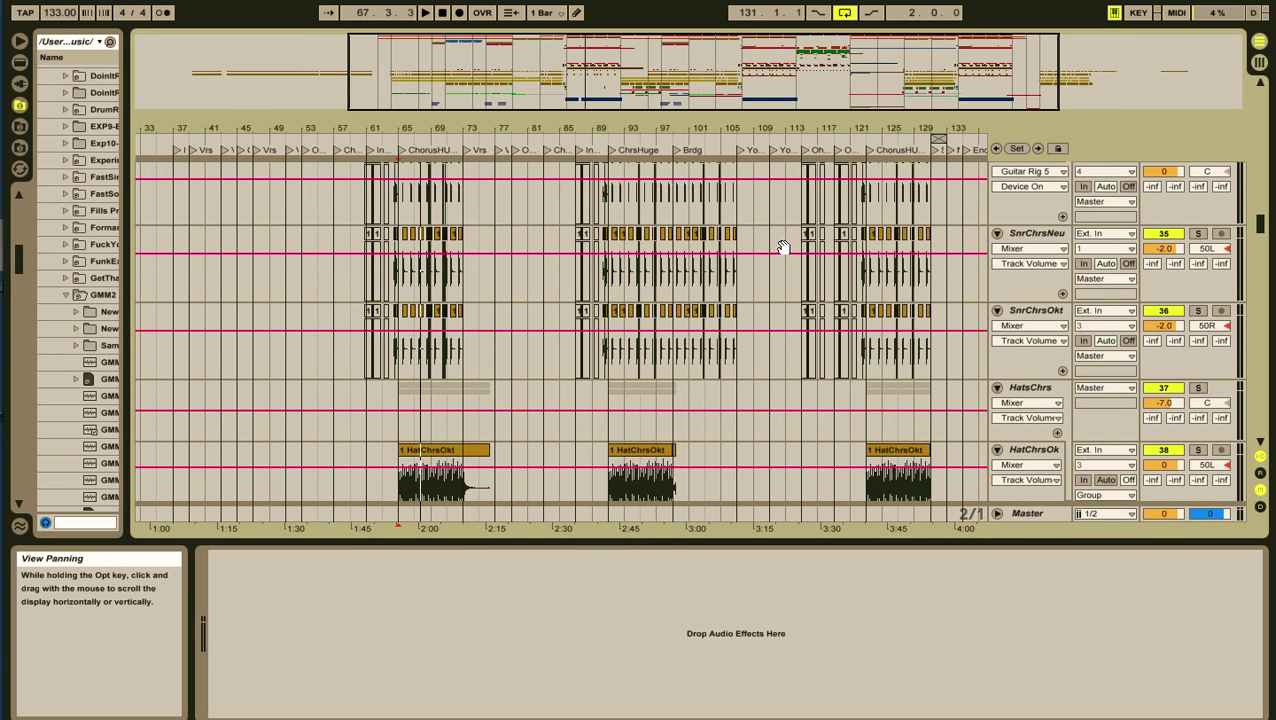
key(super+alt+l)
scroll(779, 239, down, 10)
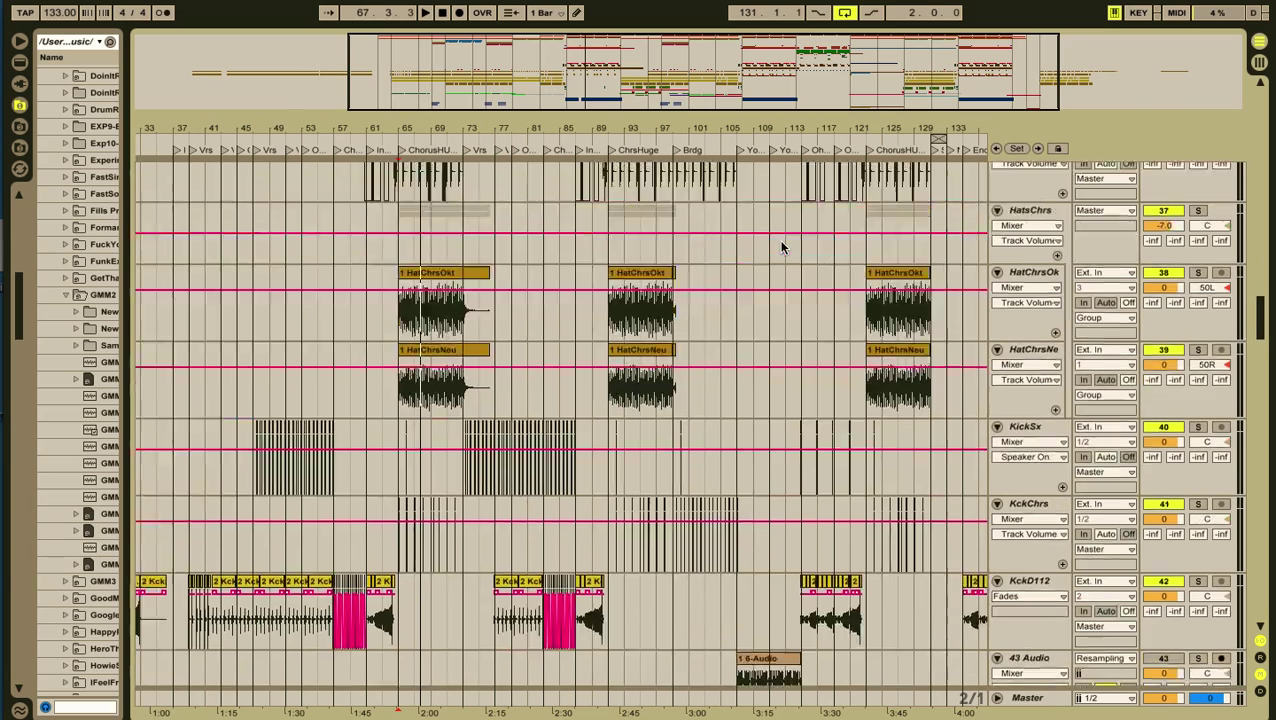
scroll(783, 247, down, 12)
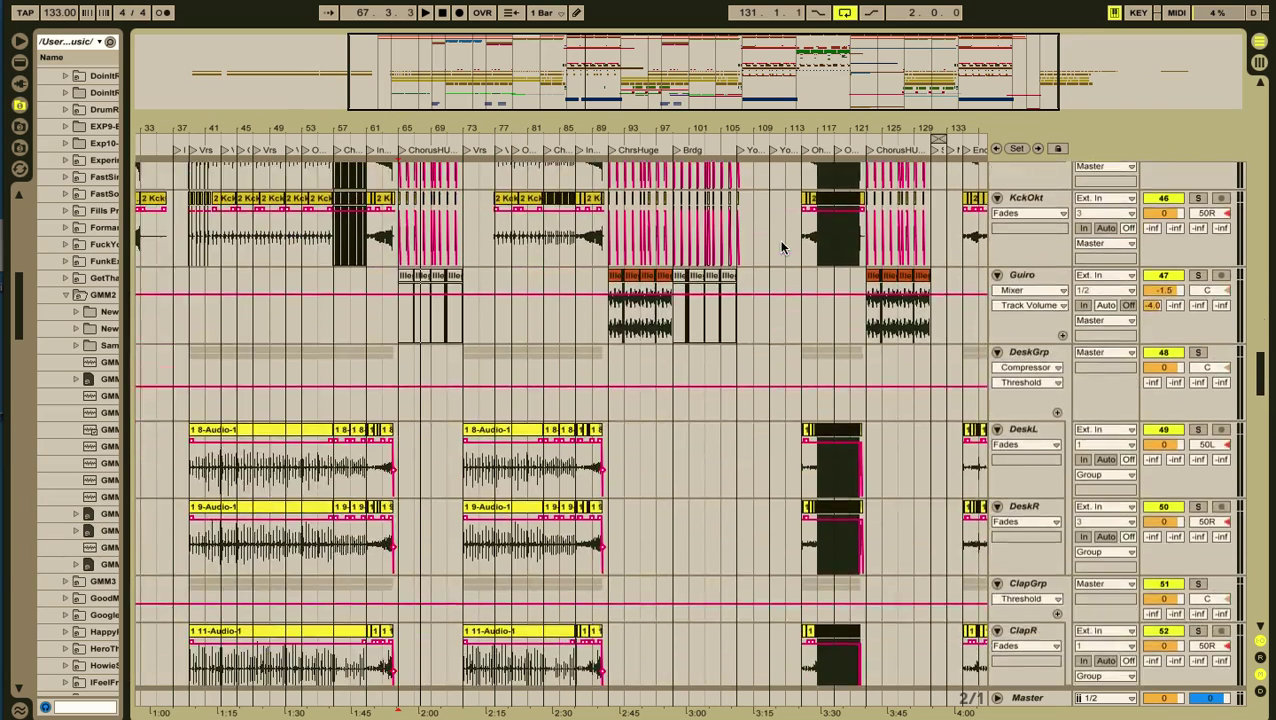
scroll(783, 247, down, 15)
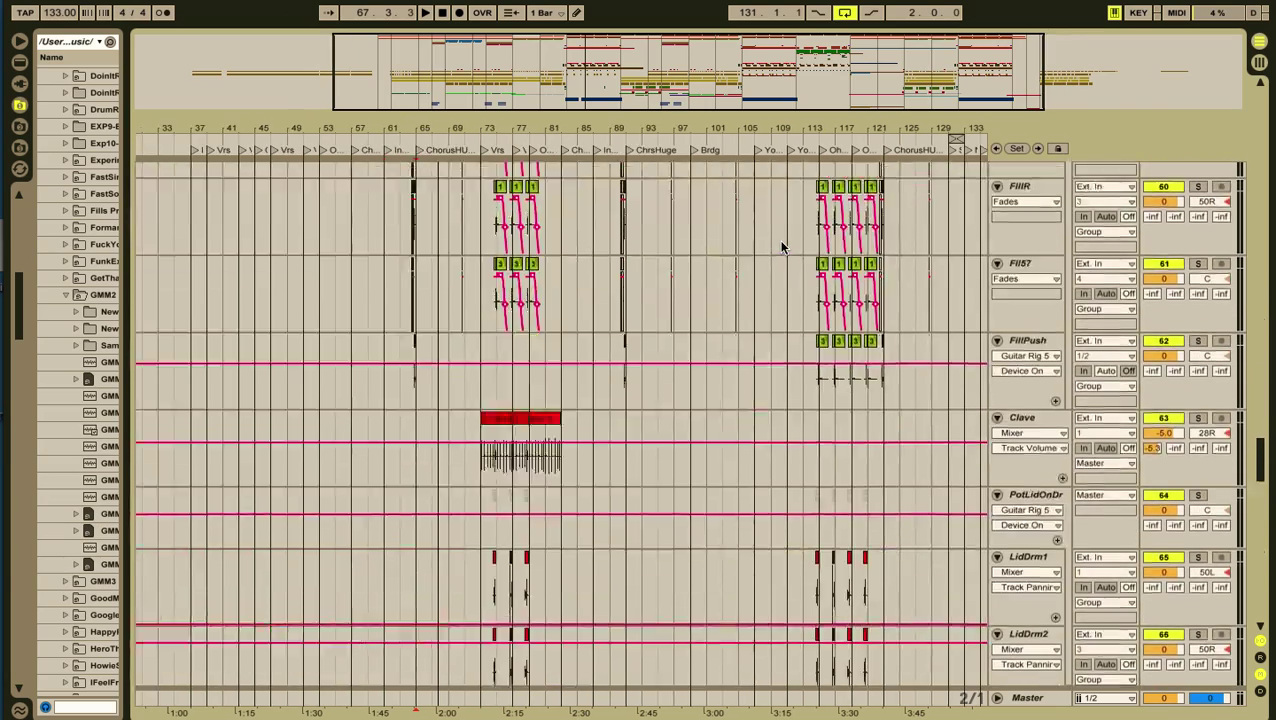
scroll(783, 247, down, 15)
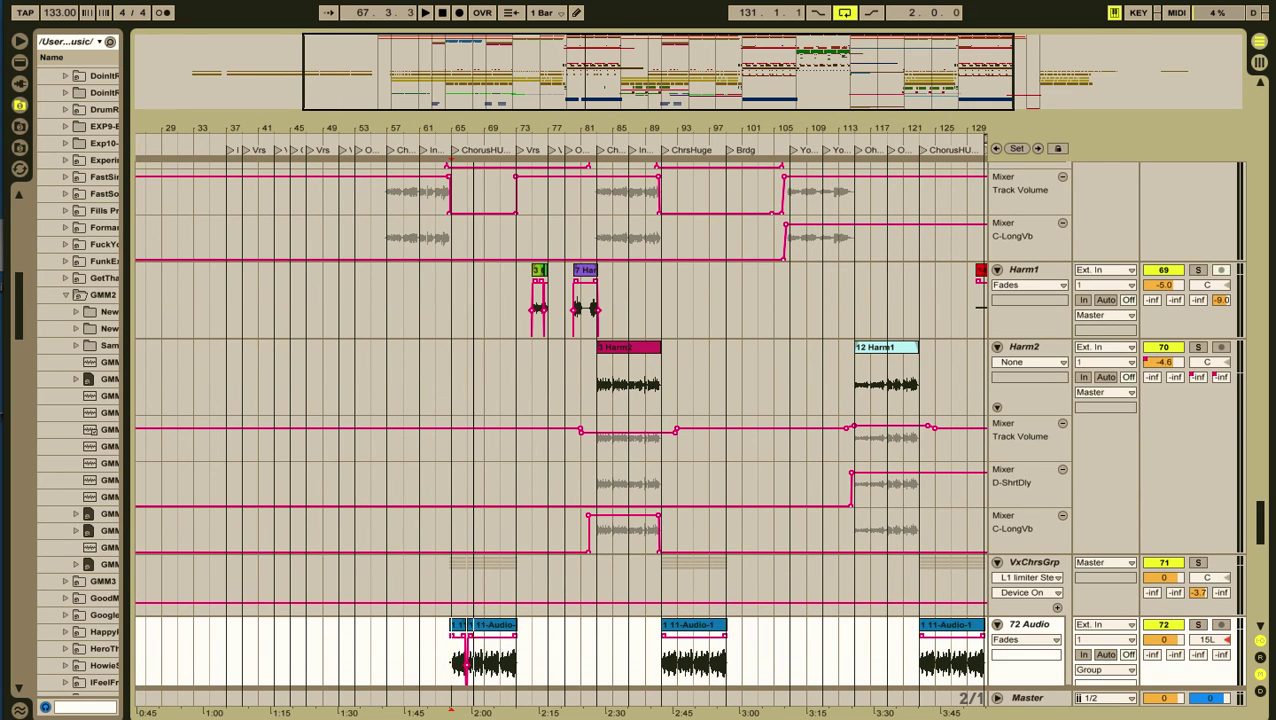
Step: Search the computer for "sna" with Spotlight to find Snapz Pro X
text(sna)
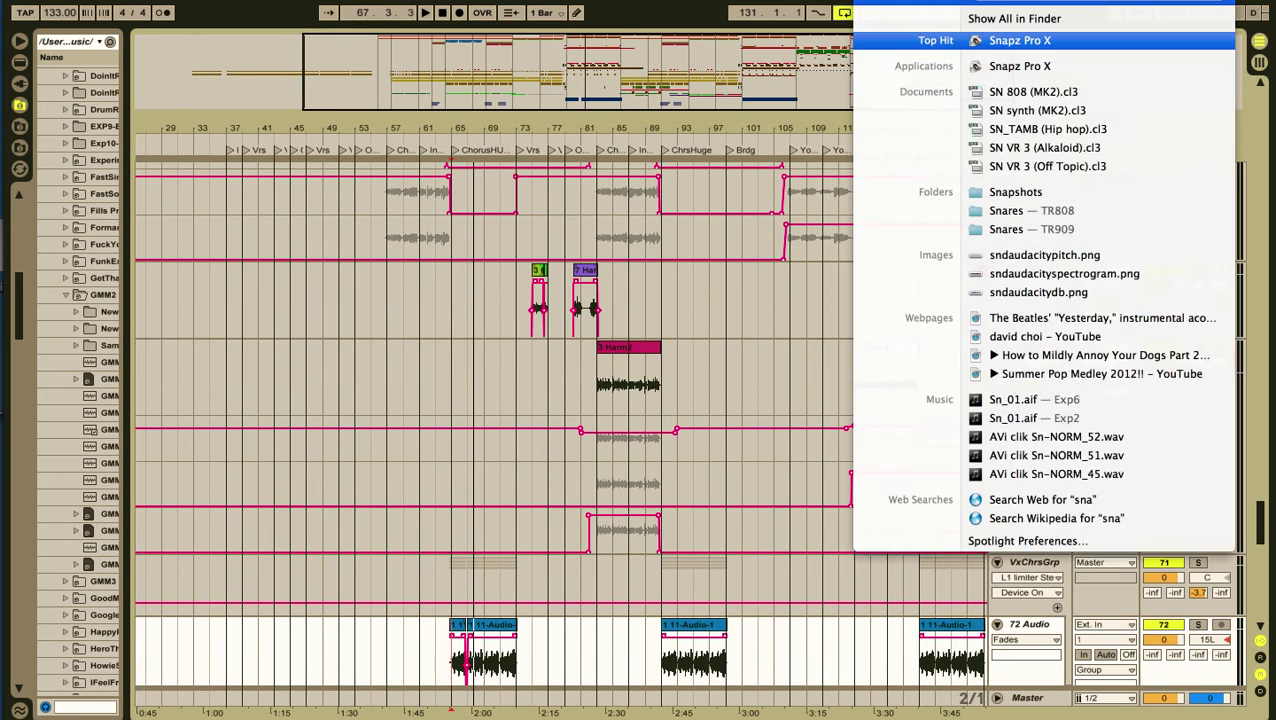